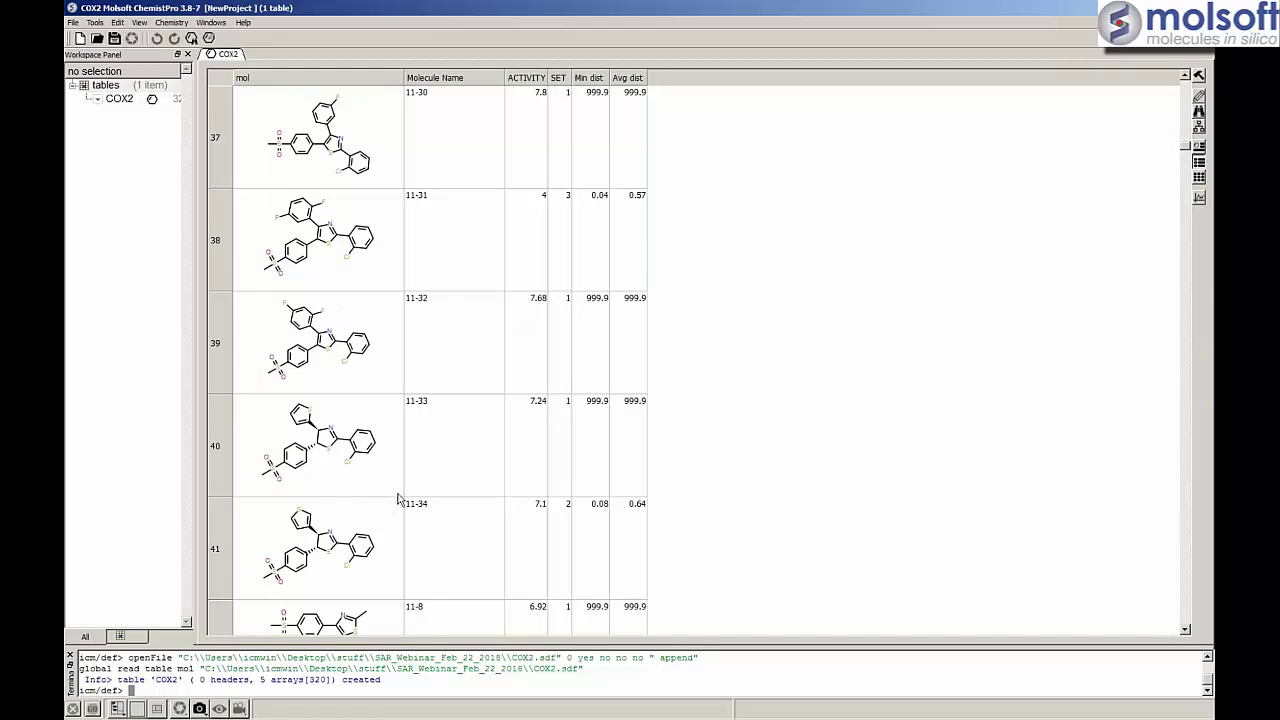
{"action": "scroll", "coordinate": [390, 510], "scroll_direction": "up", "scroll_amount": 10}
{"action": "scroll", "coordinate": [397, 498], "scroll_direction": "down", "scroll_amount": 19}
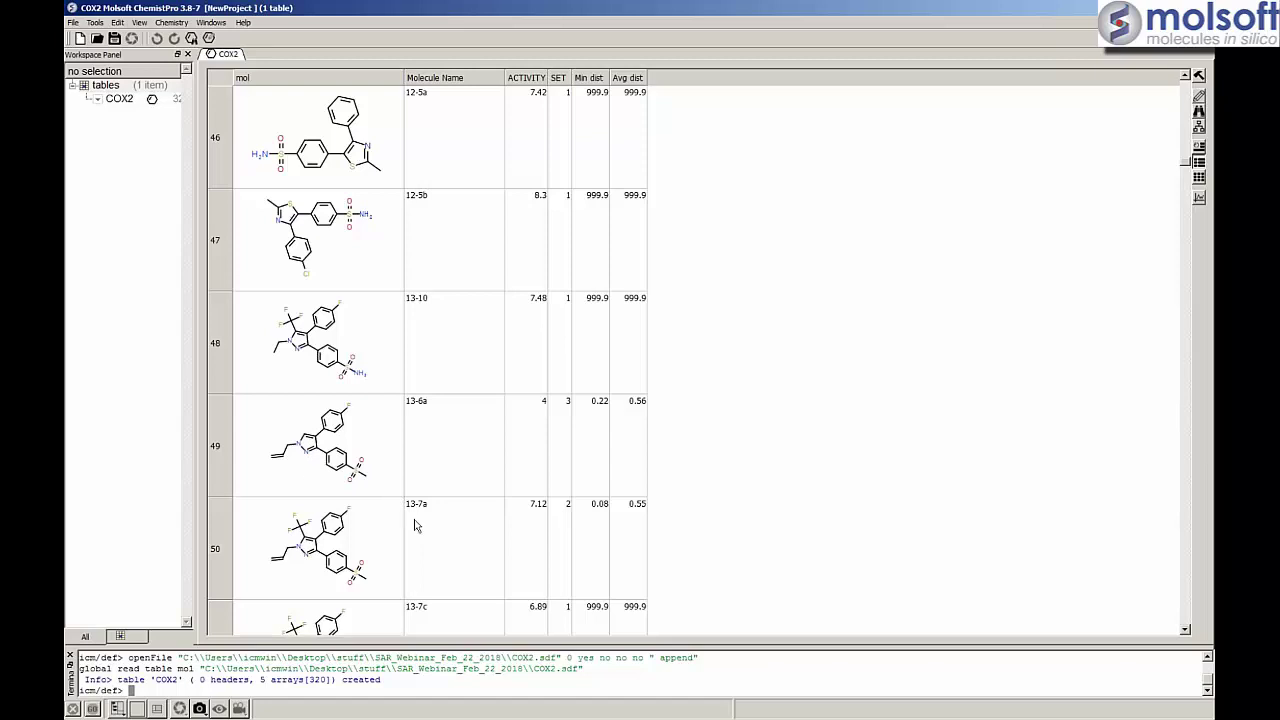
{"action": "left_click", "coordinate": [176, 23]}
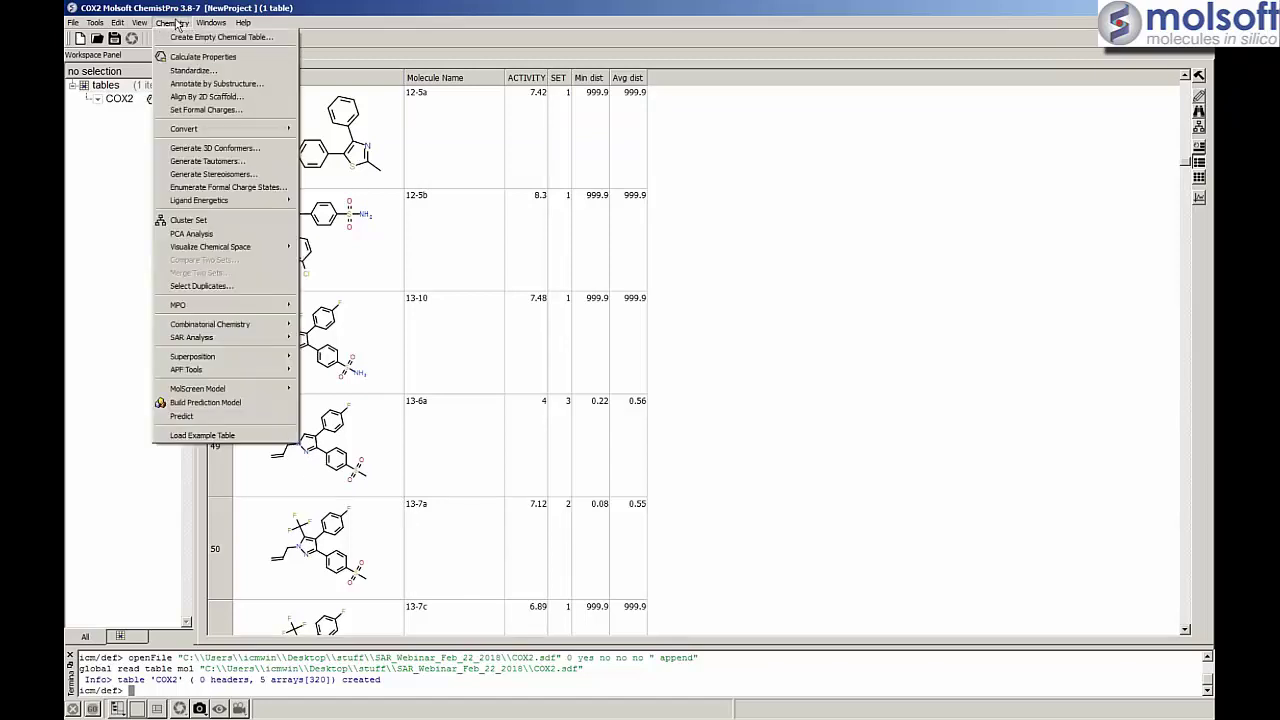
{"action": "mouse_move", "coordinate": [200, 339]}
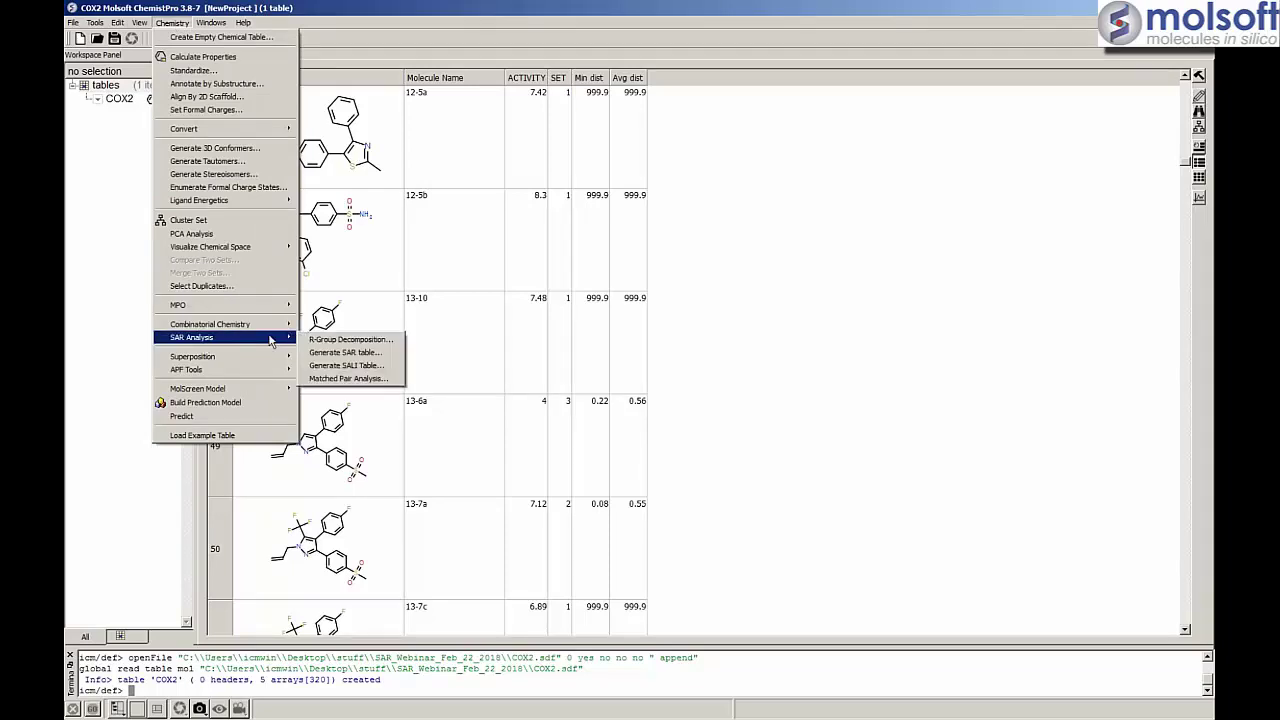
{"action": "left_click", "coordinate": [340, 340]}
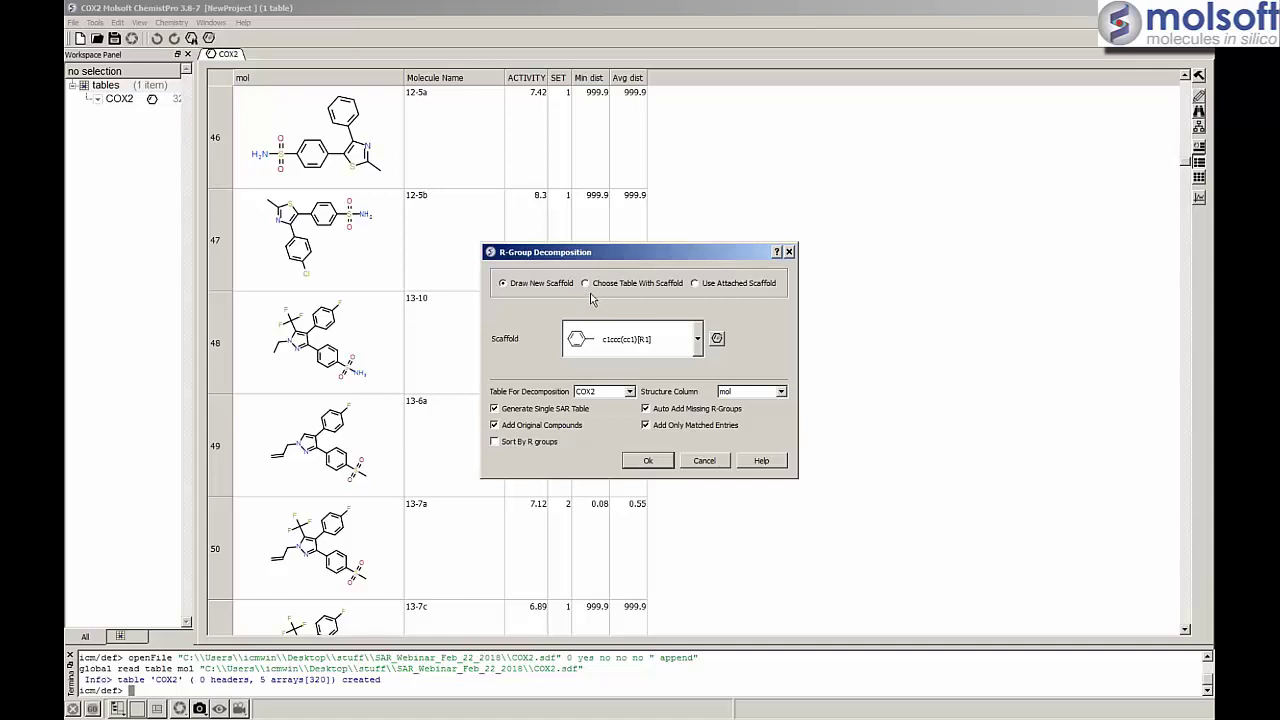
{"action": "left_click", "coordinate": [789, 253]}
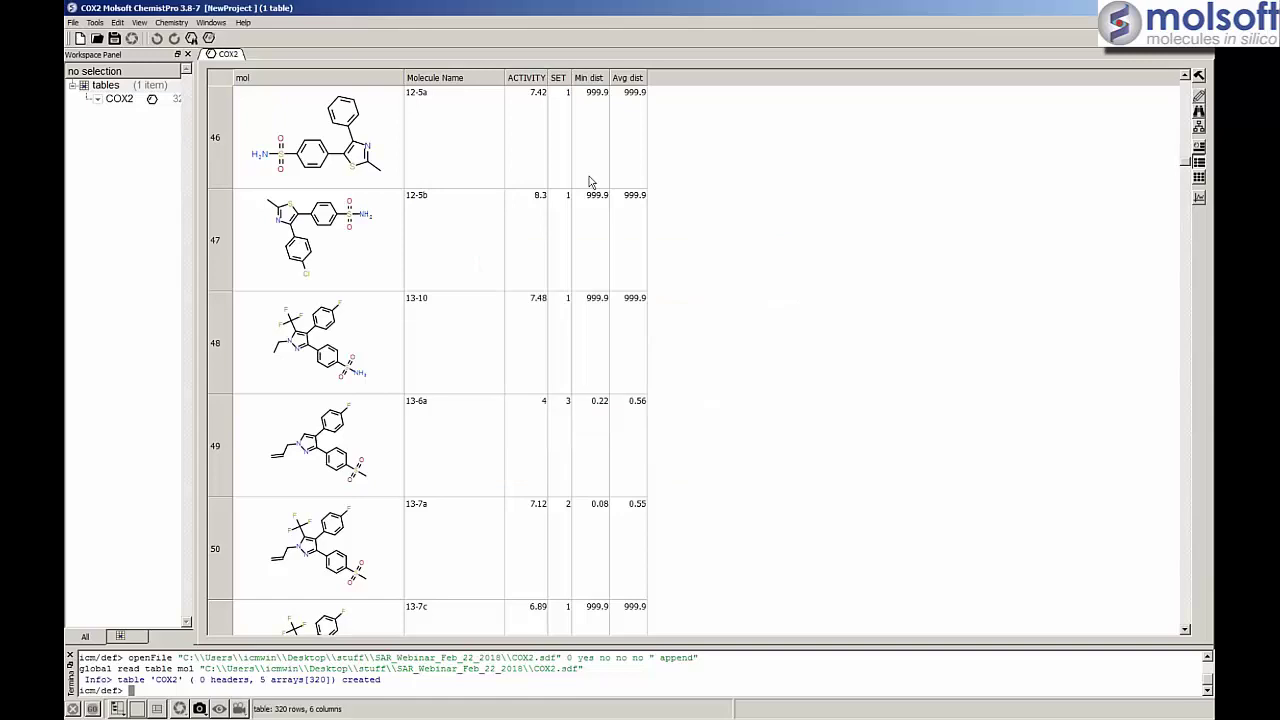
- Draw a five-membered ring with two double bonds in a new molecule editor drawing
{"action": "left_click", "coordinate": [209, 38]}
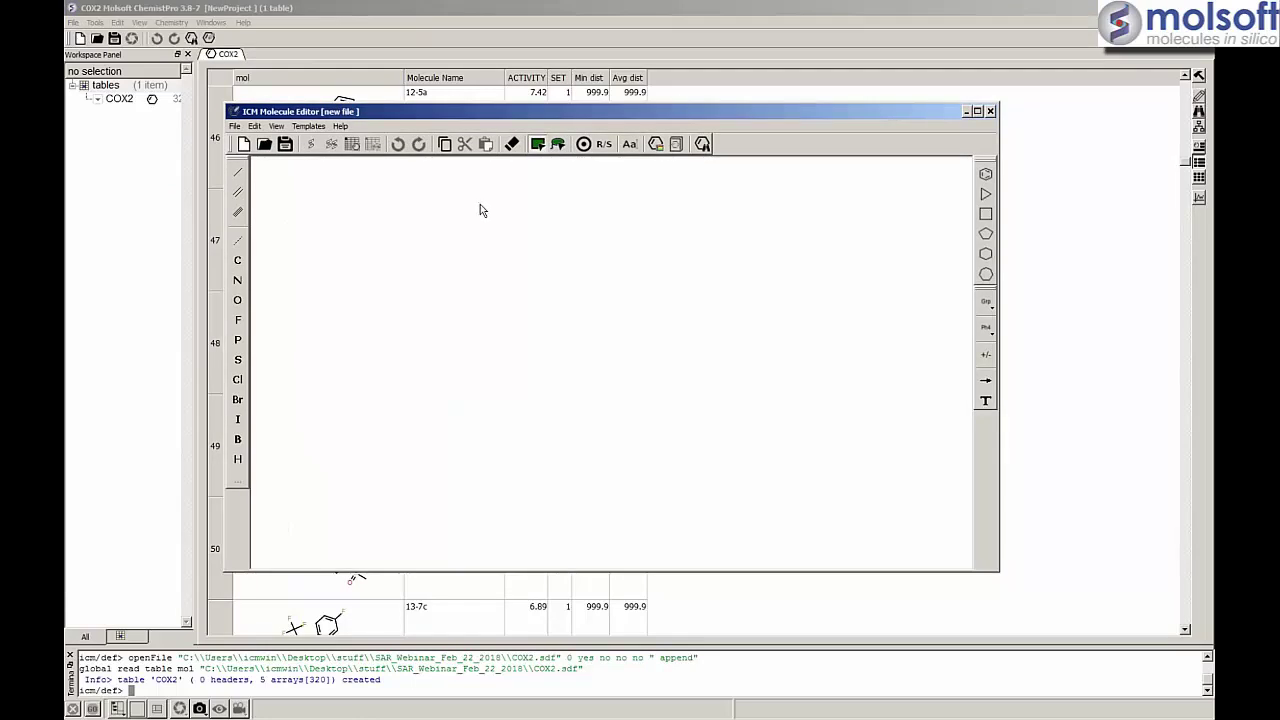
{"action": "left_click_drag", "start_coordinate": [548, 571], "coordinate": [548, 622]}
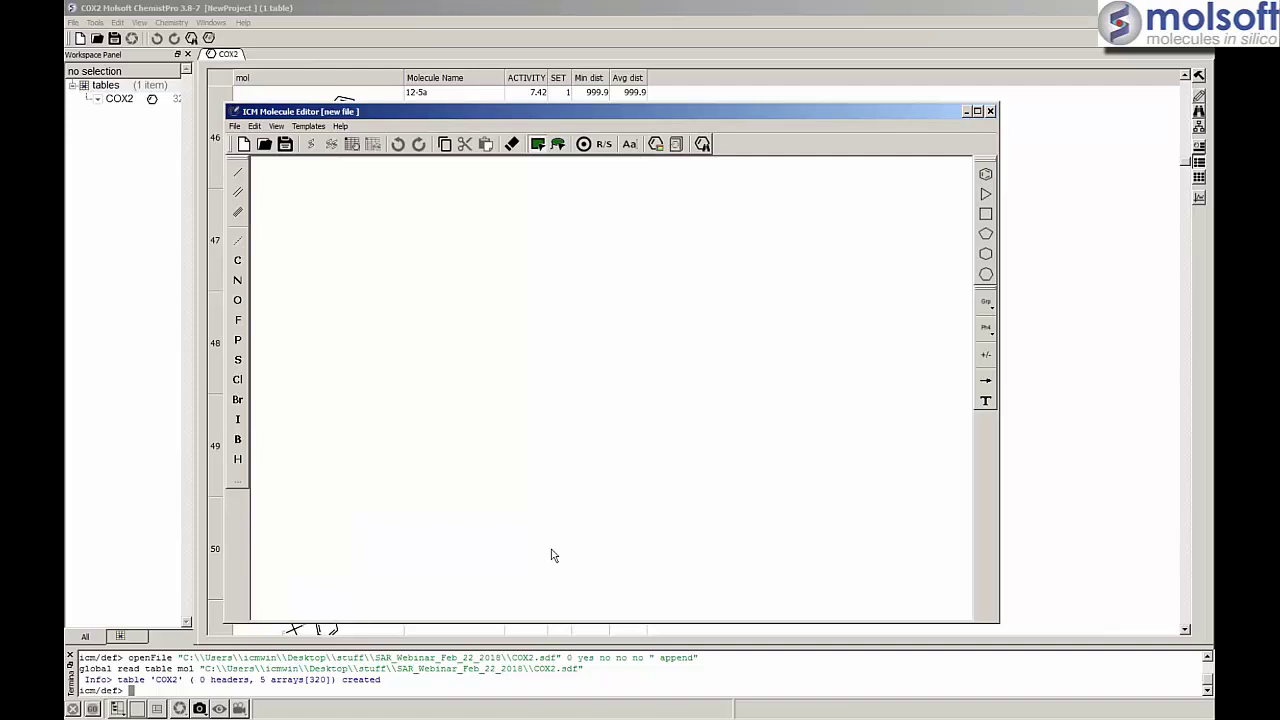
{"action": "left_click", "coordinate": [985, 234]}
{"action": "left_click", "coordinate": [566, 335]}
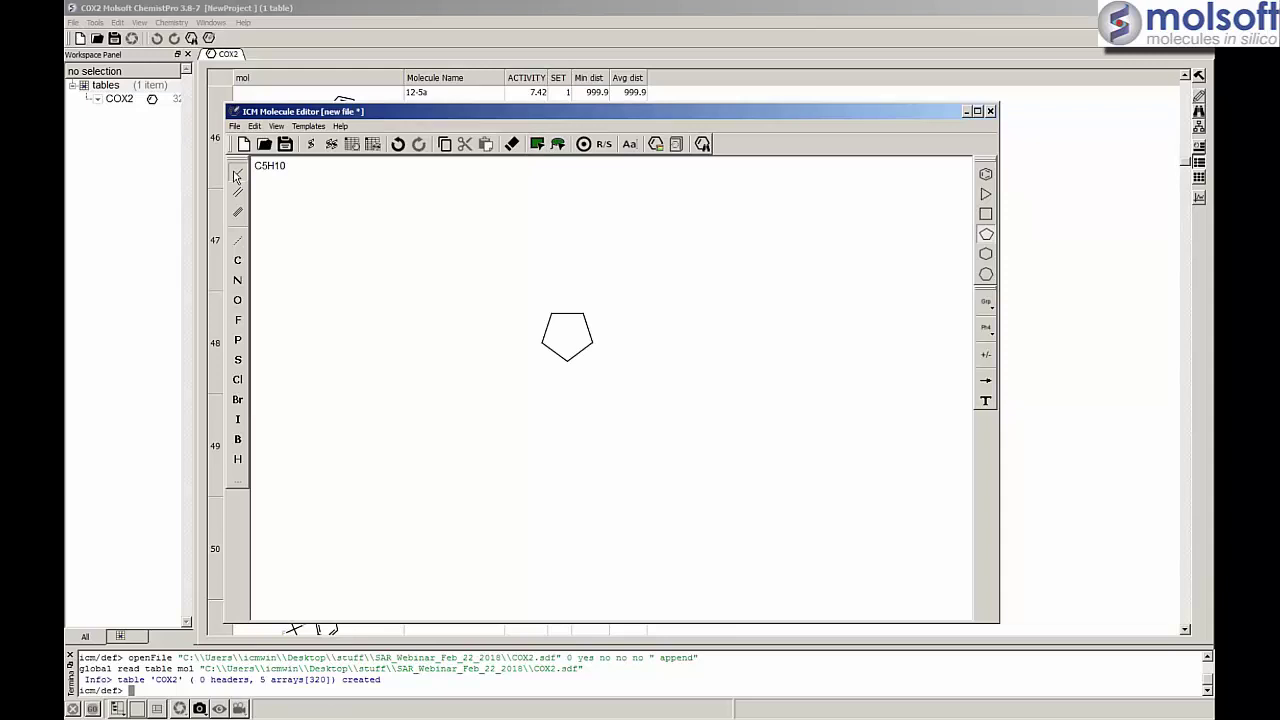
{"action": "left_click", "coordinate": [545, 328]}
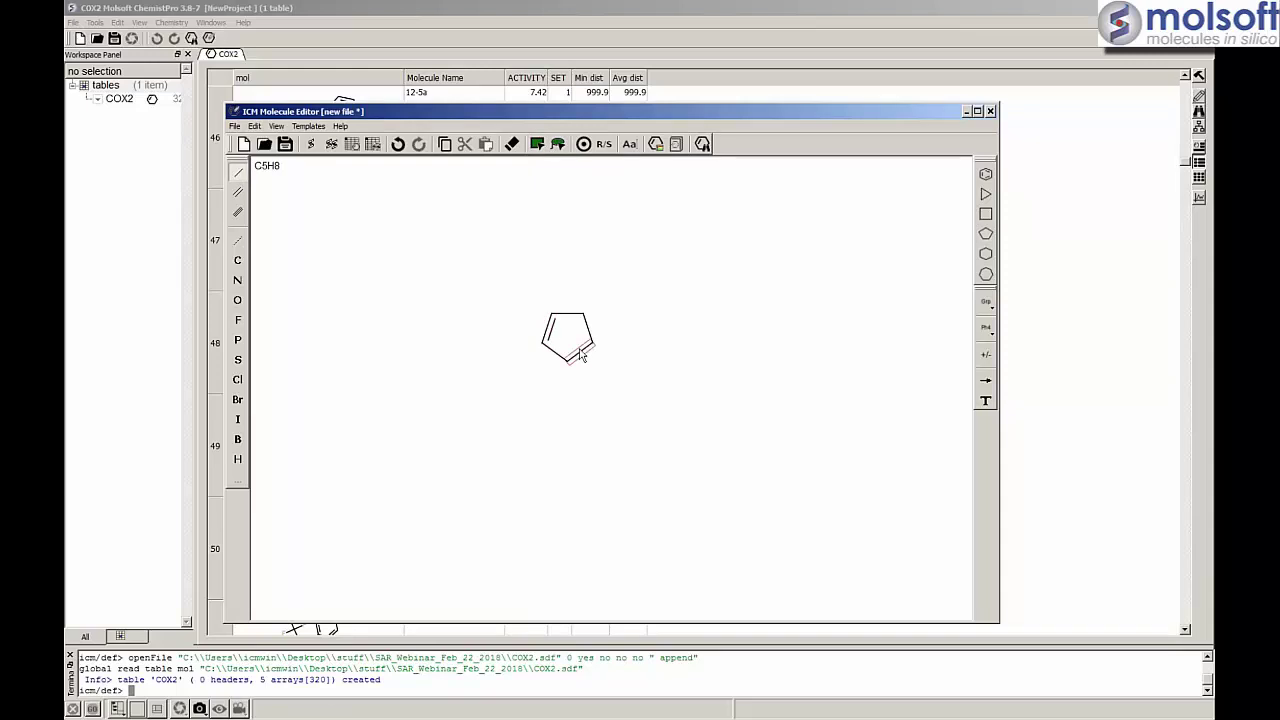
- Replace two adjacent ring atoms with nitrogen to form a pyrazole ring
{"action": "left_click", "coordinate": [237, 280]}
{"action": "left_click", "coordinate": [589, 325]}
{"action": "left_click", "coordinate": [583, 311]}
{"action": "left_click", "coordinate": [591, 342]}
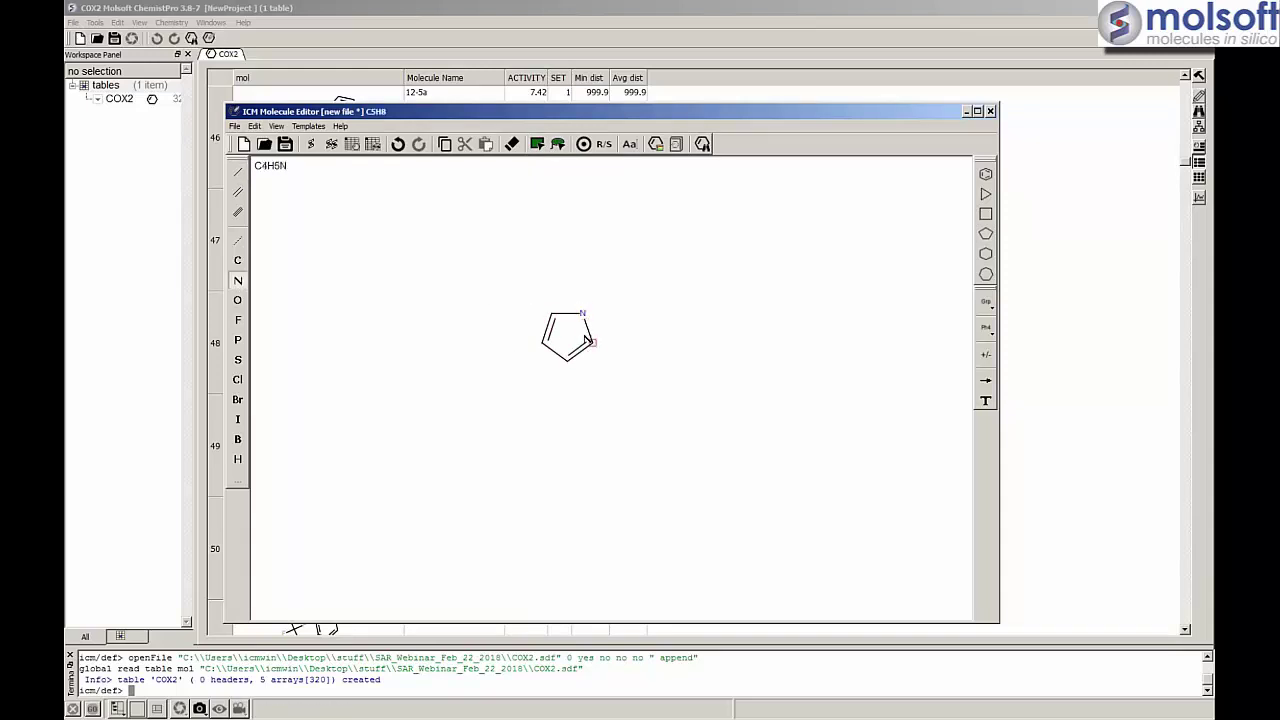
- Attach substituent bonds to the pyrazole's upper nitrogen and its neighbouring carbon, and label them R2 and R1 respectively
{"action": "left_click", "coordinate": [237, 173]}
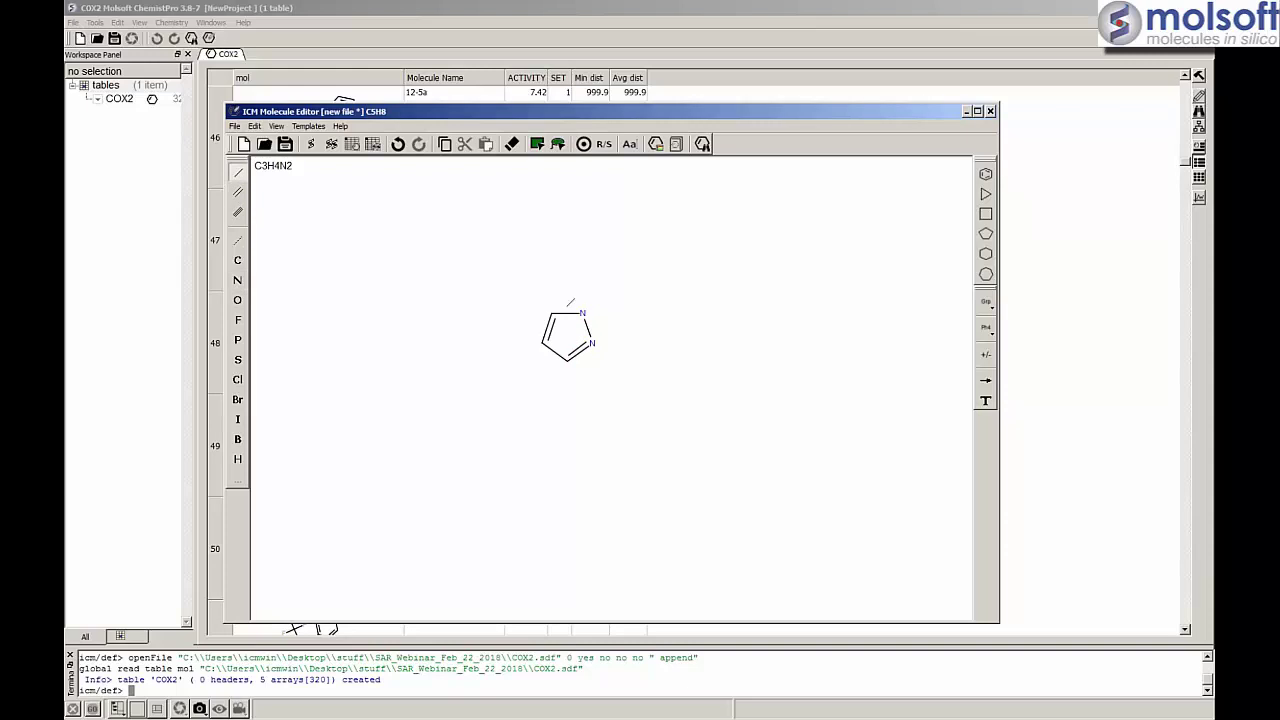
{"action": "left_click", "coordinate": [583, 313]}
{"action": "left_click", "coordinate": [551, 313]}
{"action": "right_click", "coordinate": [600, 289]}
{"action": "mouse_move", "coordinate": [608, 298]}
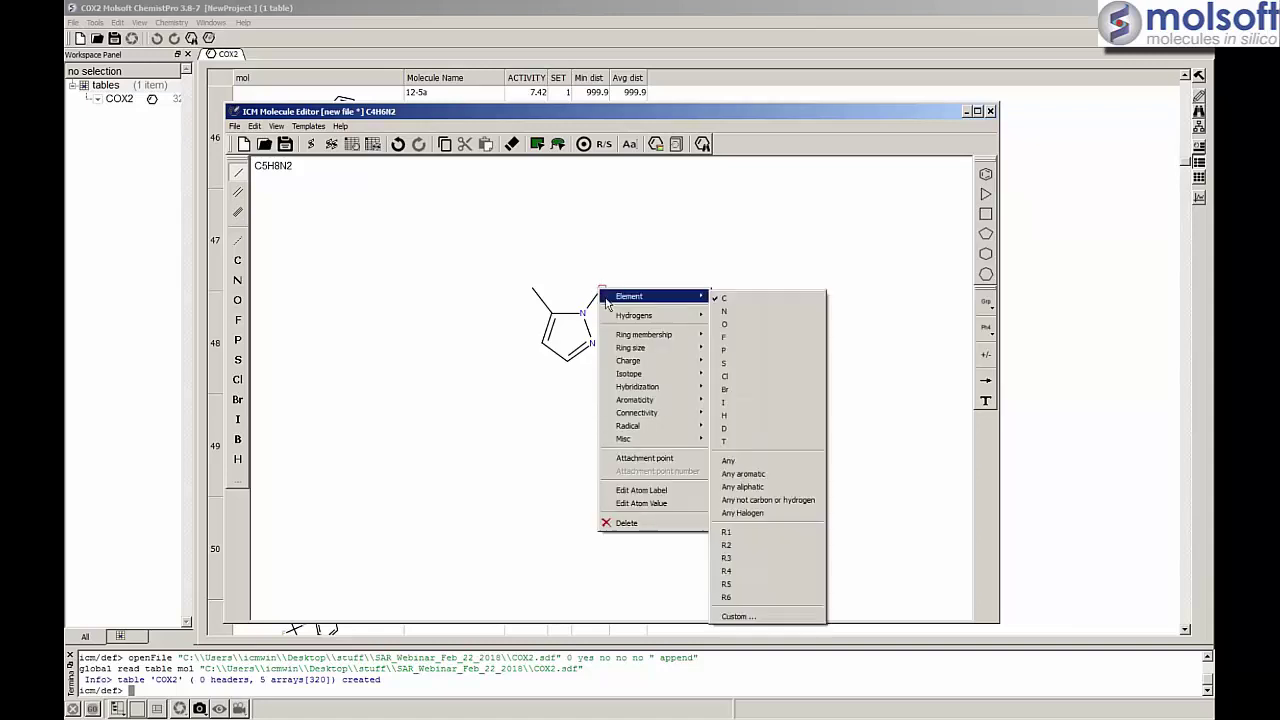
{"action": "left_click", "coordinate": [727, 545]}
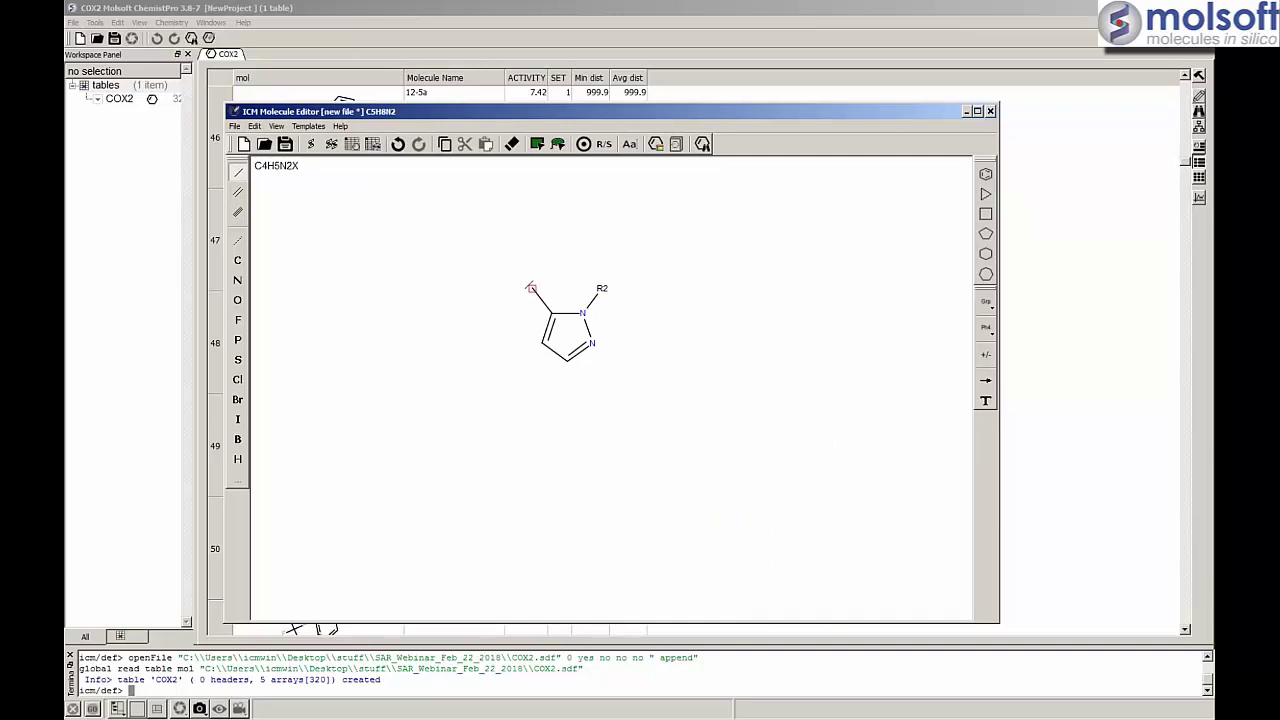
{"action": "left_click", "coordinate": [531, 288]}
{"action": "right_click", "coordinate": [540, 343]}
{"action": "mouse_move", "coordinate": [575, 410]}
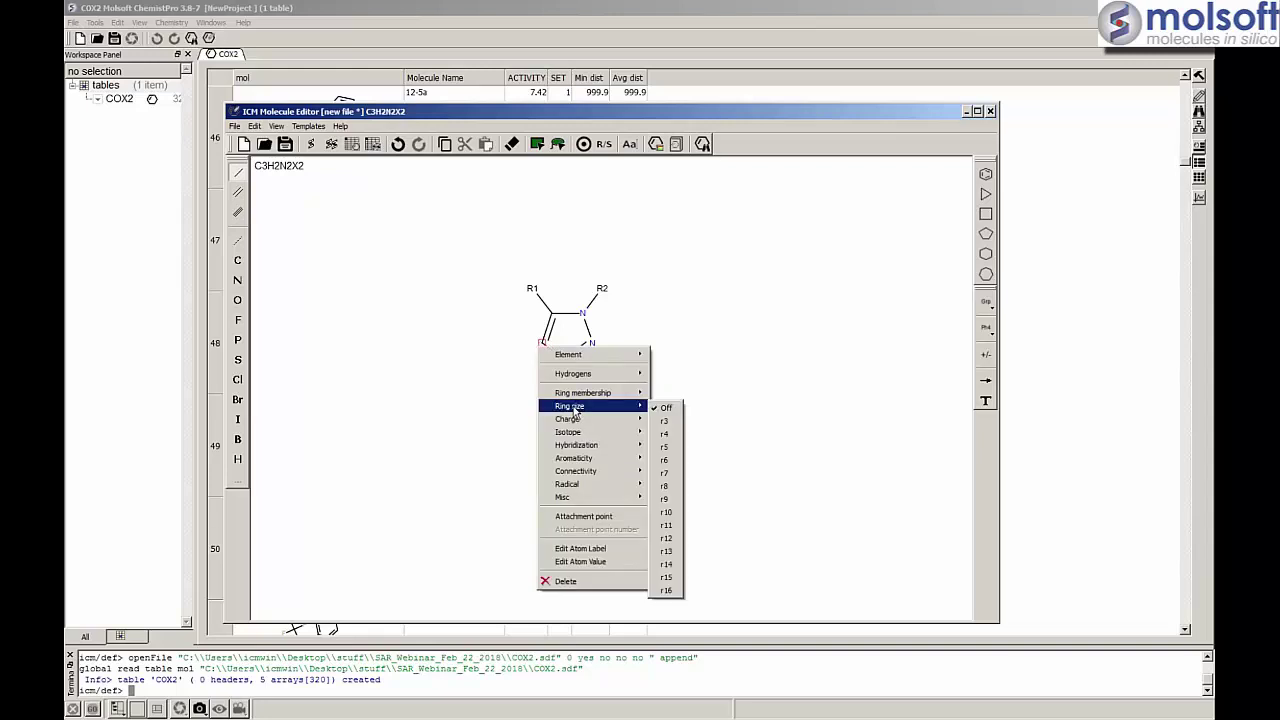
{"action": "mouse_move", "coordinate": [585, 472]}
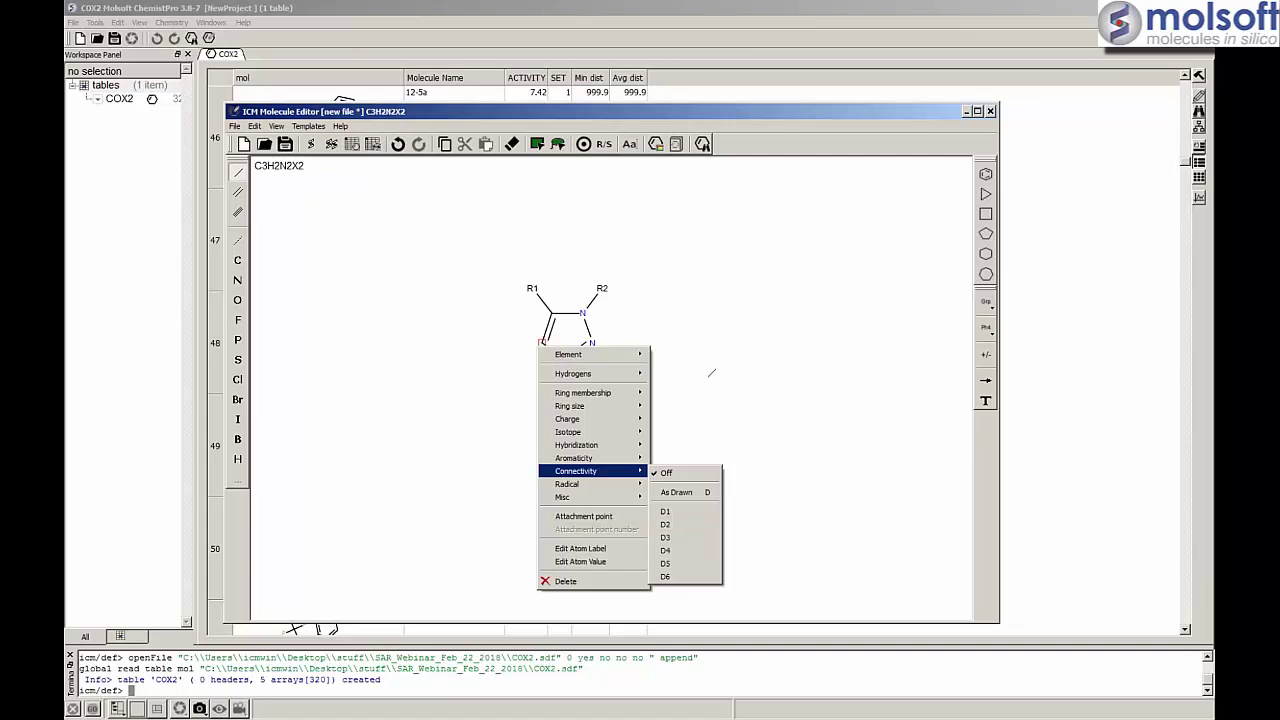
{"action": "left_click", "coordinate": [610, 112]}
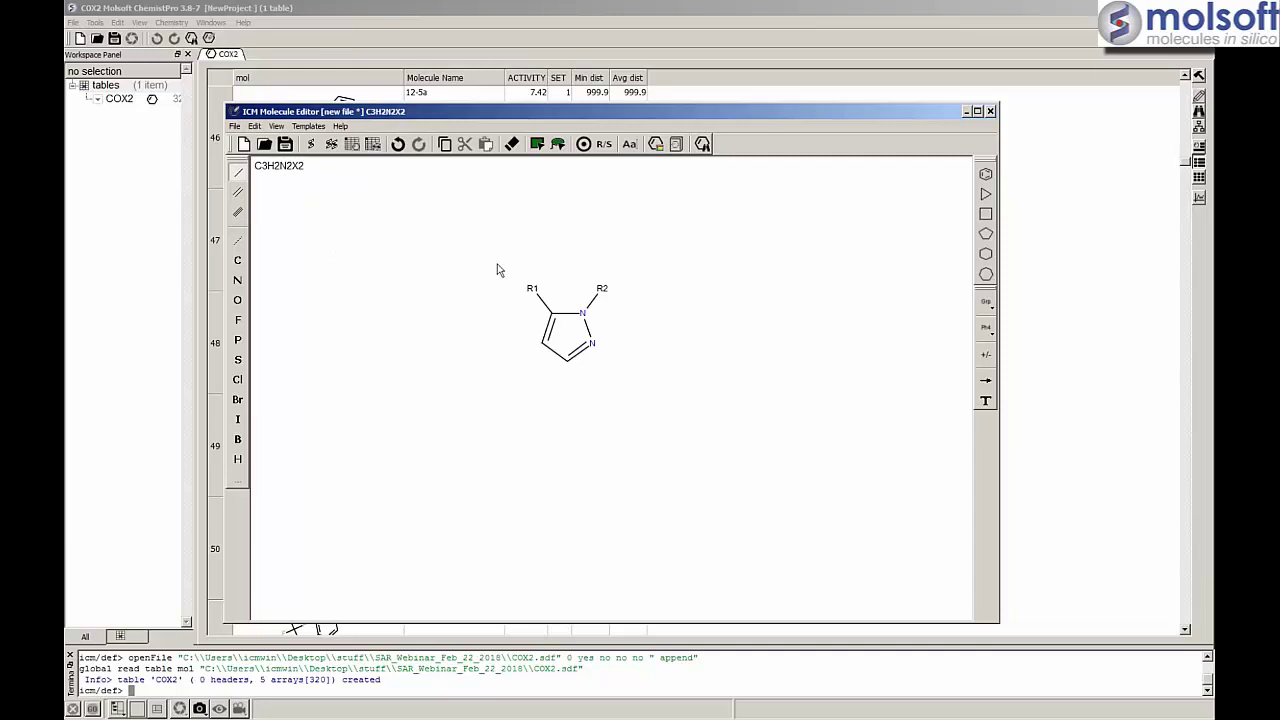
- Save the drawn scaffold to a new table named COX2_scaffold and close the molecule editor
{"action": "left_click", "coordinate": [352, 146]}
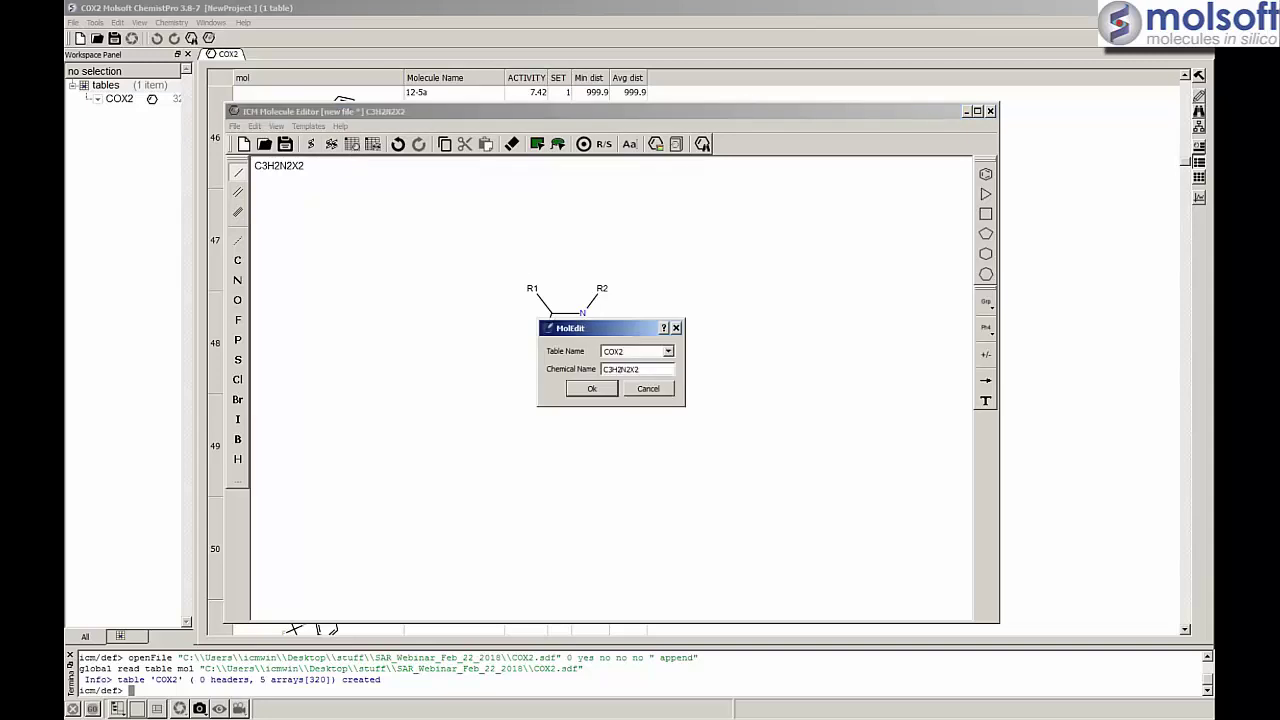
{"action": "type", "text": "_scaffold"}
{"action": "left_click", "coordinate": [569, 389]}
{"action": "left_click", "coordinate": [991, 111]}
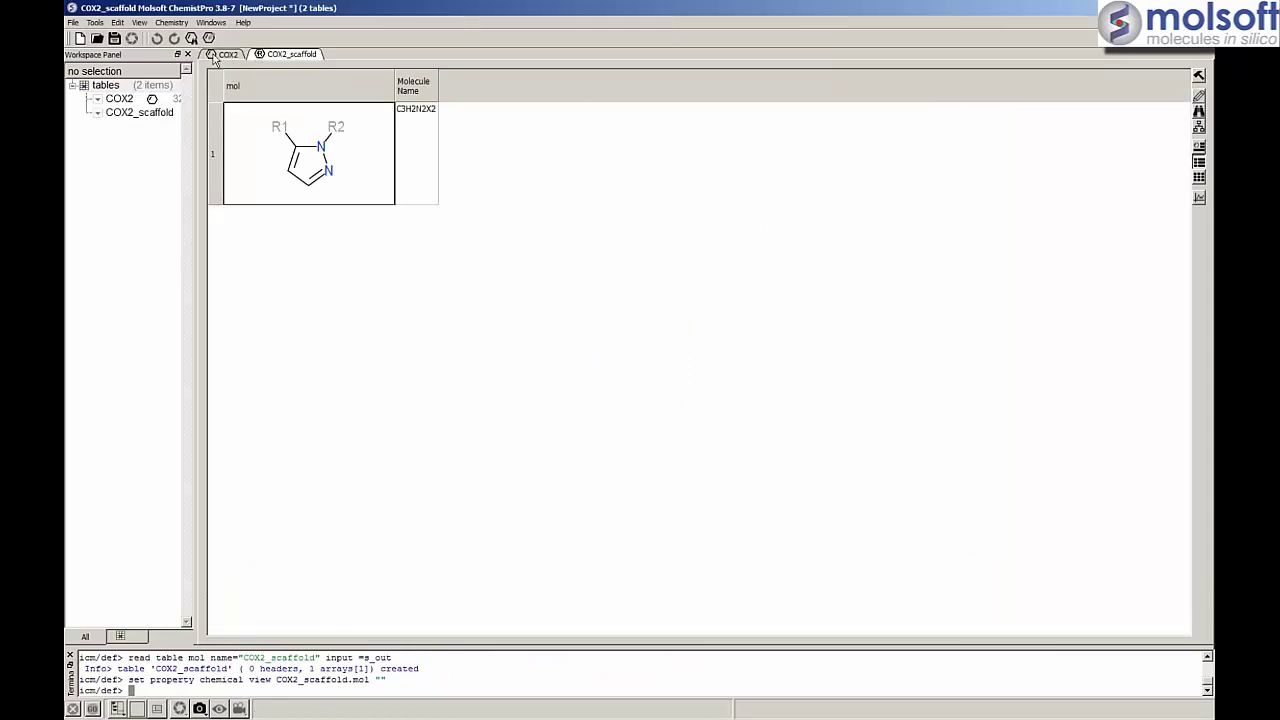
- Compare the compounds in the COX2 table with the R-labelled scaffold in the COX2_scaffold table
{"action": "left_click", "coordinate": [222, 55]}
{"action": "left_click", "coordinate": [287, 55]}
{"action": "left_click", "coordinate": [228, 56]}
{"action": "left_click", "coordinate": [281, 56]}
{"action": "left_click", "coordinate": [228, 56]}
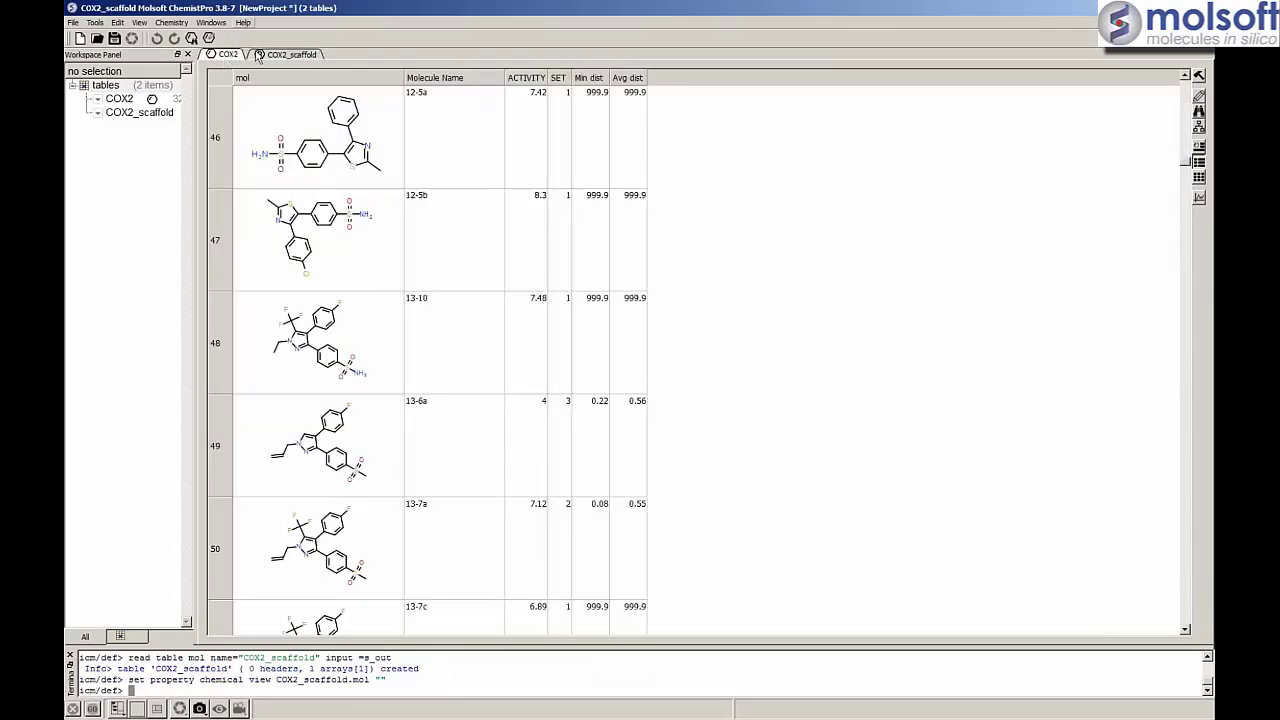
{"action": "left_click", "coordinate": [264, 57]}
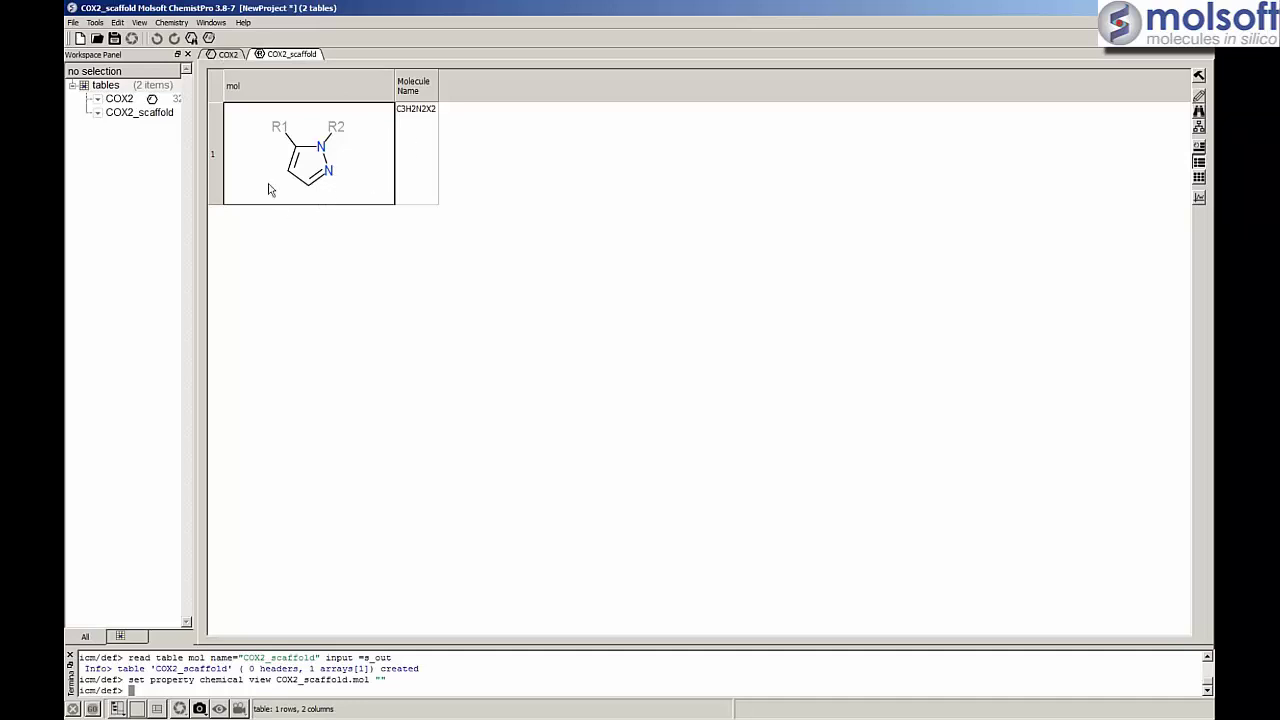
{"action": "left_click", "coordinate": [229, 55]}
{"action": "left_click", "coordinate": [268, 54]}
- Run R-Group Decomposition on the COX2 table using the COX2_scaffold table as scaffold, with Auto Add Missing R-Groups enabled
{"action": "left_click", "coordinate": [171, 22]}
{"action": "mouse_move", "coordinate": [236, 390]}
{"action": "mouse_move", "coordinate": [240, 328]}
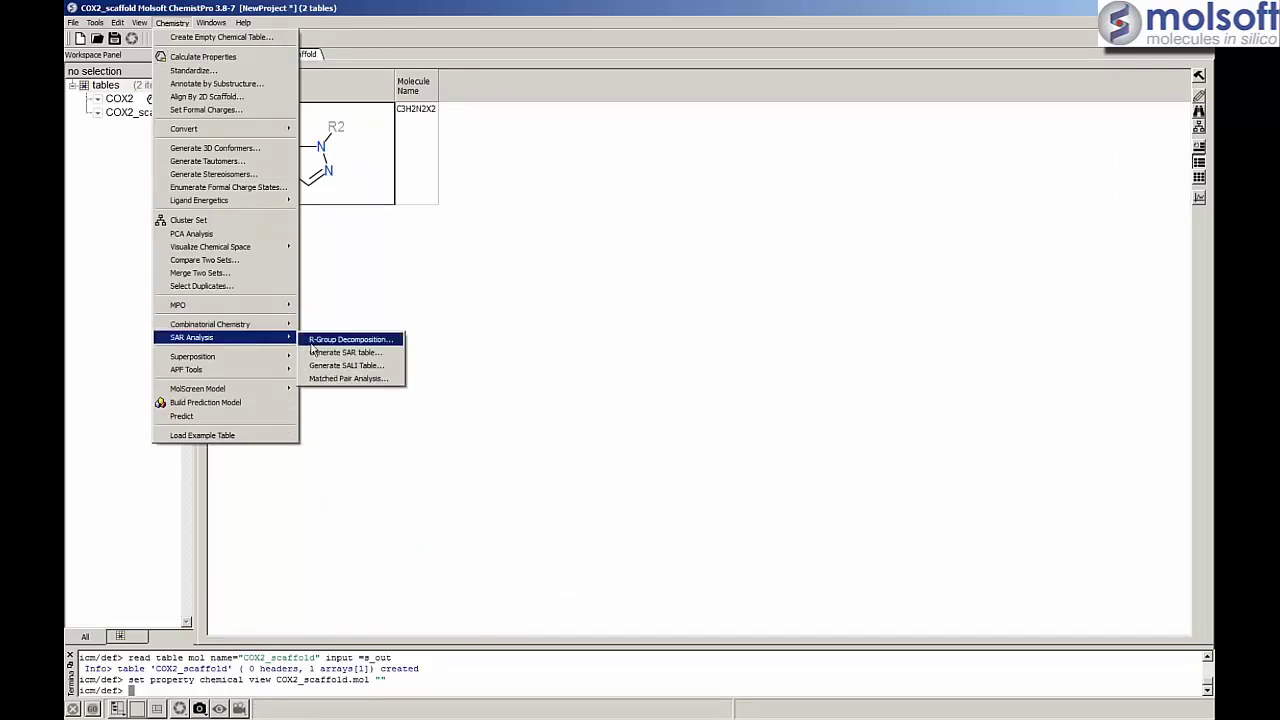
{"action": "left_click", "coordinate": [325, 340]}
{"action": "left_click", "coordinate": [596, 286]}
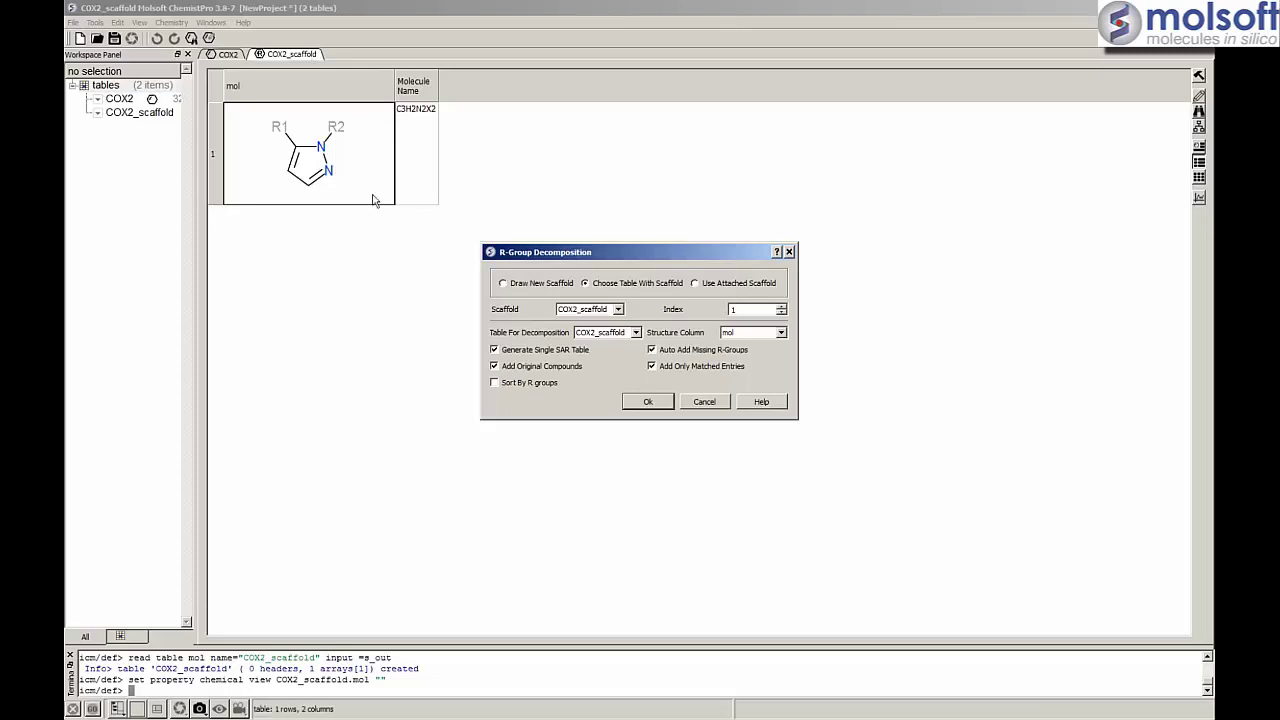
{"action": "left_click", "coordinate": [637, 333]}
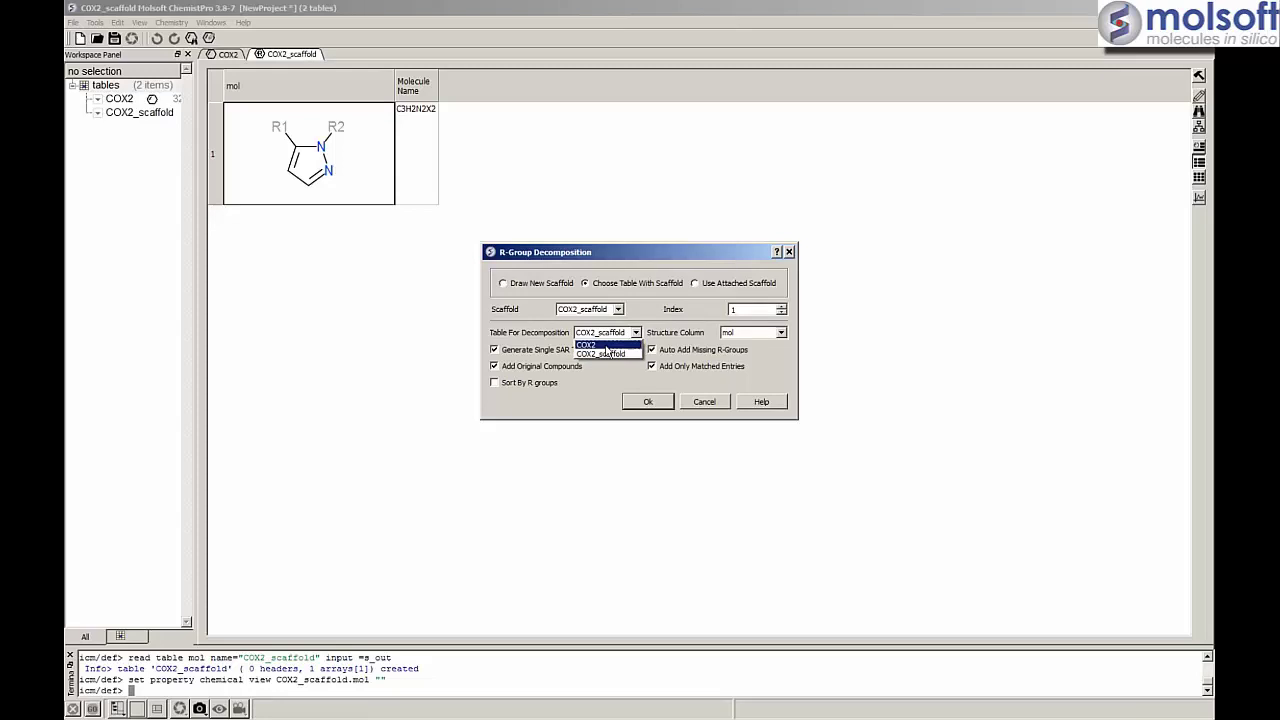
{"action": "left_click", "coordinate": [606, 346]}
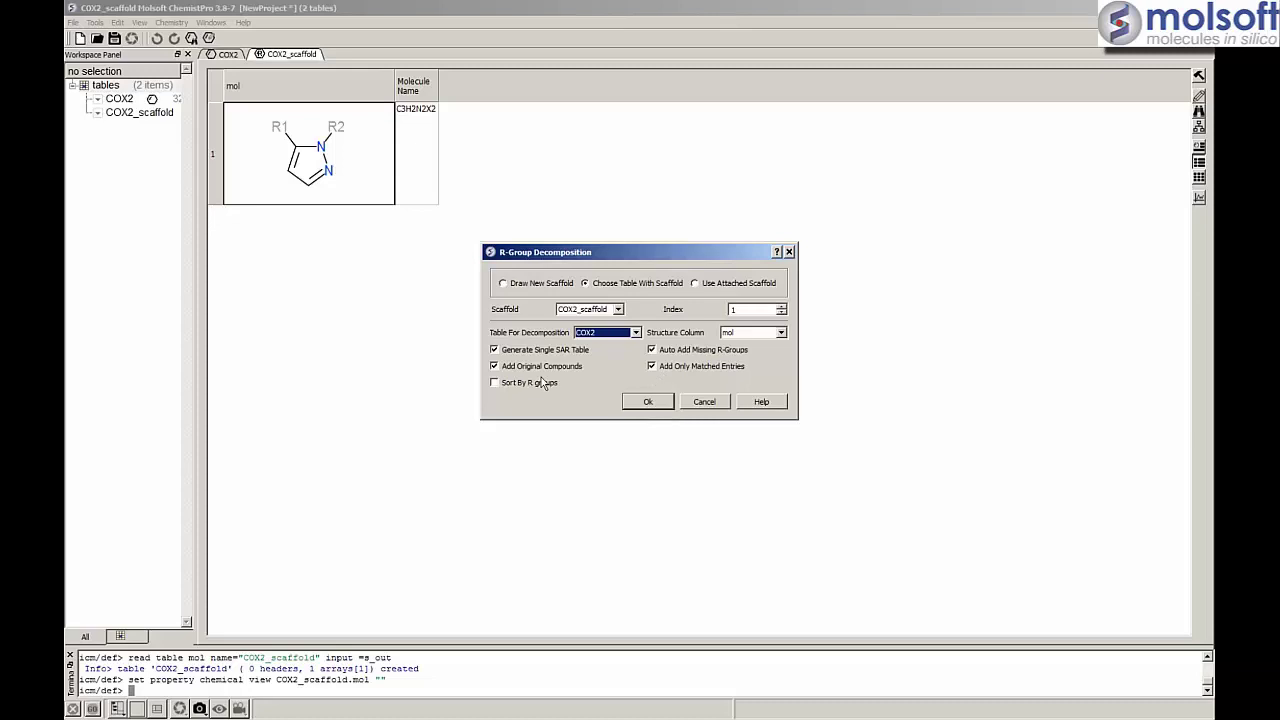
{"action": "left_click", "coordinate": [652, 351]}
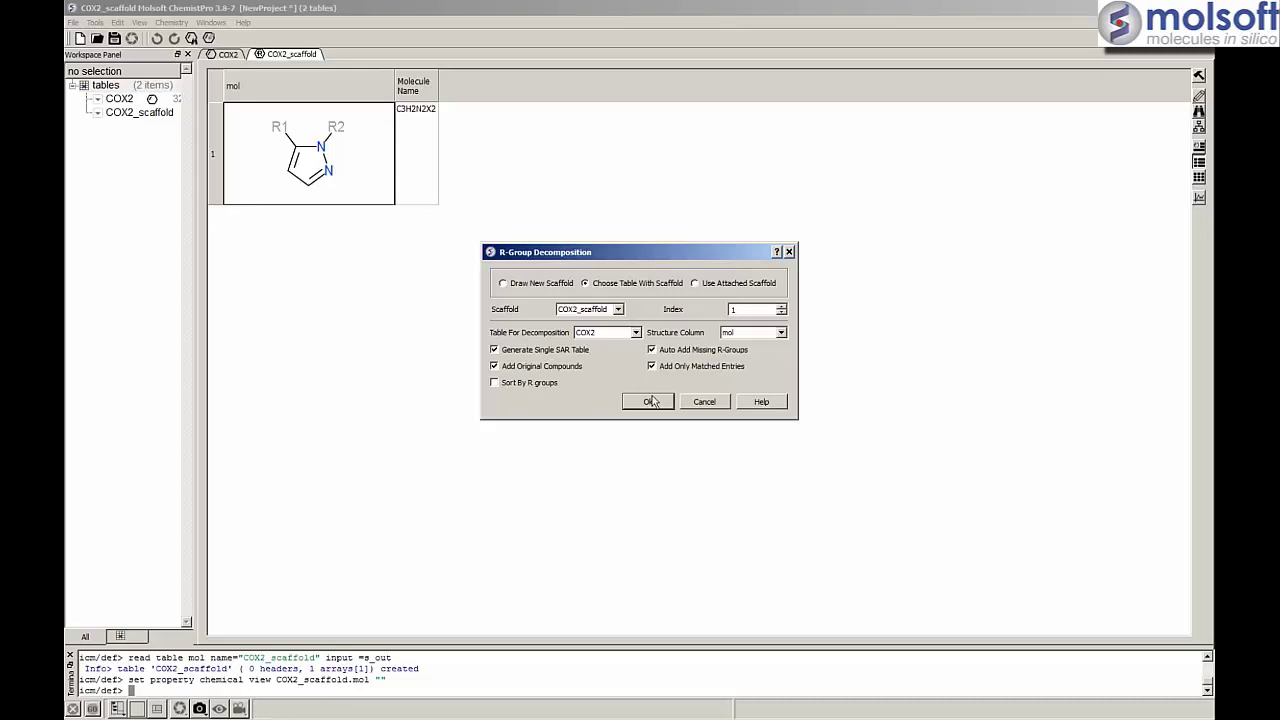
{"action": "left_click", "coordinate": [648, 401]}
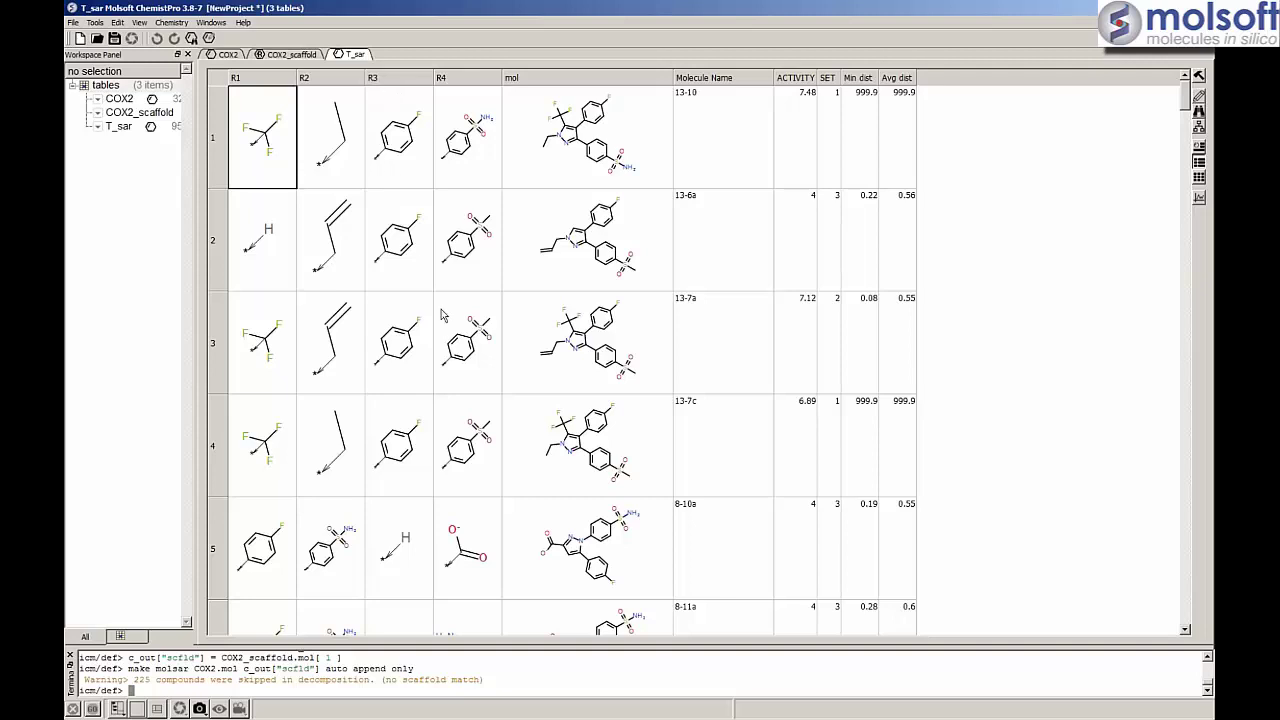
- Examine the decomposition result table against the COX2 and COX2_scaffold tables, and view the R-group positions on its attached scaffold
{"action": "scroll", "coordinate": [528, 414], "scroll_direction": "down", "scroll_amount": 1}
{"action": "scroll", "coordinate": [528, 414], "scroll_direction": "down", "scroll_amount": 1}
{"action": "scroll", "coordinate": [671, 266], "scroll_direction": "up", "scroll_amount": 3}
{"action": "left_click", "coordinate": [224, 56]}
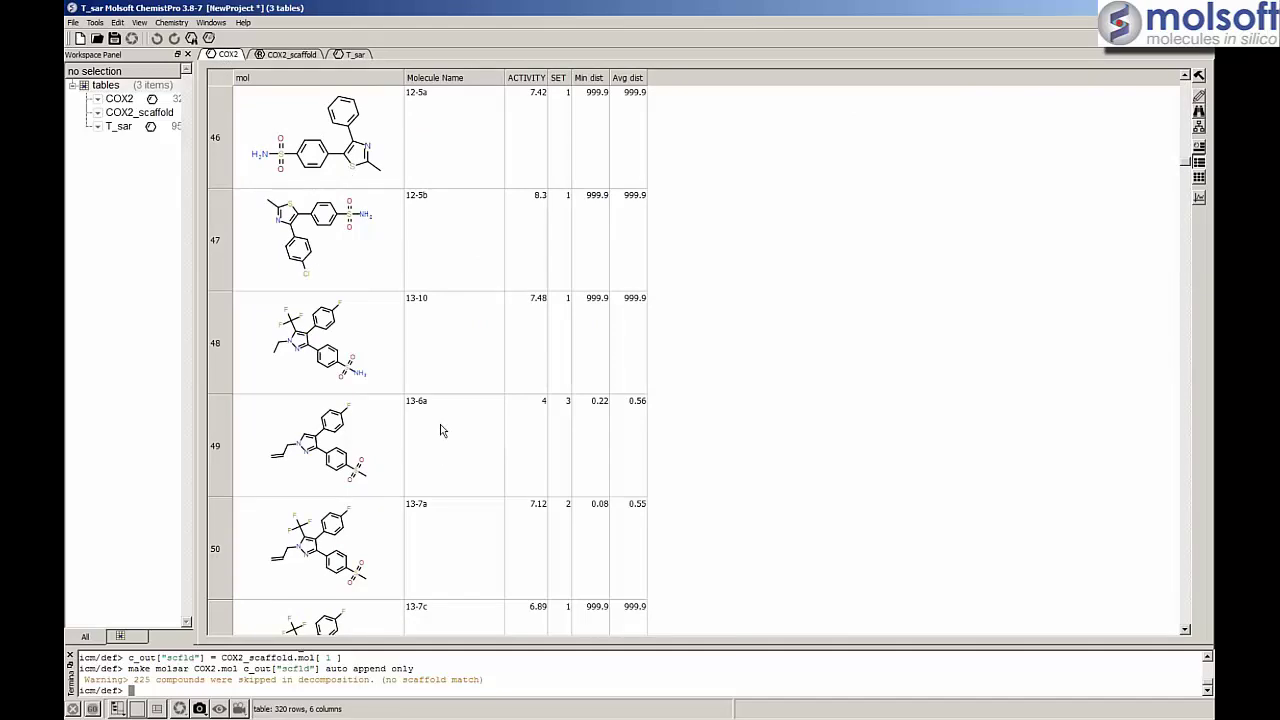
{"action": "left_click", "coordinate": [283, 56]}
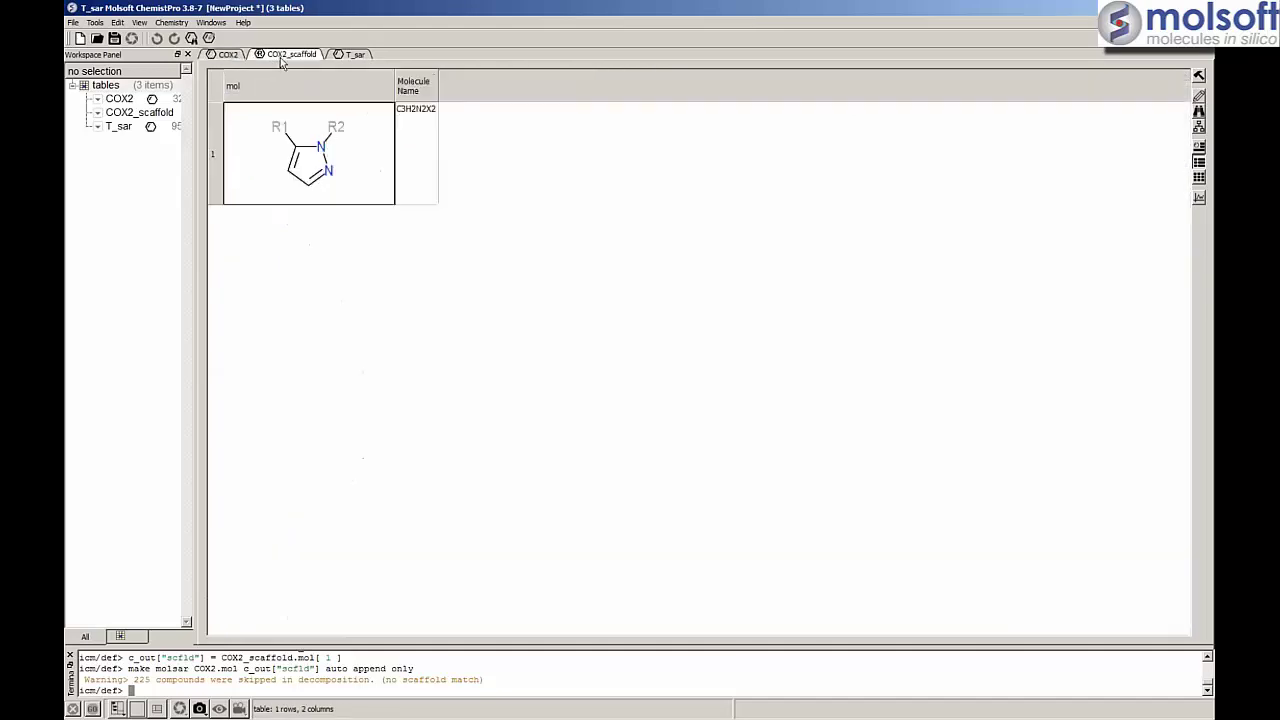
{"action": "left_click", "coordinate": [355, 56]}
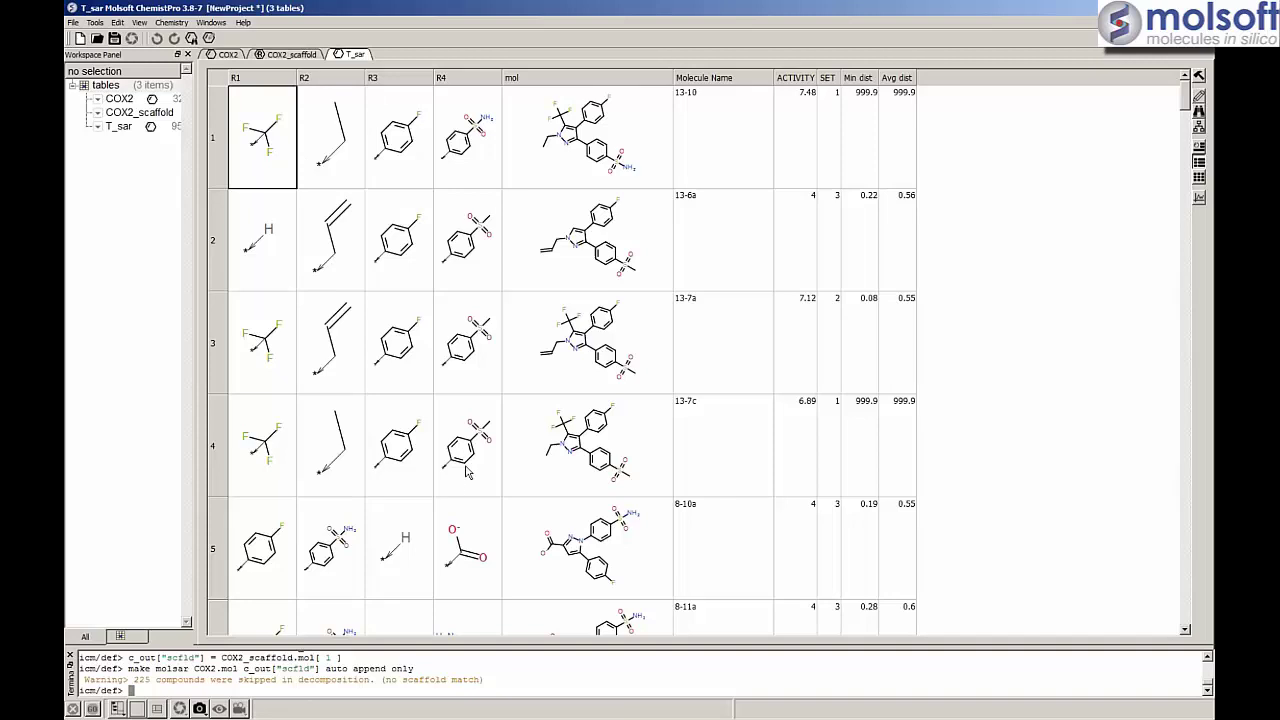
{"action": "left_click", "coordinate": [1198, 77]}
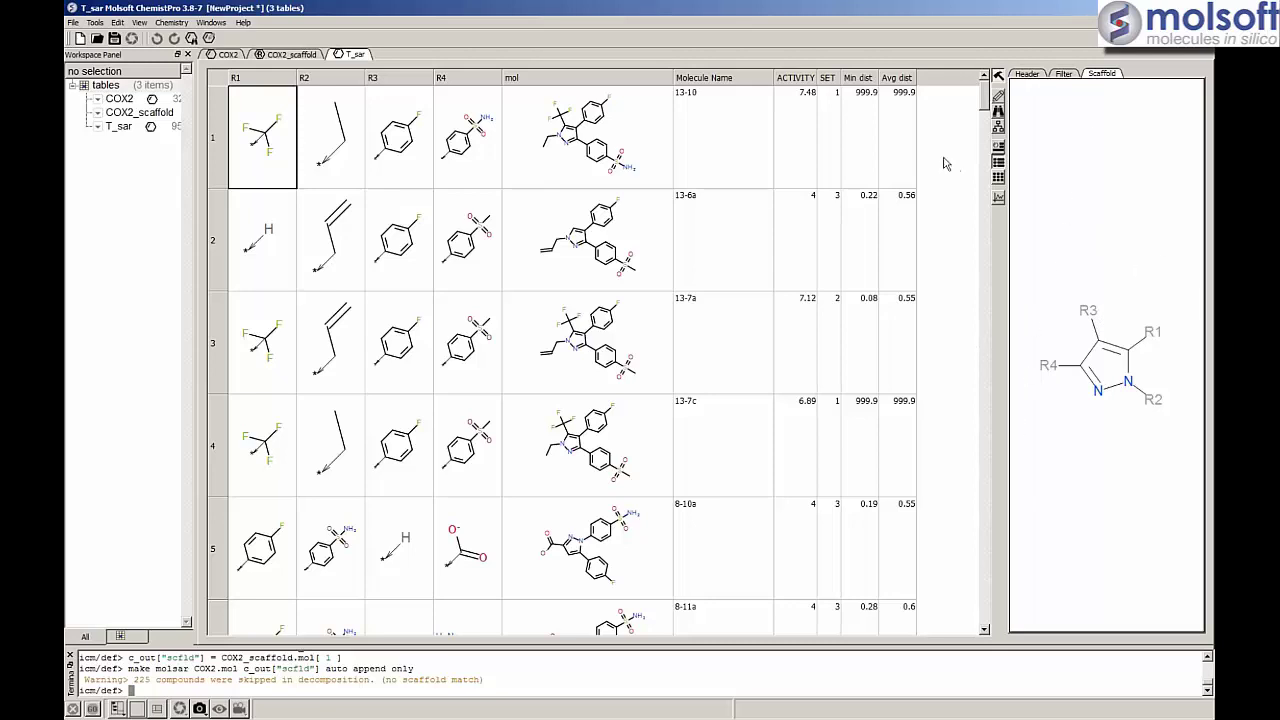
{"action": "left_click", "coordinate": [999, 77]}
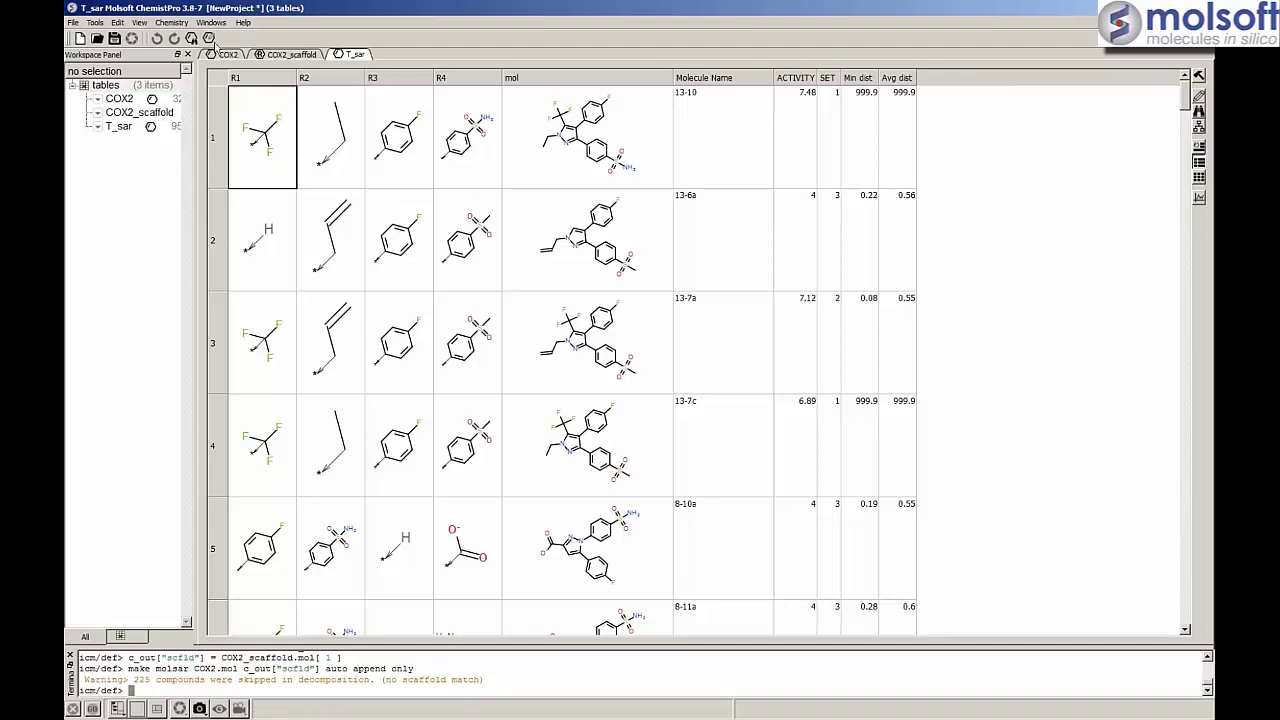
- Start generating a SAR table from the T_sar R-group table and calculate the suggested pair of R-group columns
{"action": "left_click", "coordinate": [170, 22]}
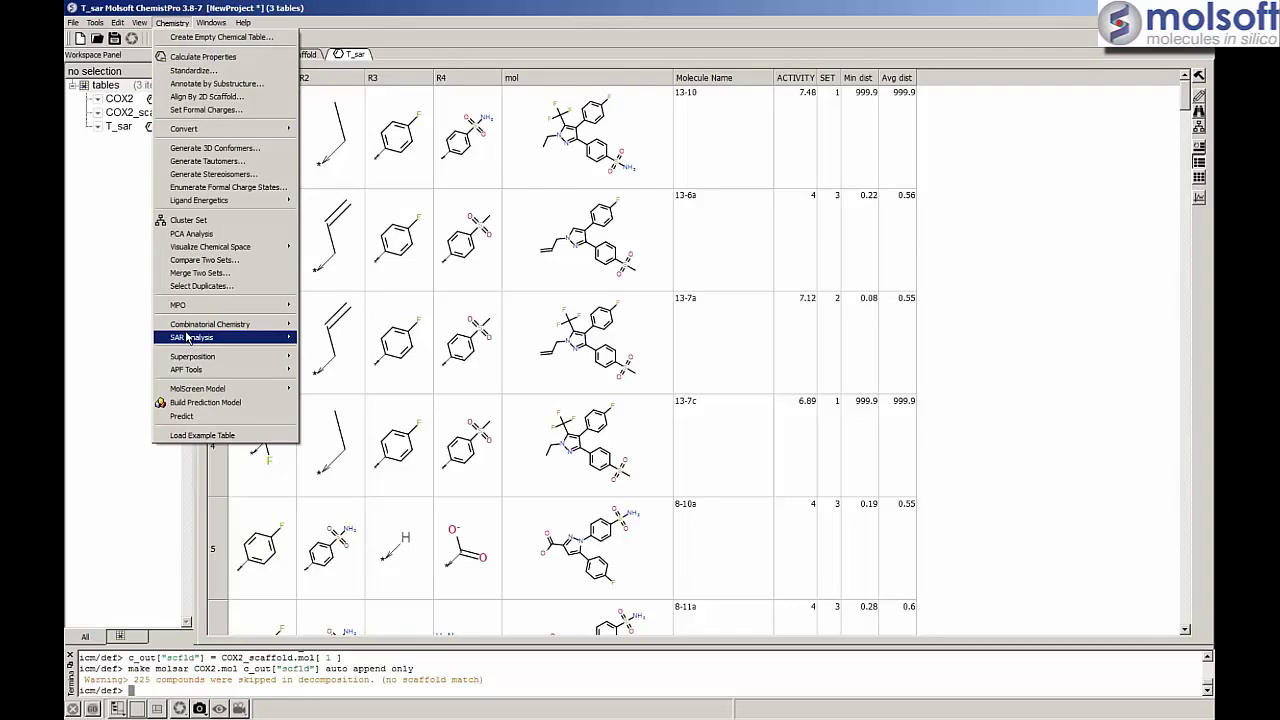
{"action": "mouse_move", "coordinate": [202, 340]}
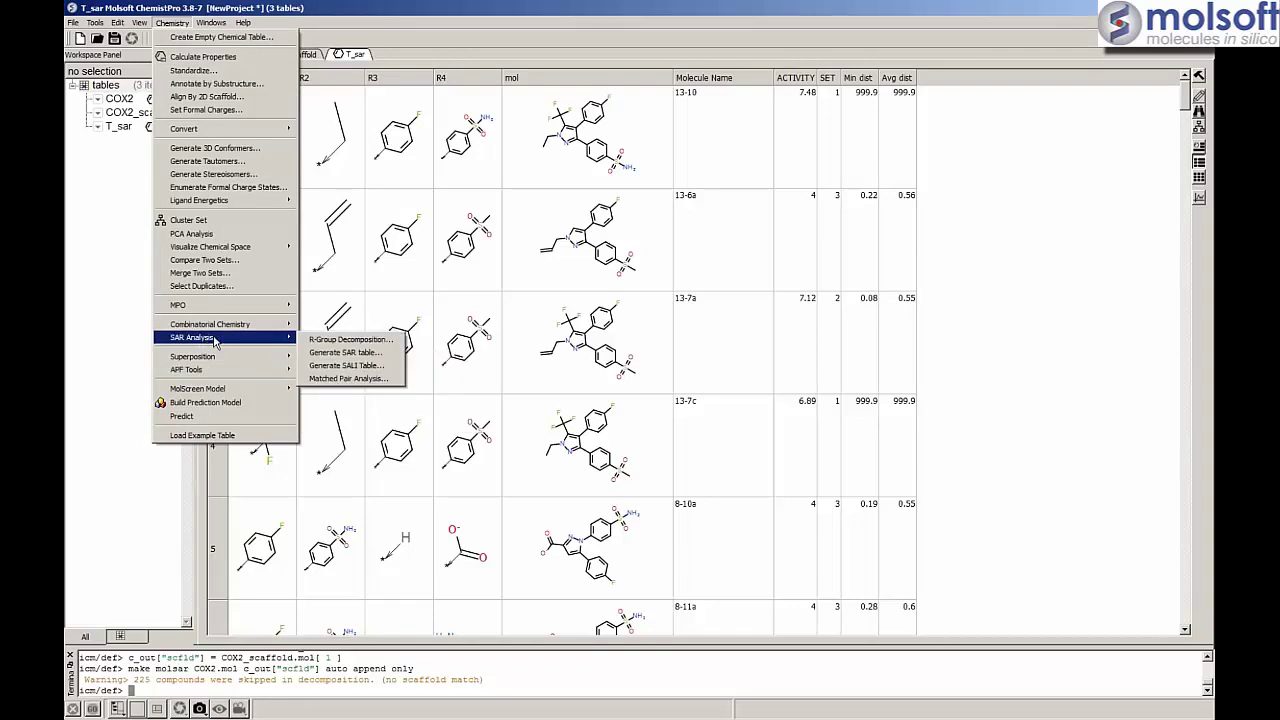
{"action": "left_click", "coordinate": [345, 353]}
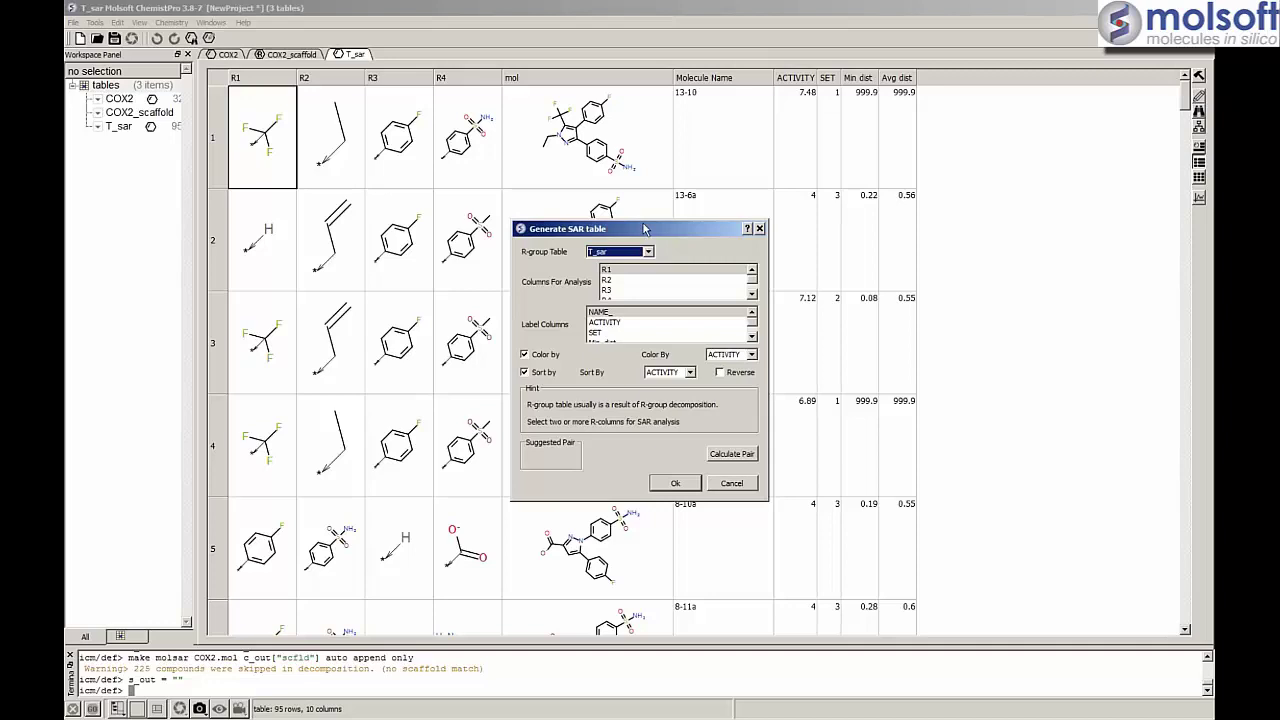
{"action": "left_click_drag", "start_coordinate": [632, 386], "coordinate": [845, 480]}
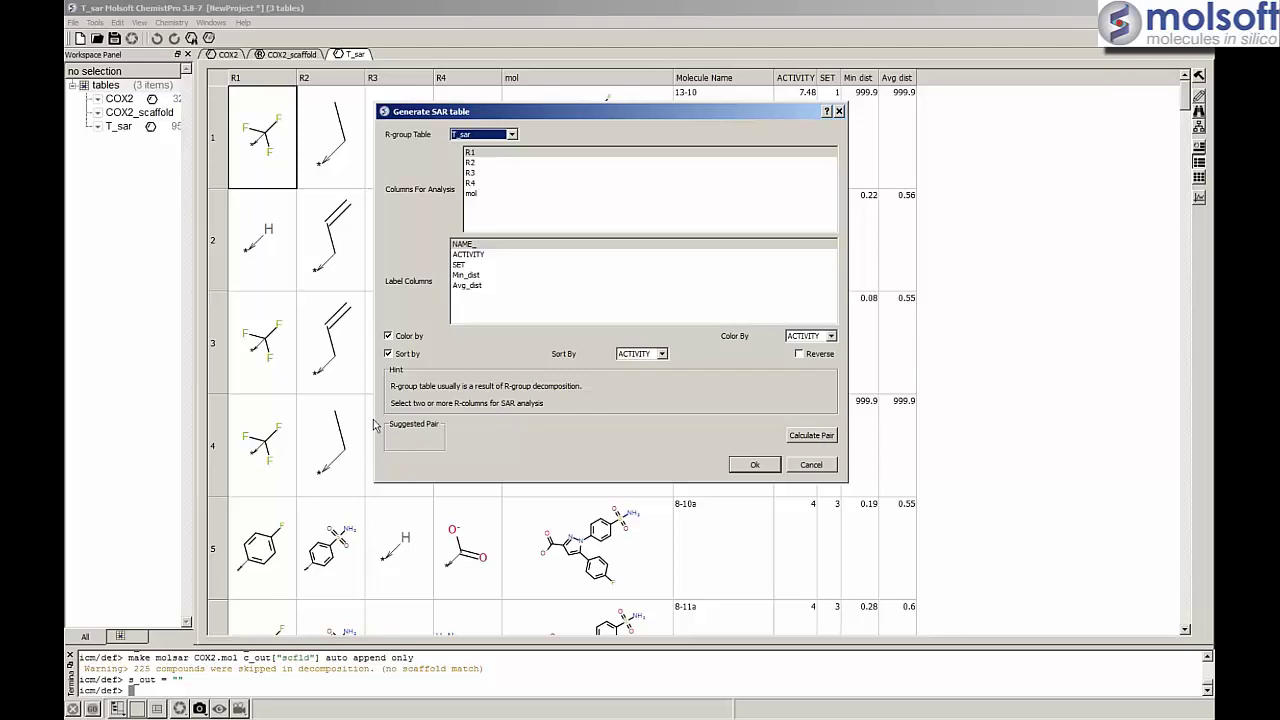
{"action": "left_click", "coordinate": [827, 440]}
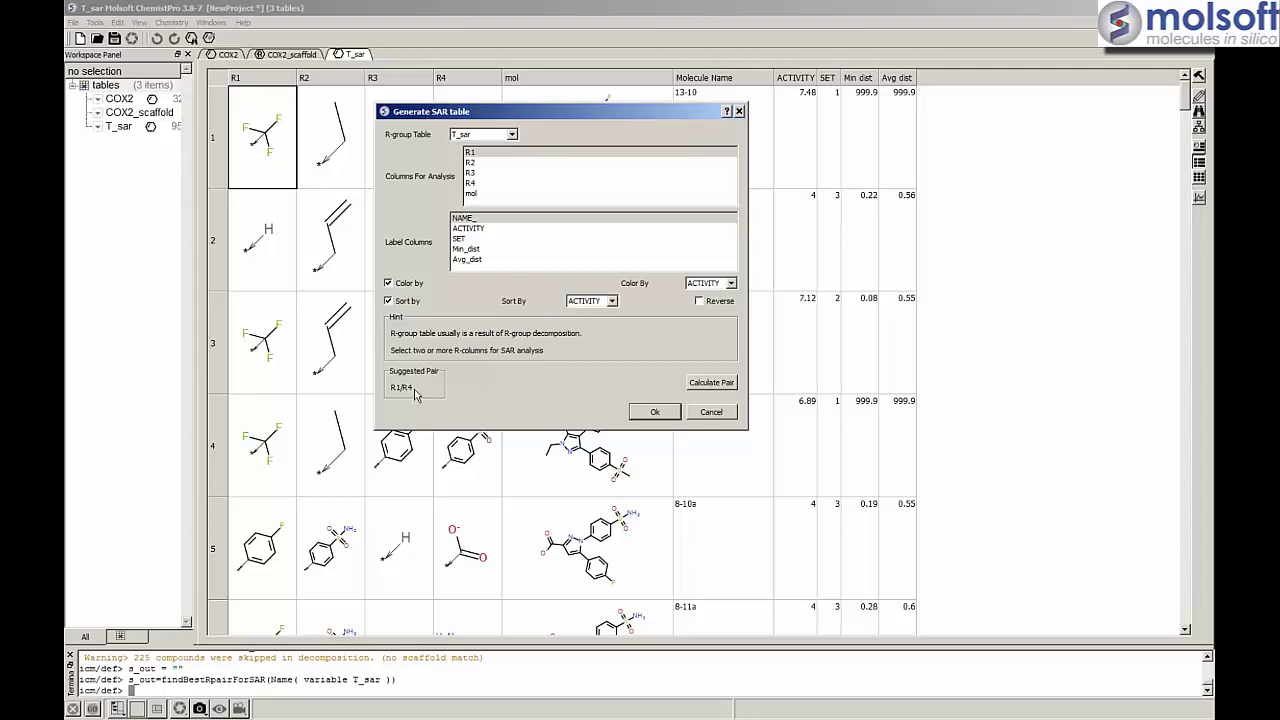
- Generate the SAR table from columns R1 and R4, coloured by ACTIVITY and sorted by ACTIVITY in reverse order
{"action": "left_click", "coordinate": [492, 152]}
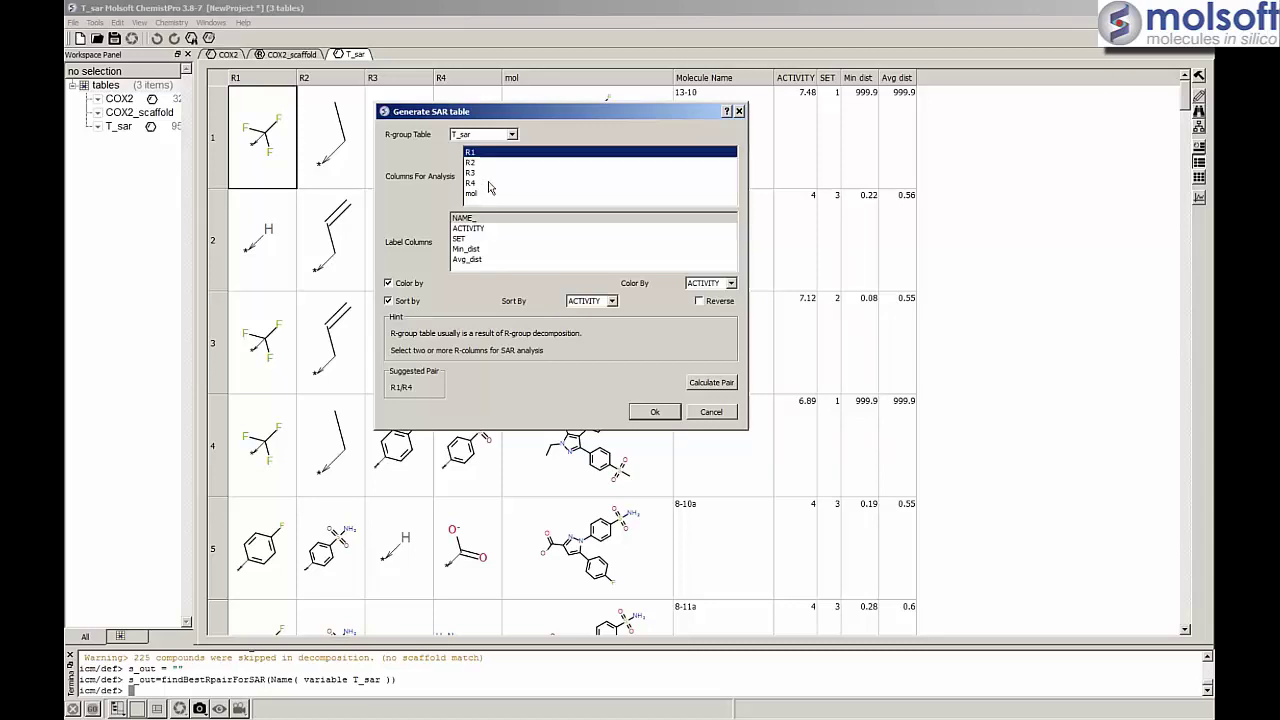
{"action": "left_click", "coordinate": [487, 184]}
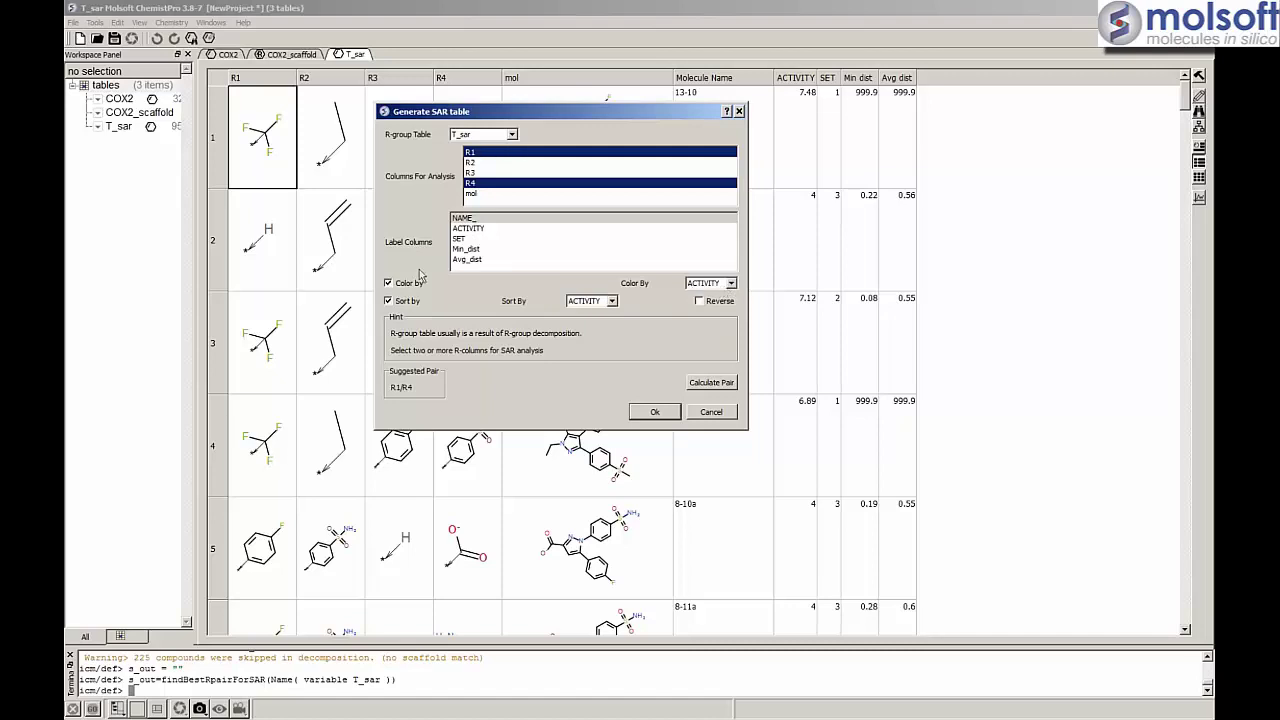
{"action": "left_click", "coordinate": [700, 301]}
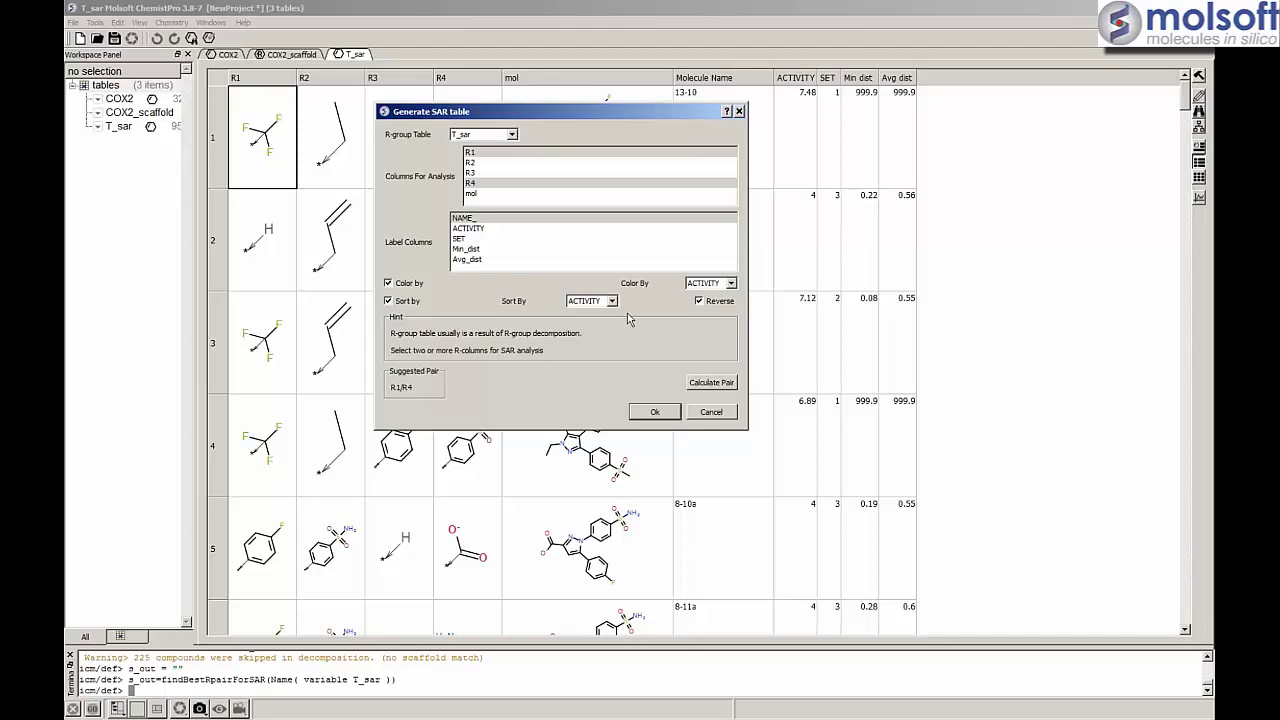
{"action": "left_click", "coordinate": [655, 412]}
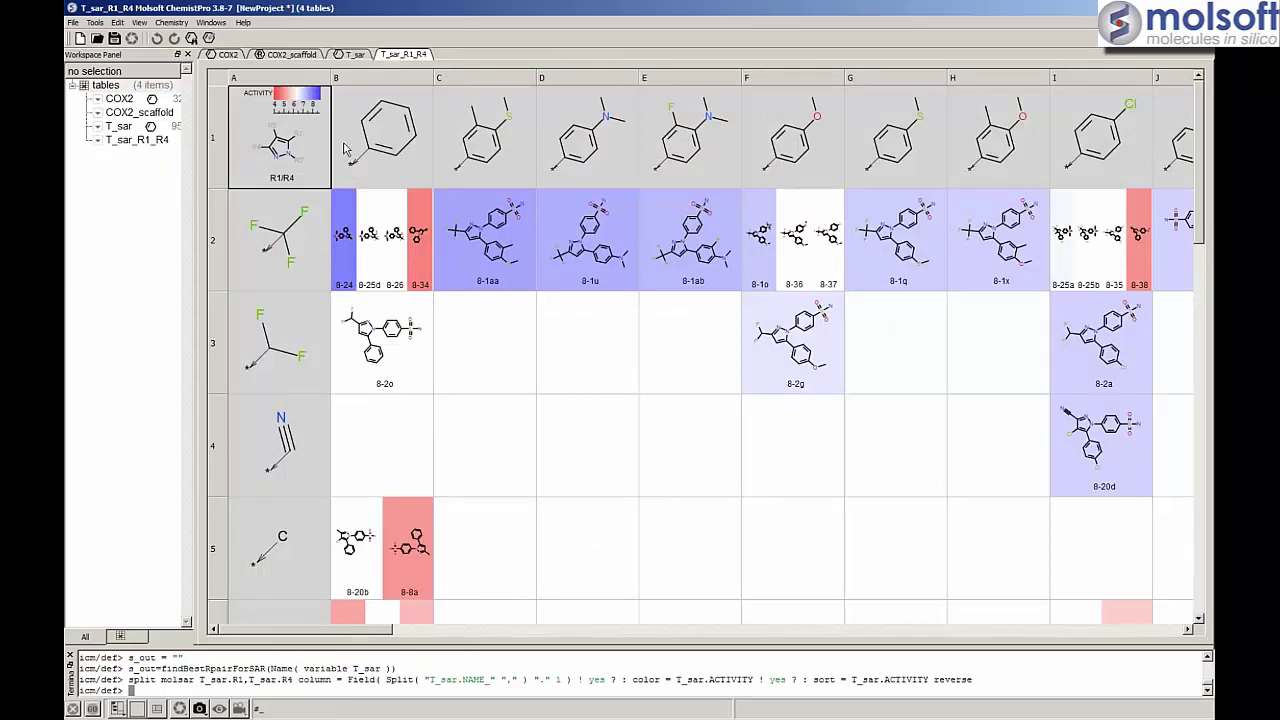
- Reduce the height of the SAR table's header row and the width of column A, and widen column B
{"action": "left_click_drag", "start_coordinate": [216, 188], "coordinate": [216, 146]}
{"action": "left_click_drag", "start_coordinate": [329, 77], "coordinate": [311, 75]}
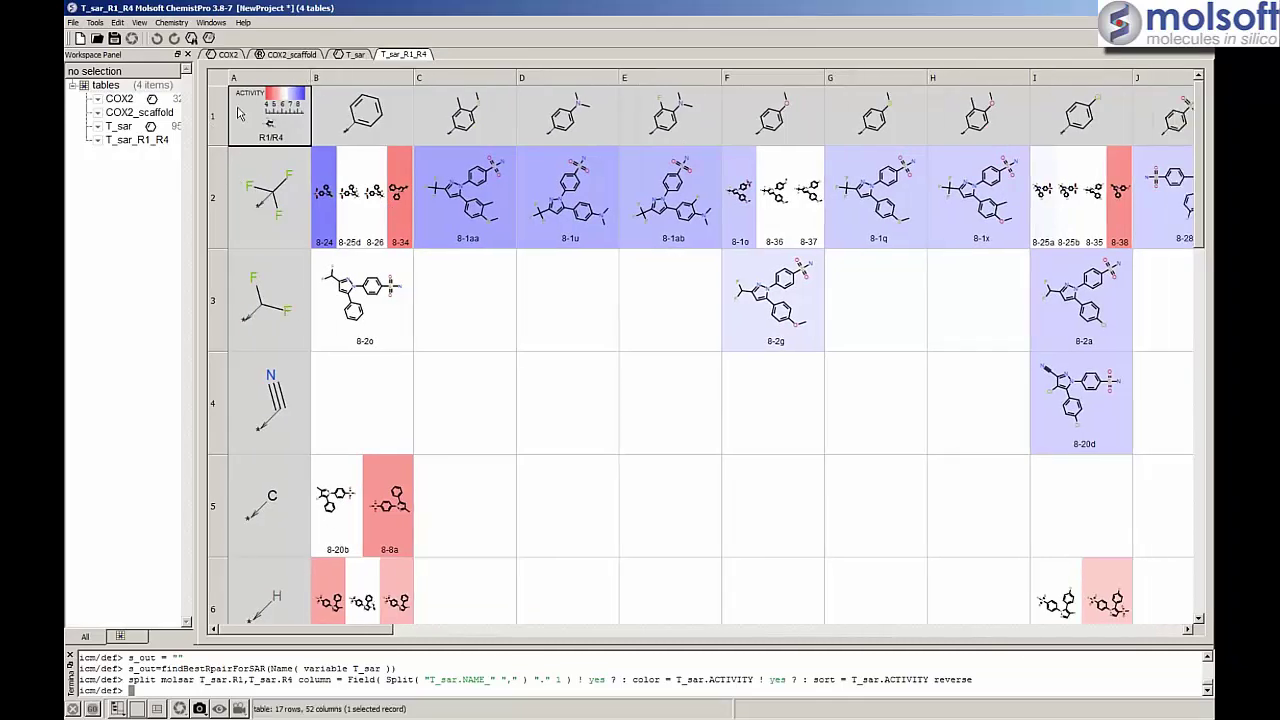
{"action": "left_click", "coordinate": [271, 80]}
{"action": "left_click", "coordinate": [474, 328]}
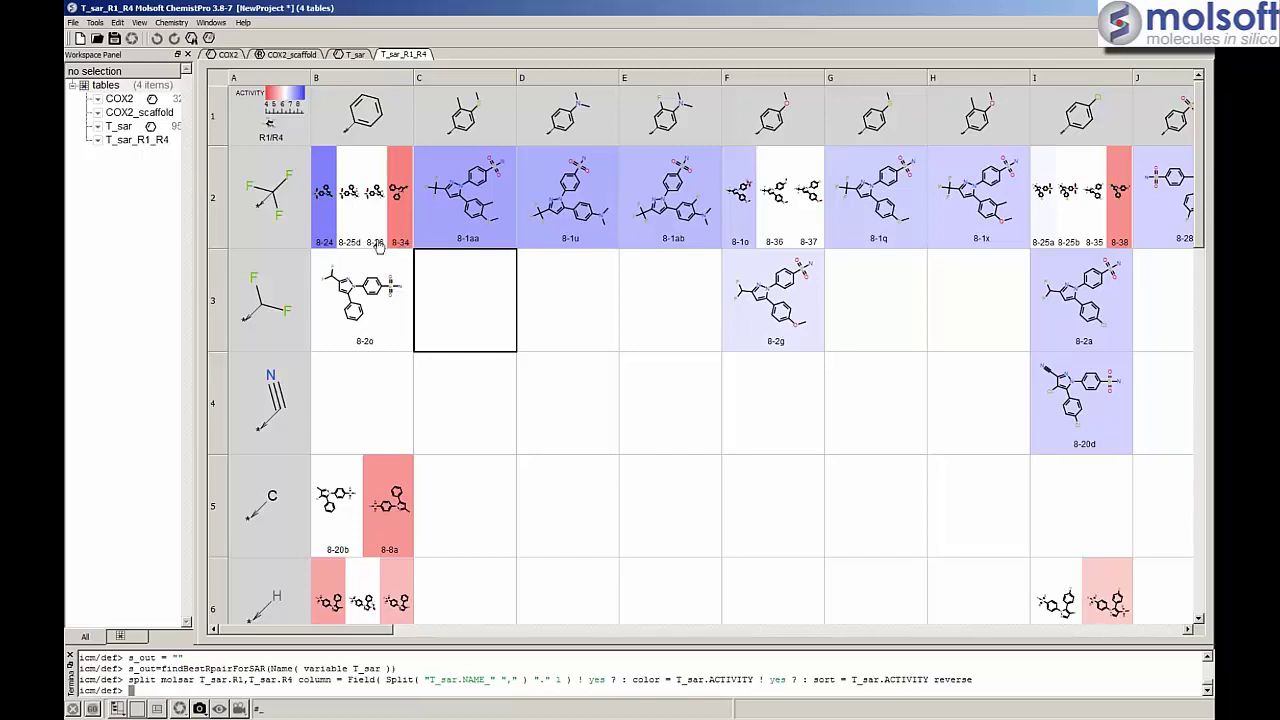
{"action": "left_click_drag", "start_coordinate": [414, 76], "coordinate": [485, 76]}
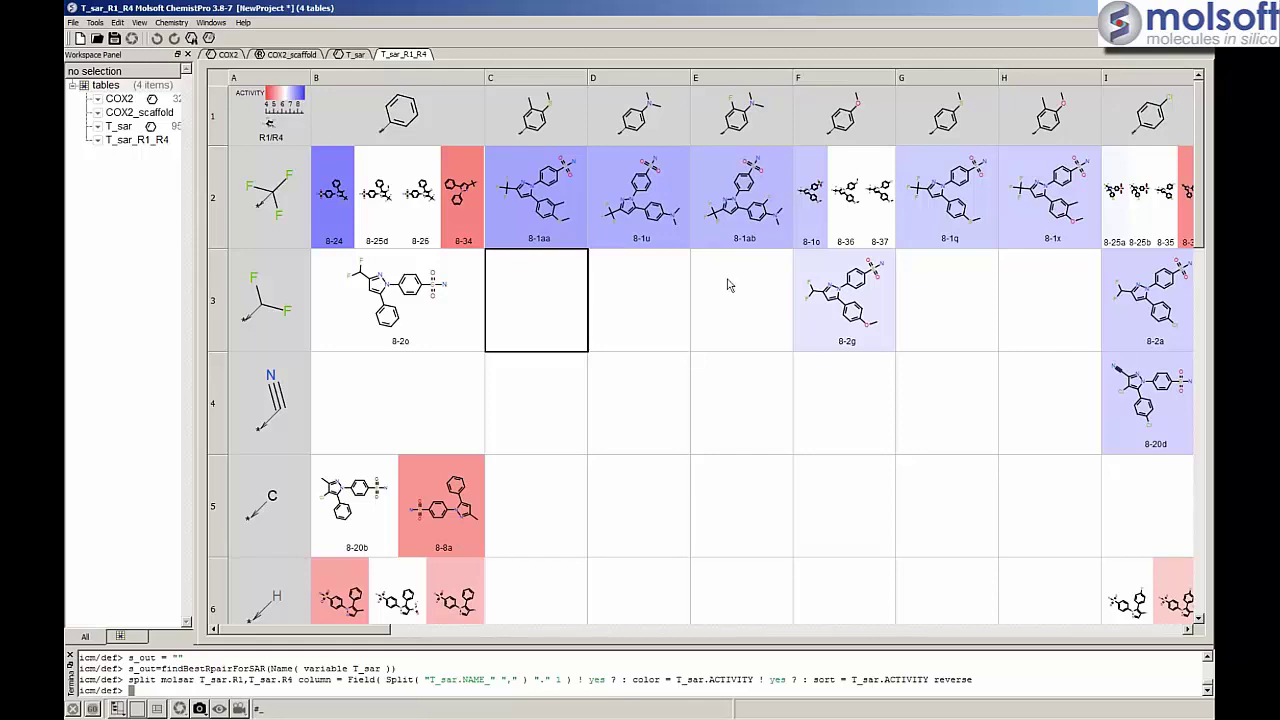
- Show the SAR table beside T_sar, look up compounds 8-24, 8-25d, 8-26 and 8-34 in T_sar, and return to a single-table view
{"action": "left_click_drag", "start_coordinate": [396, 62], "coordinate": [414, 64]}
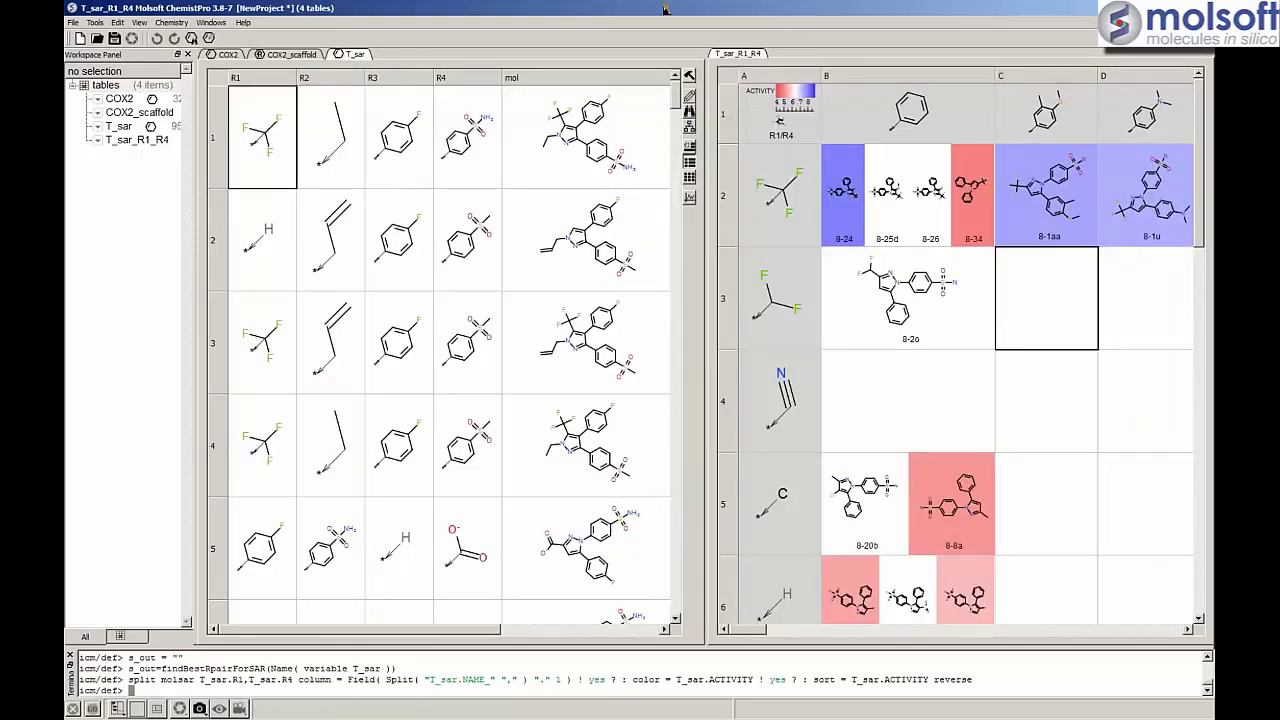
{"action": "left_click", "coordinate": [1043, 207]}
{"action": "left_click", "coordinate": [976, 230]}
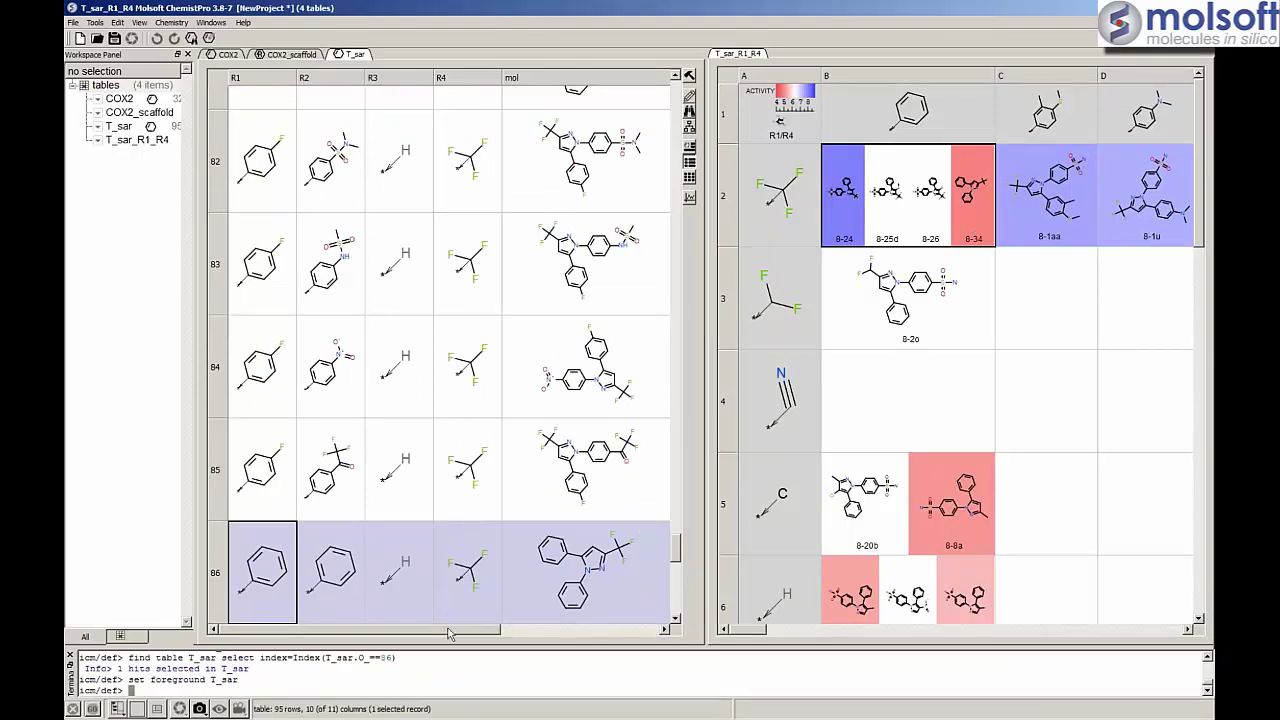
{"action": "left_click_drag", "start_coordinate": [449, 633], "coordinate": [383, 642]}
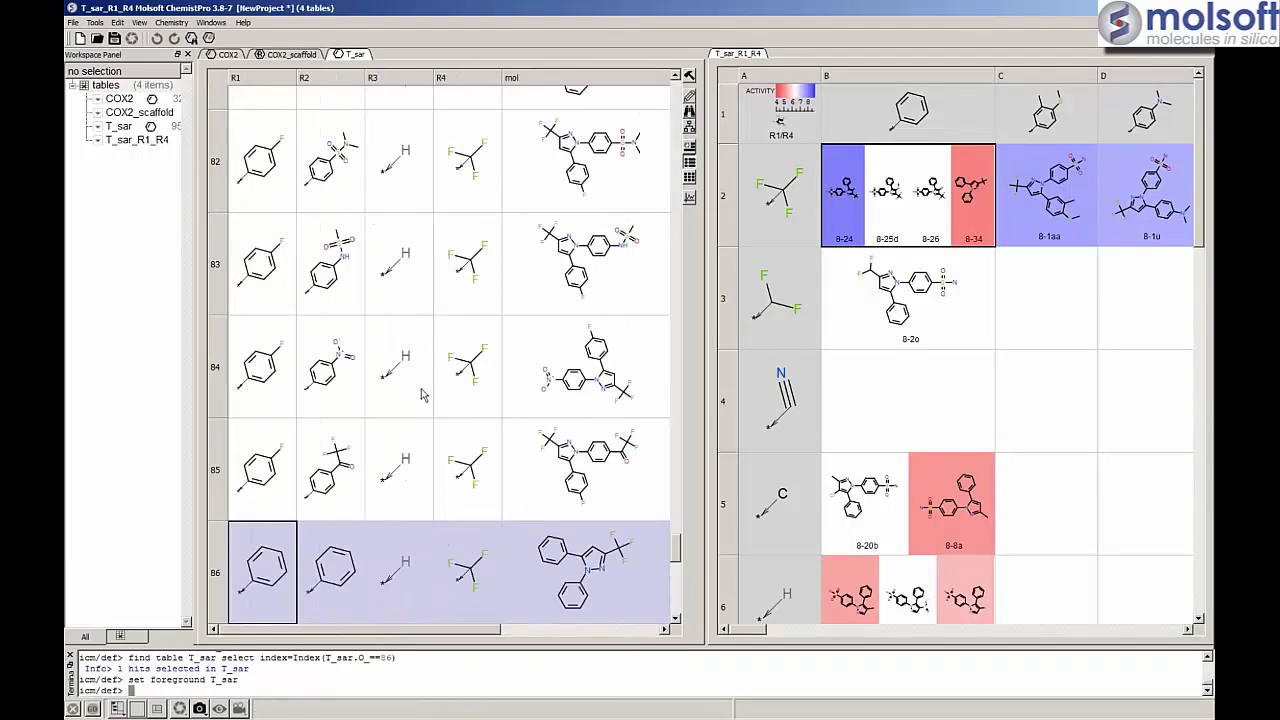
{"action": "left_click", "coordinate": [841, 226]}
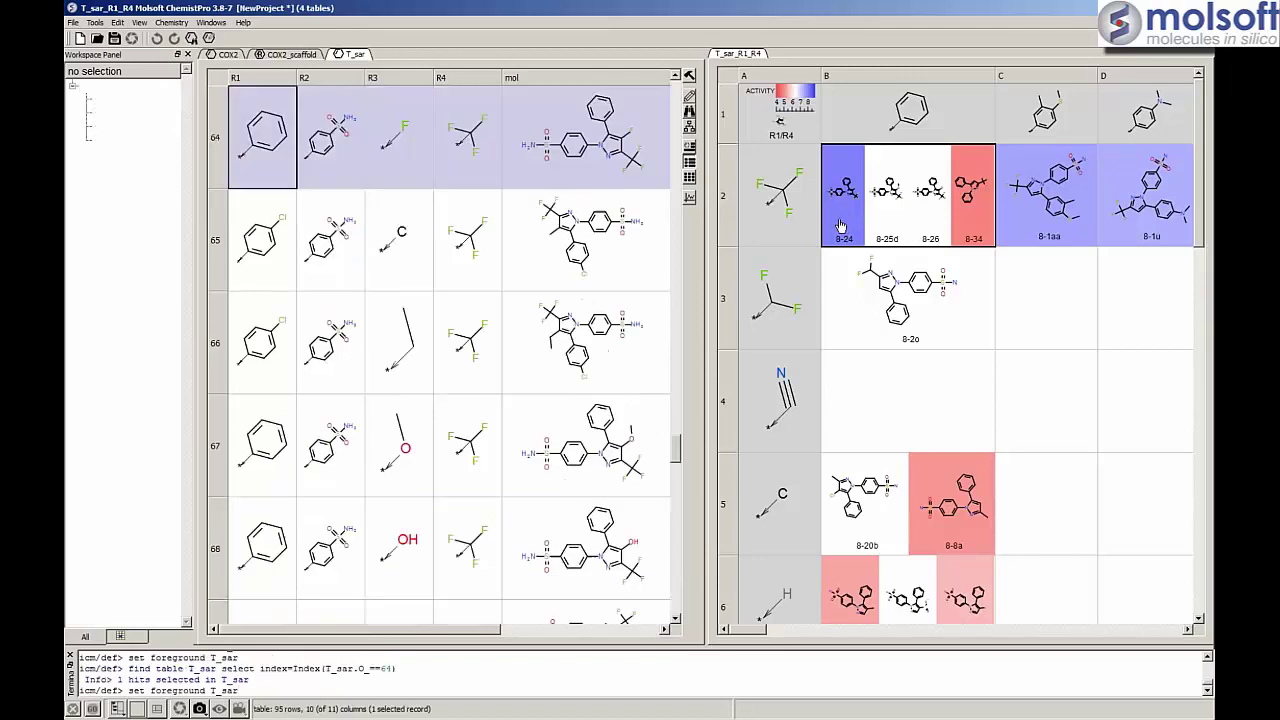
{"action": "left_click", "coordinate": [880, 222]}
{"action": "left_click", "coordinate": [922, 226]}
{"action": "left_click", "coordinate": [974, 220]}
{"action": "mouse_move", "coordinate": [752, 636]}
{"action": "left_mouse_down"}
{"action": "mouse_move", "coordinate": [855, 637]}
{"action": "mouse_move", "coordinate": [754, 637]}
{"action": "left_mouse_up"}
{"action": "scroll", "coordinate": [917, 494], "scroll_direction": "down", "scroll_amount": 2}
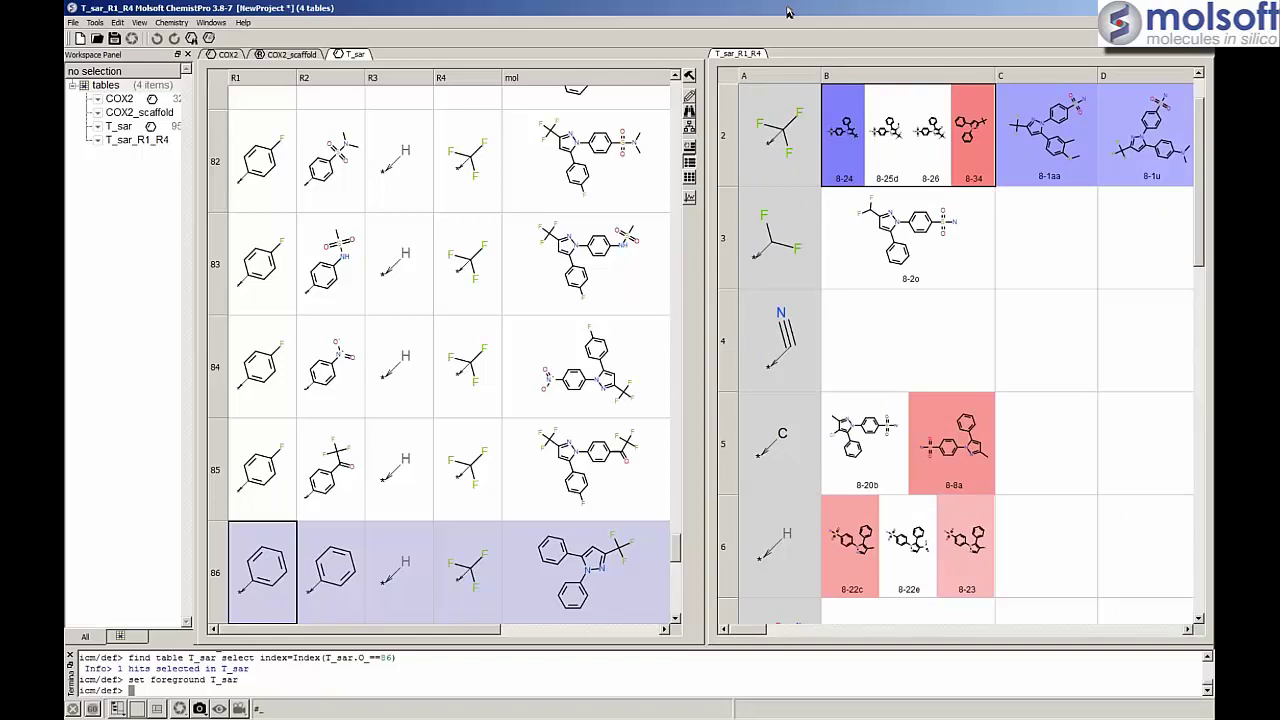
{"action": "double_click", "coordinate": [742, 56]}
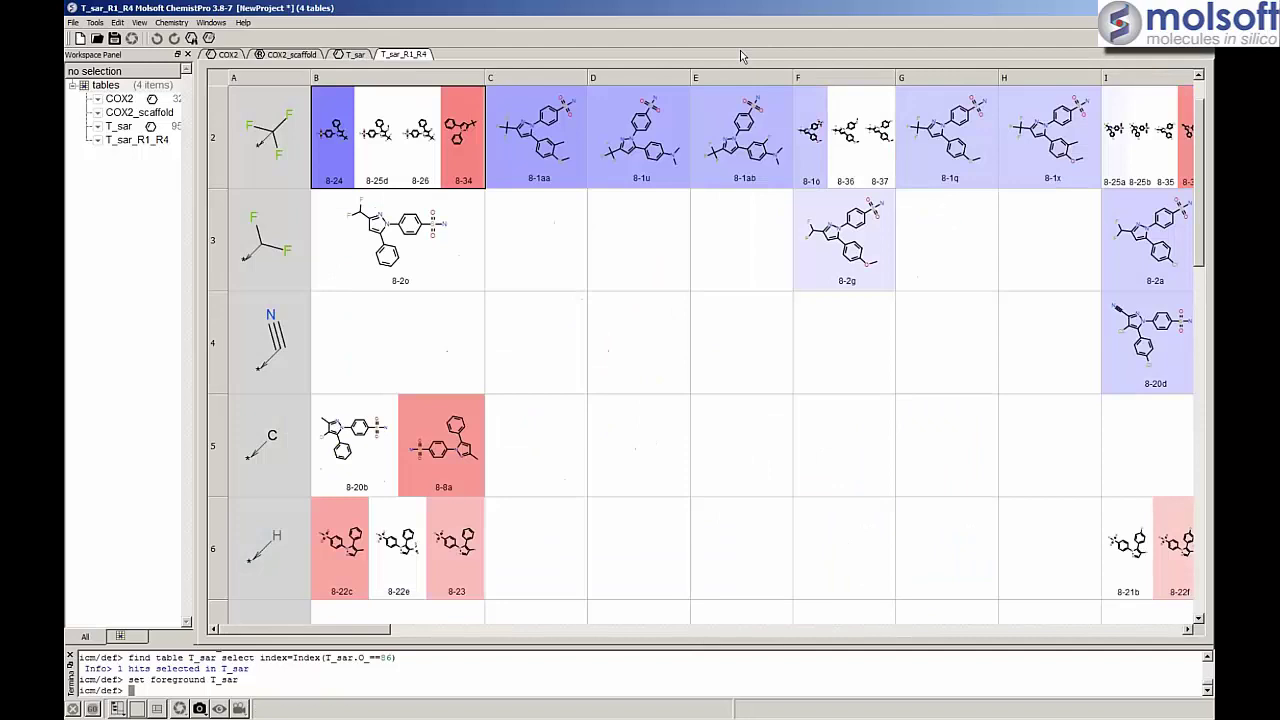
- Start a plot for the T_sar table with R1 on the X axis and R4 on the Y axis
{"action": "left_click", "coordinate": [356, 56]}
{"action": "left_click", "coordinate": [651, 566]}
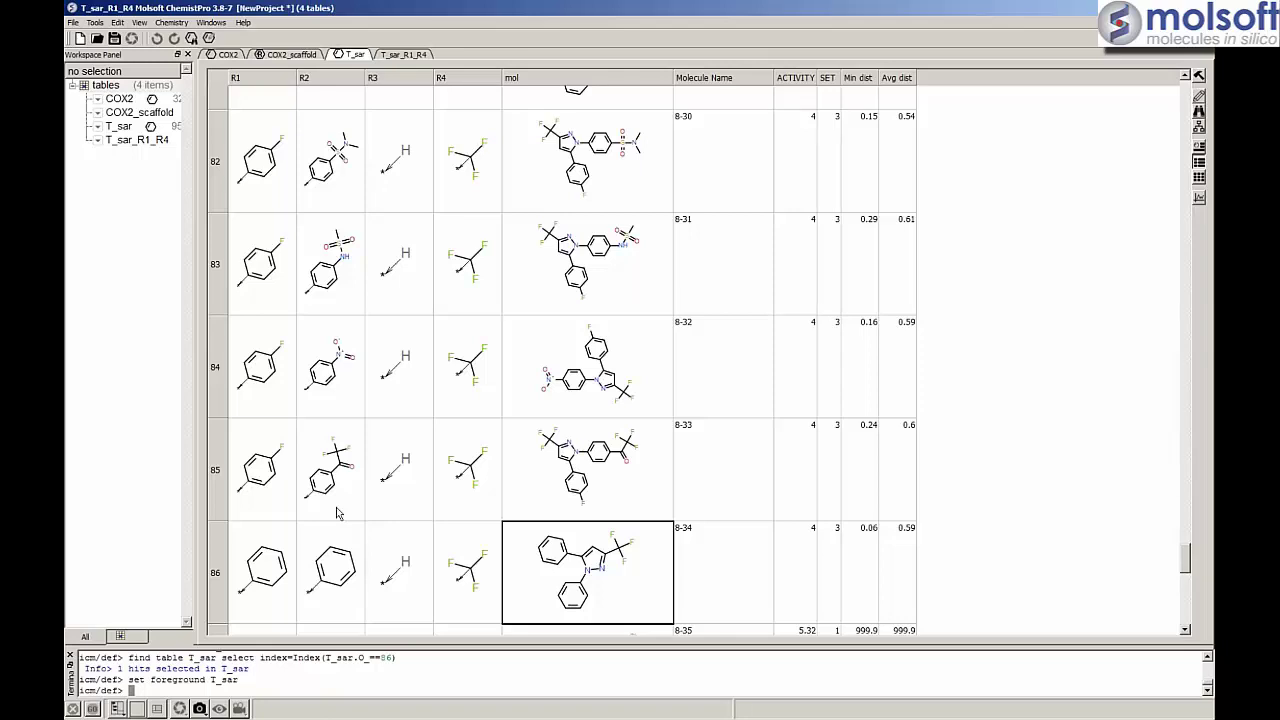
{"action": "scroll", "coordinate": [717, 461], "scroll_direction": "up", "scroll_amount": 4}
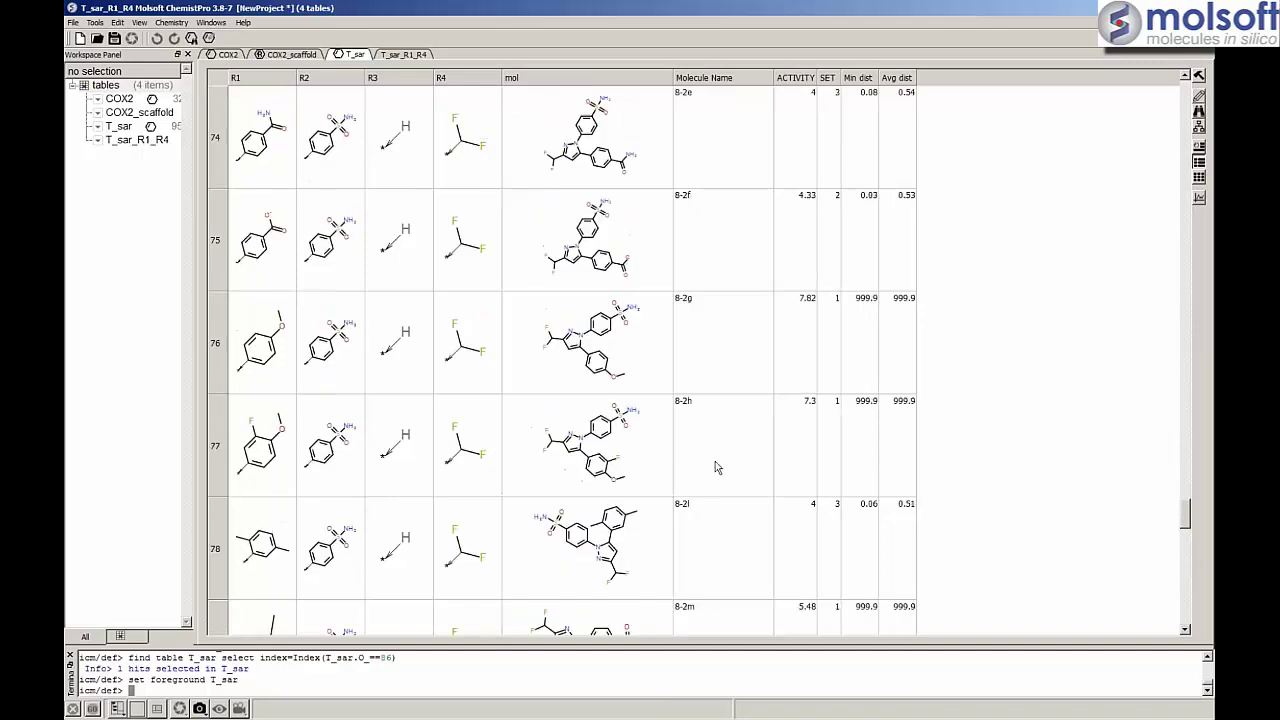
{"action": "scroll", "coordinate": [686, 458], "scroll_direction": "up", "scroll_amount": 1}
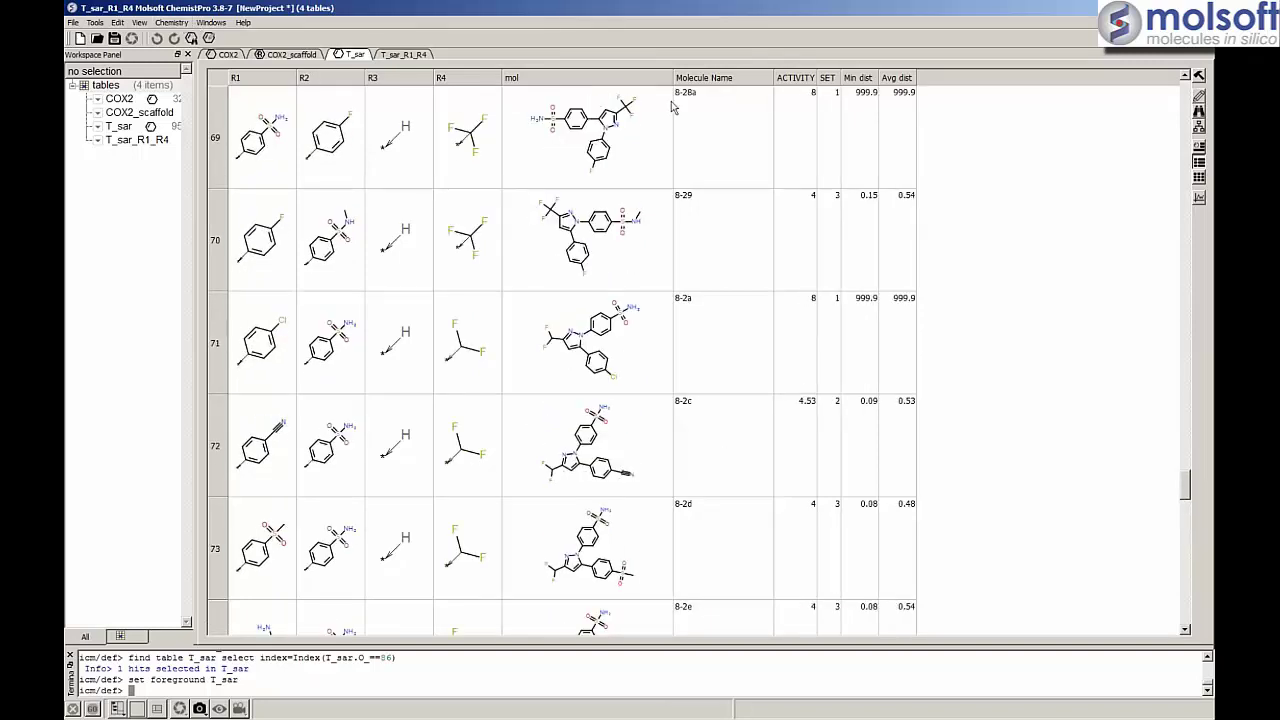
{"action": "left_click", "coordinate": [1200, 200]}
{"action": "left_click_drag", "start_coordinate": [646, 97], "coordinate": [630, 70]}
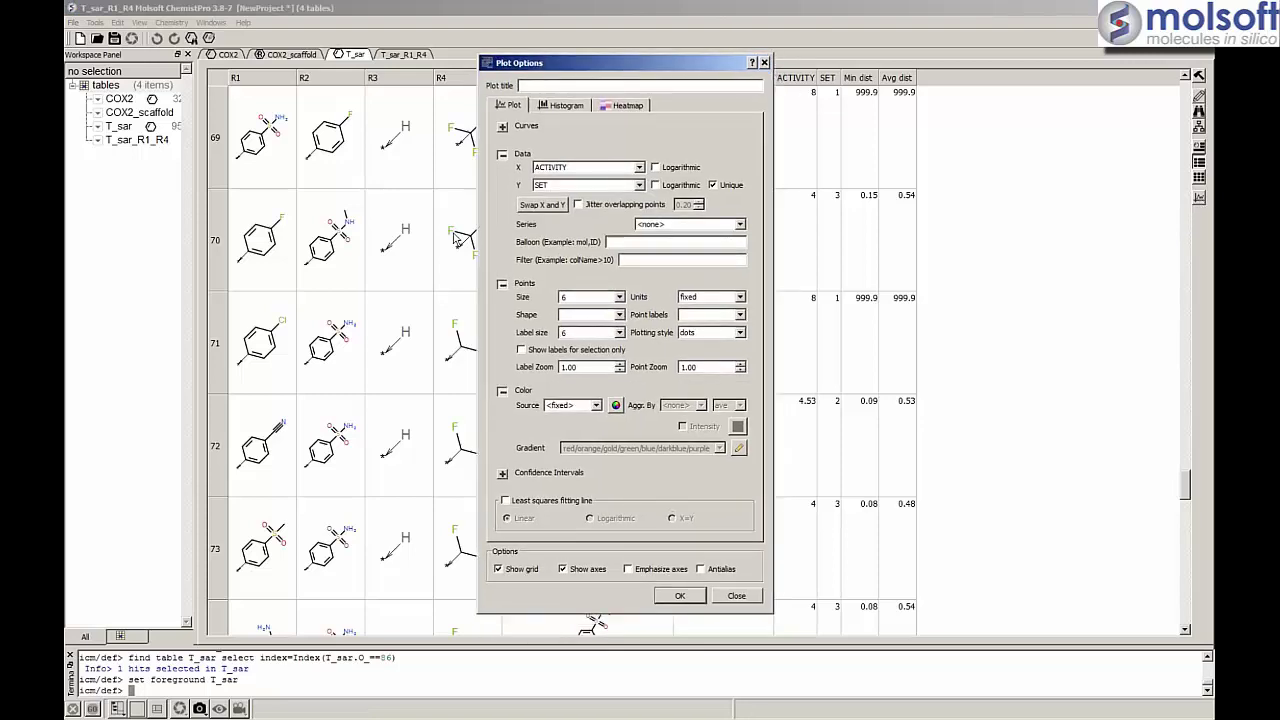
{"action": "left_click", "coordinate": [639, 167]}
{"action": "left_click", "coordinate": [577, 181]}
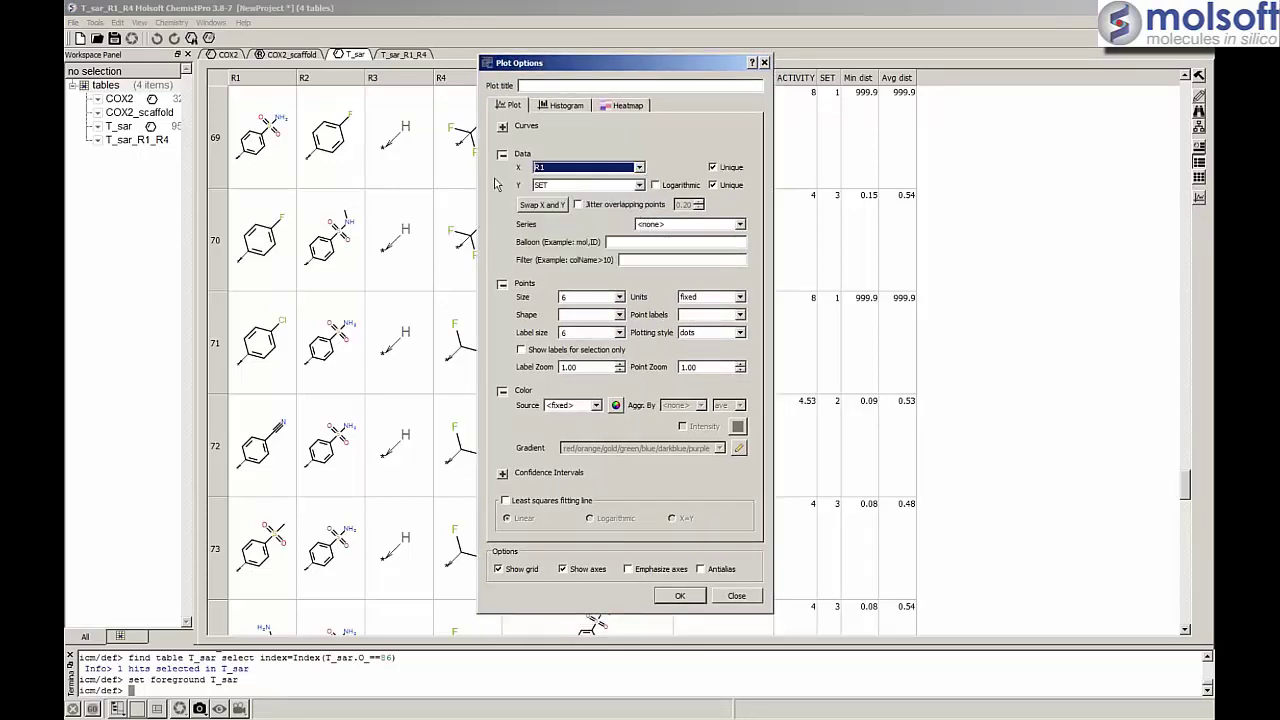
{"action": "left_click", "coordinate": [639, 185]}
{"action": "left_click", "coordinate": [585, 226]}
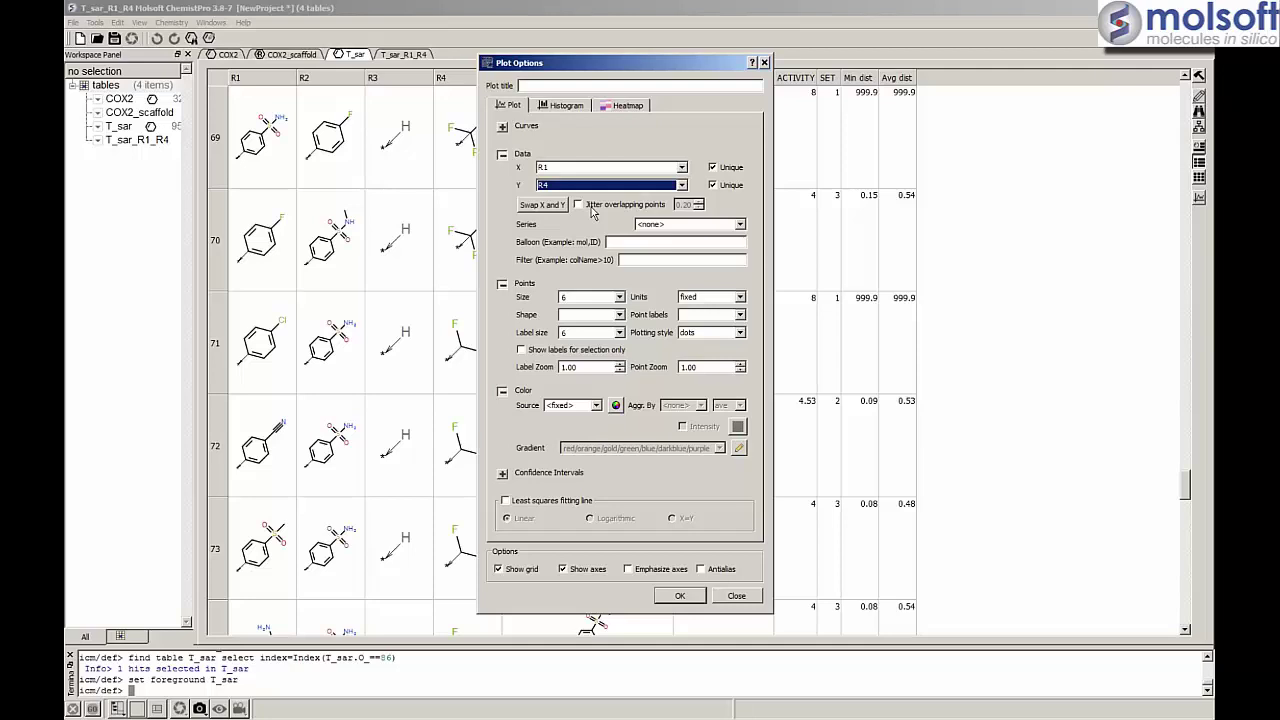
- Enable jitter for overlapping points, colour the points by ACTIVITY, and create the plot
{"action": "left_click", "coordinate": [578, 205]}
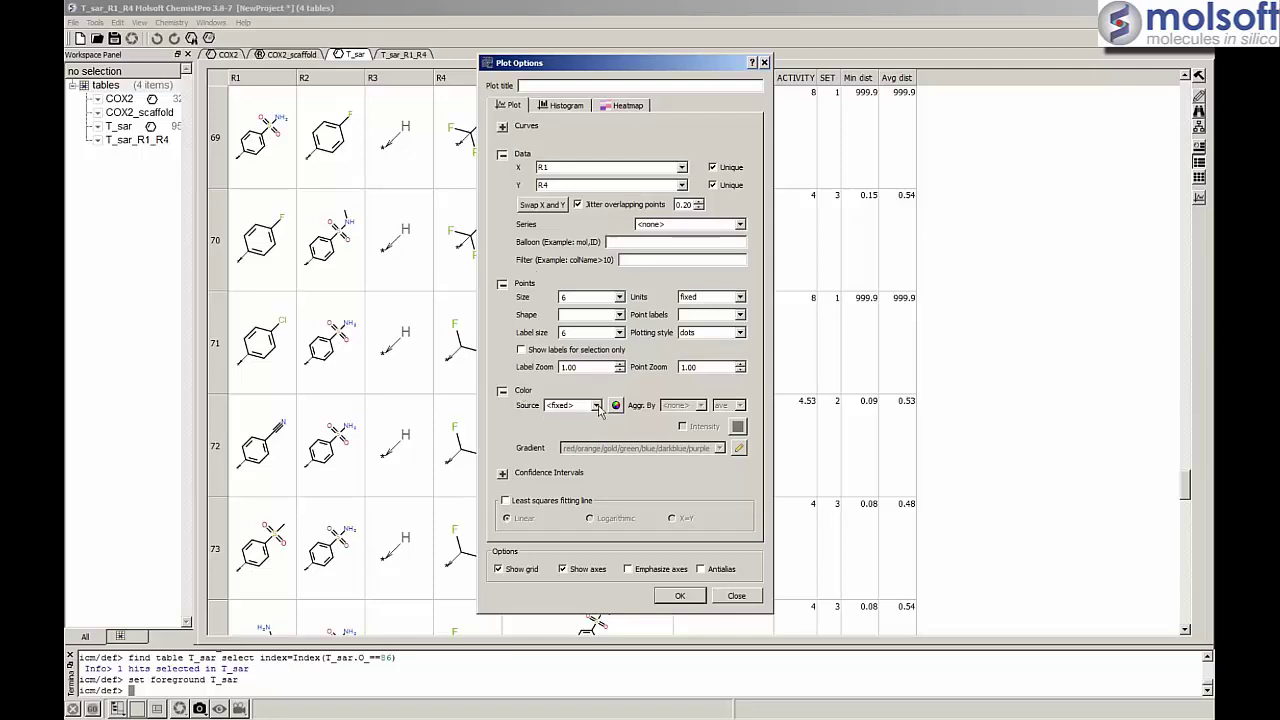
{"action": "left_click", "coordinate": [597, 405]}
{"action": "left_click", "coordinate": [578, 443]}
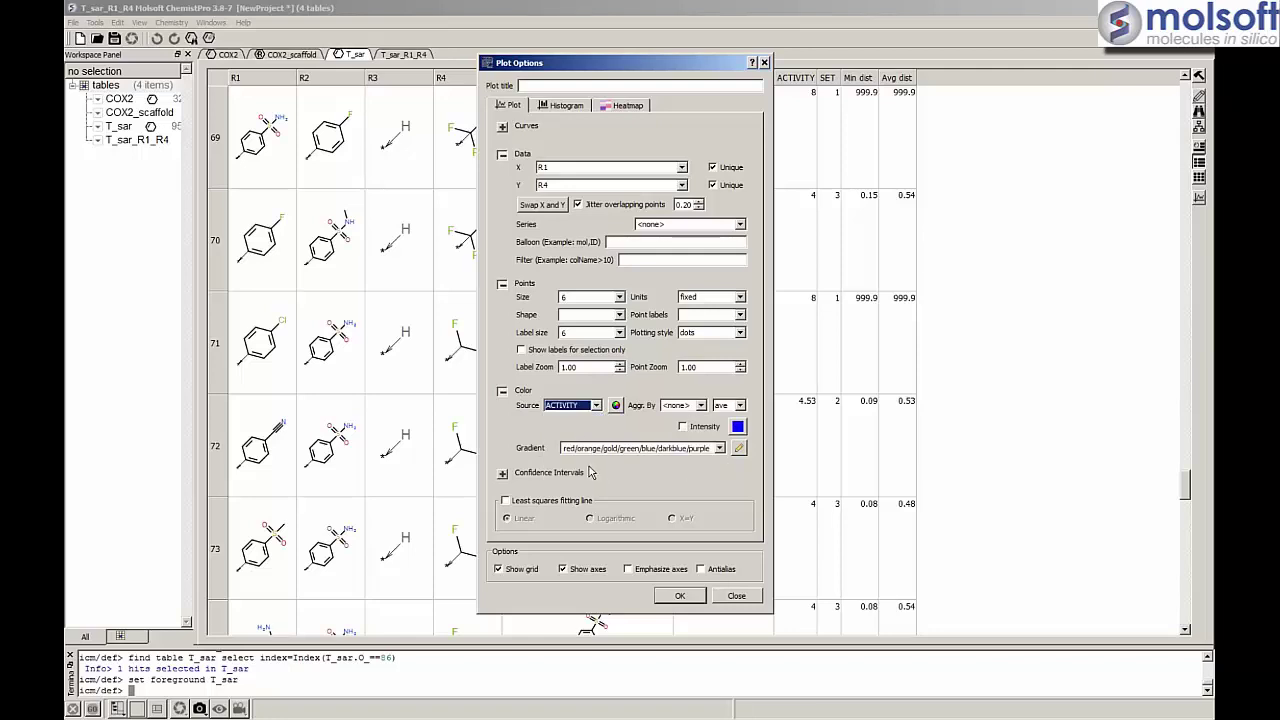
{"action": "left_click", "coordinate": [680, 596]}
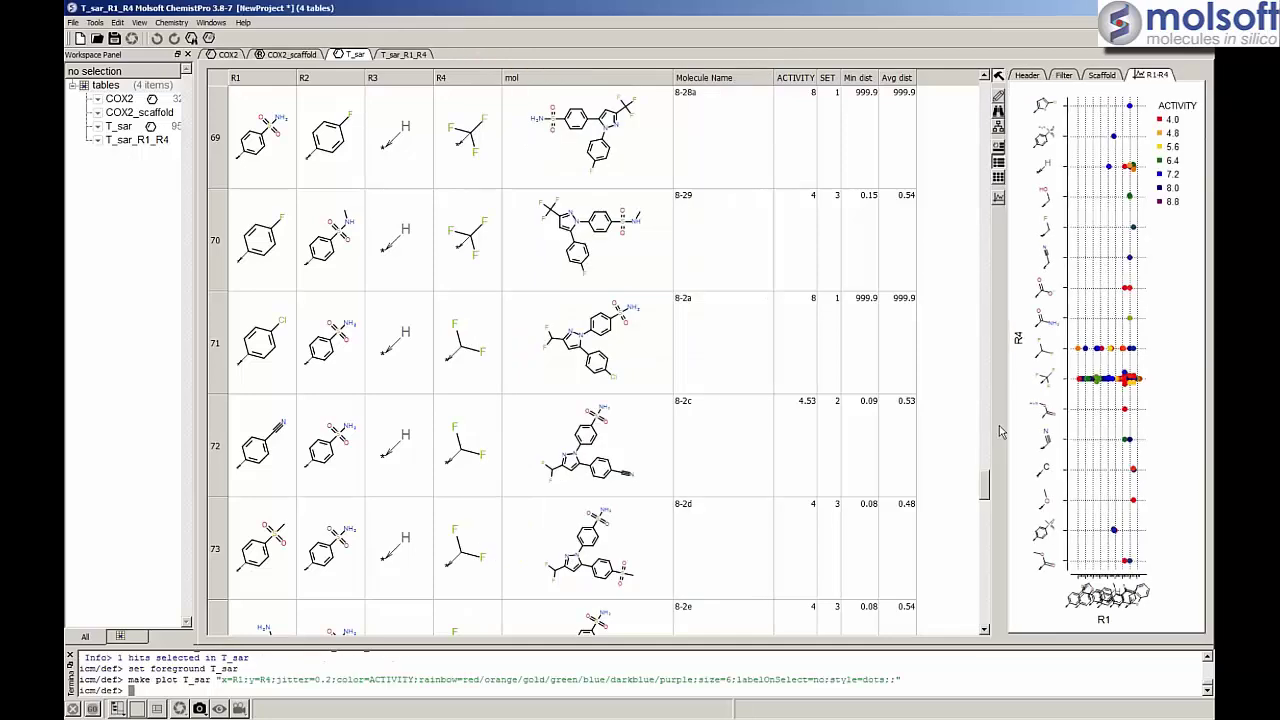
- Enlarge the R1 versus R4 plot and examine how its points correspond to rows in T_sar, including rows 69 to 71
{"action": "left_click_drag", "start_coordinate": [1007, 421], "coordinate": [692, 386]}
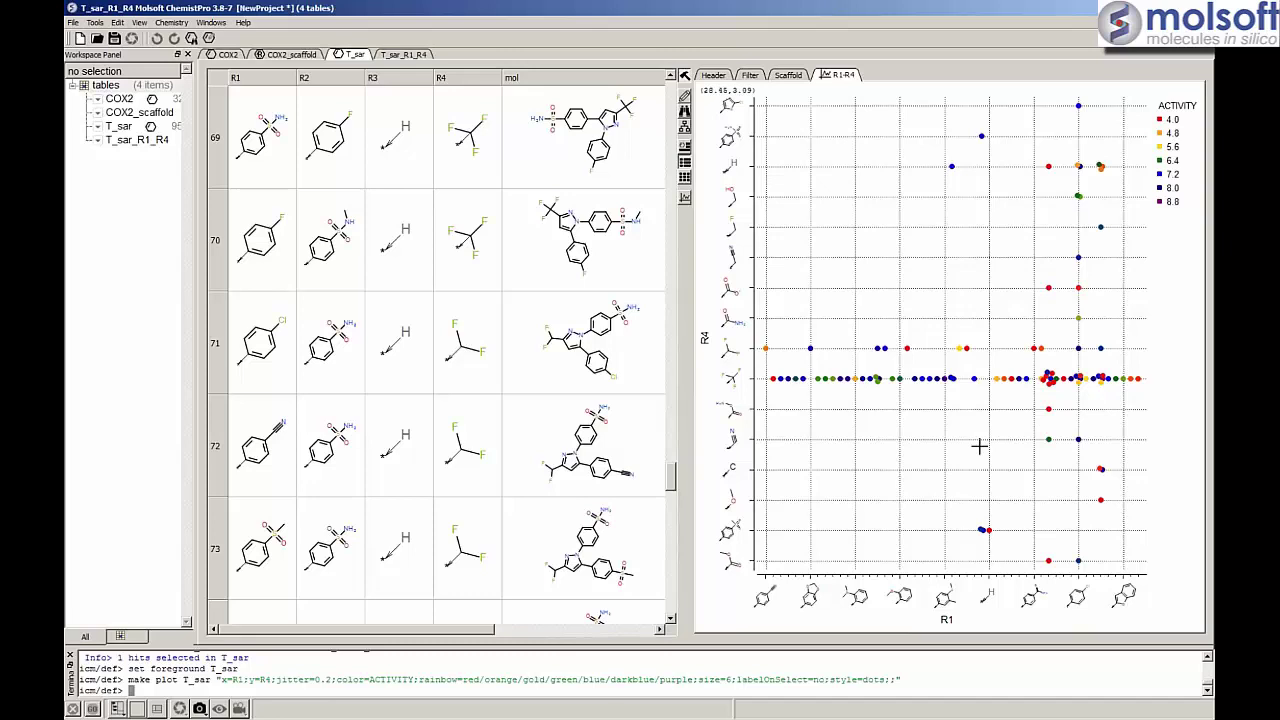
{"action": "left_click", "coordinate": [950, 165]}
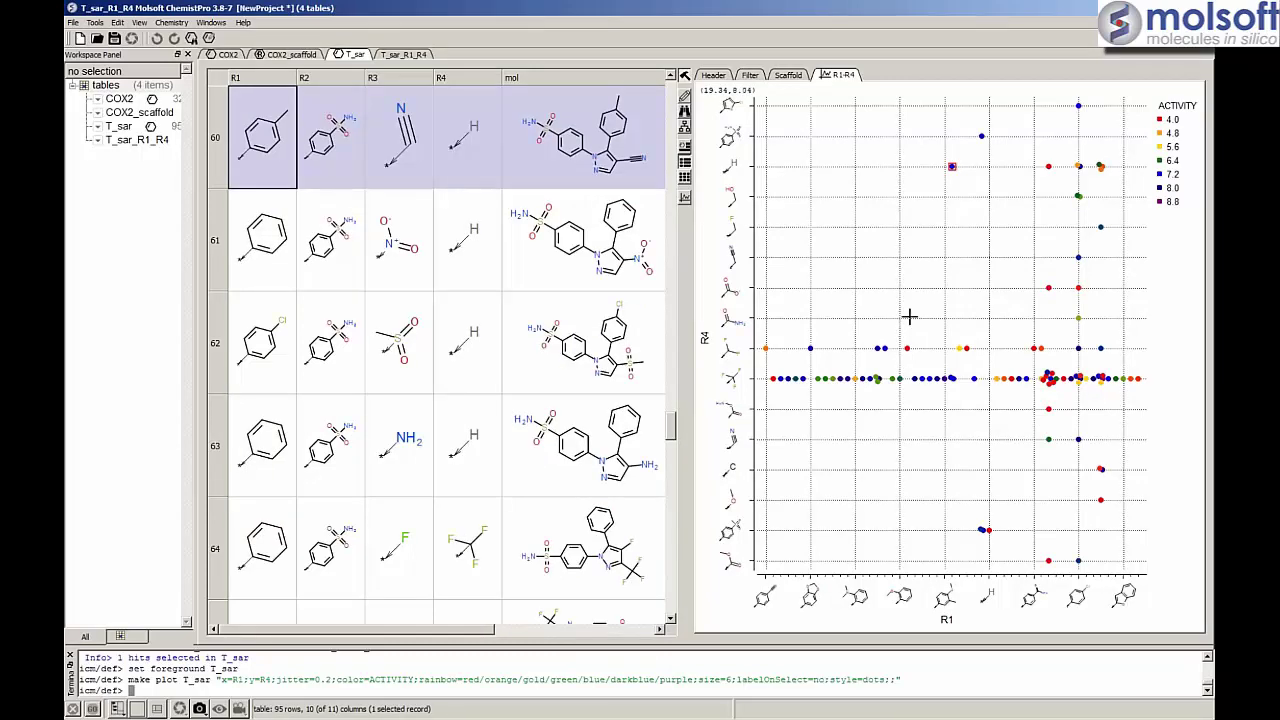
{"action": "left_click", "coordinate": [906, 348]}
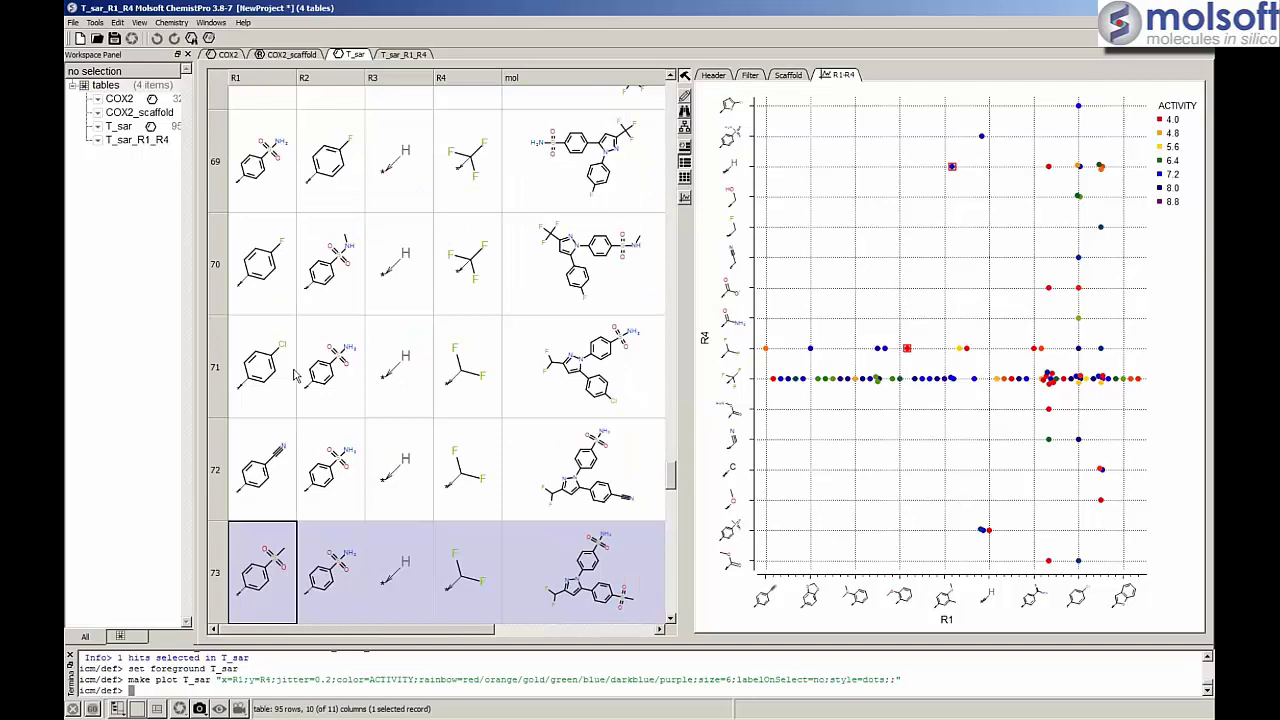
{"action": "left_click", "coordinate": [1078, 348]}
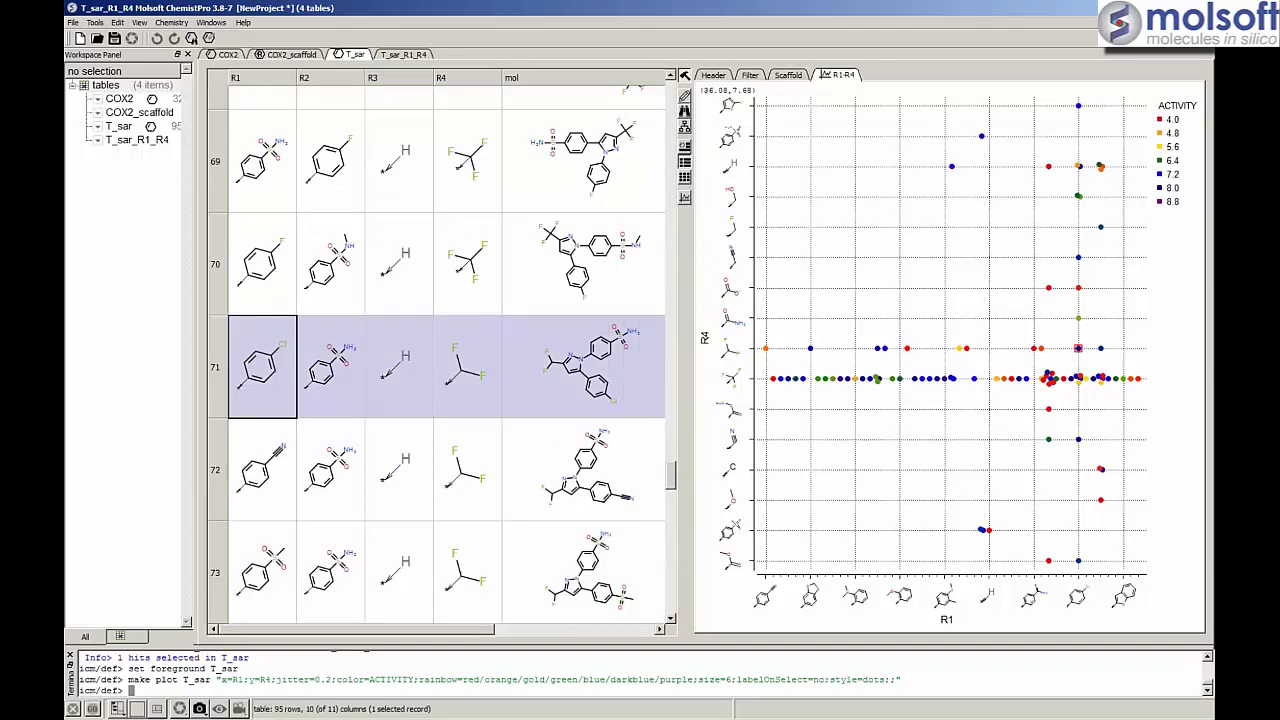
{"action": "left_click", "coordinate": [237, 170]}
{"action": "left_click", "coordinate": [222, 372], "text": "shift"}
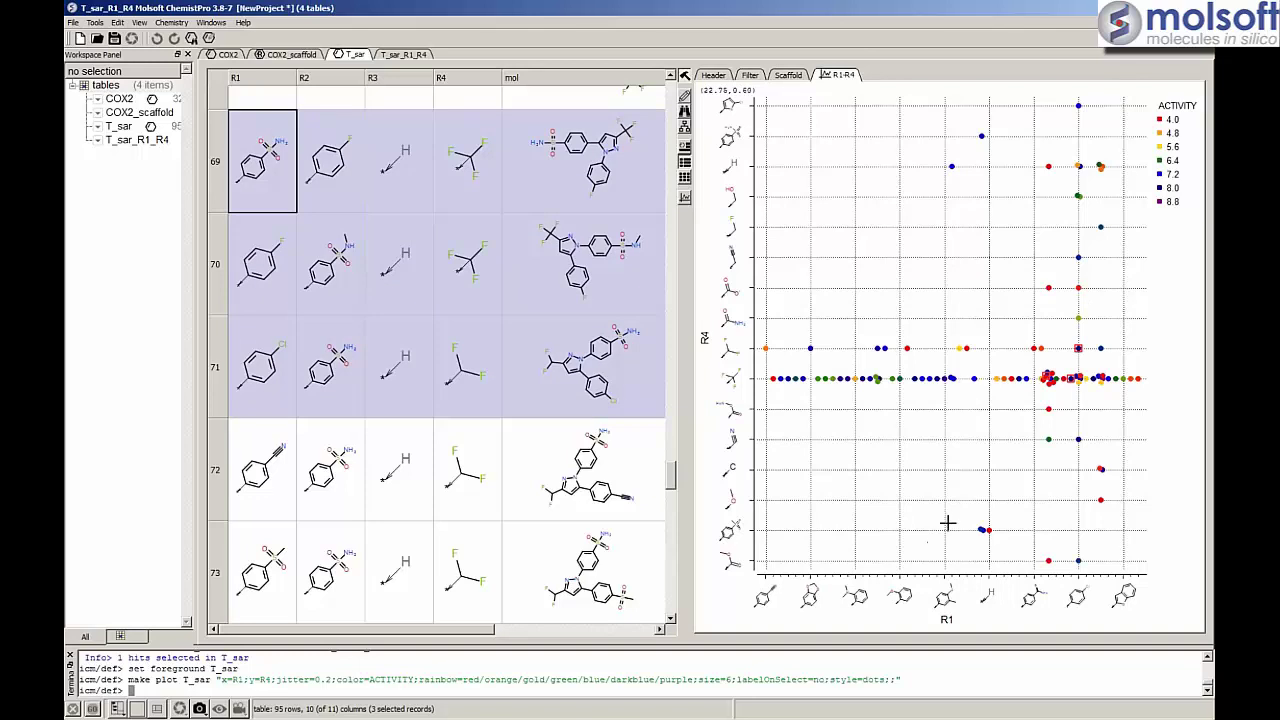
{"action": "left_click", "coordinate": [938, 317]}
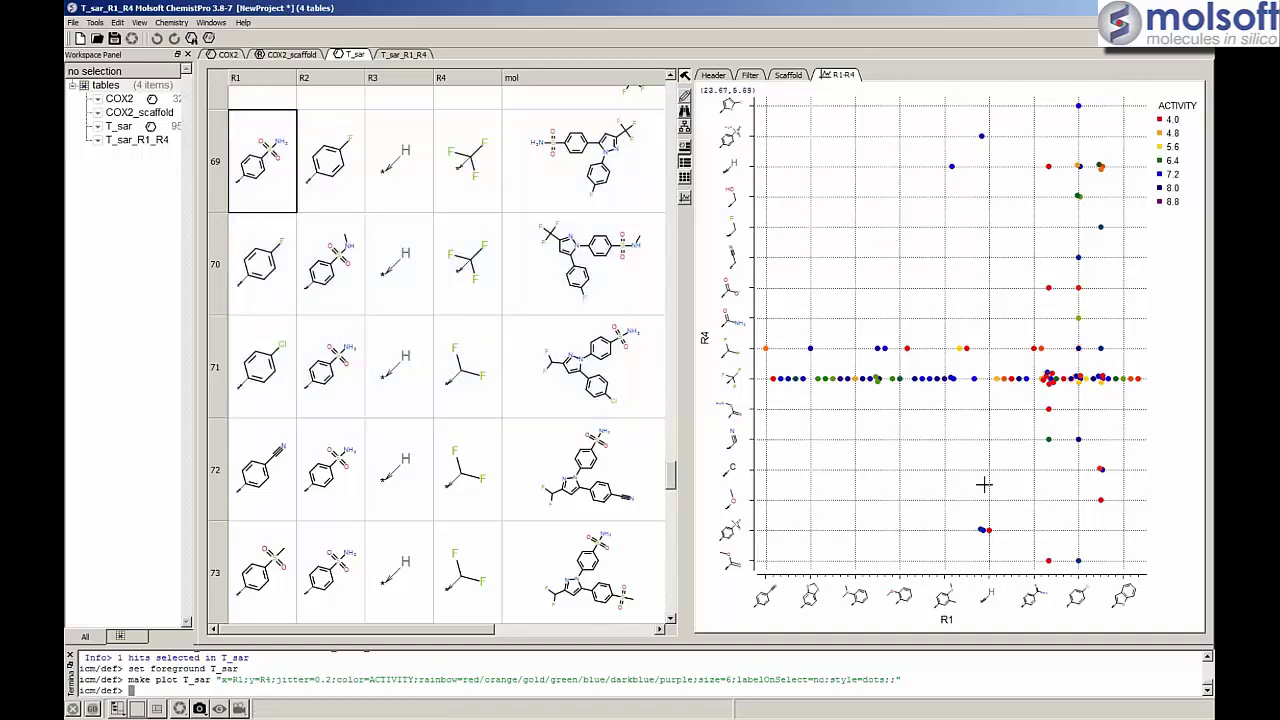
- Label the points of the R1 versus R4 plot with mol, showing labels for the selection only
{"action": "right_click", "coordinate": [879, 229]}
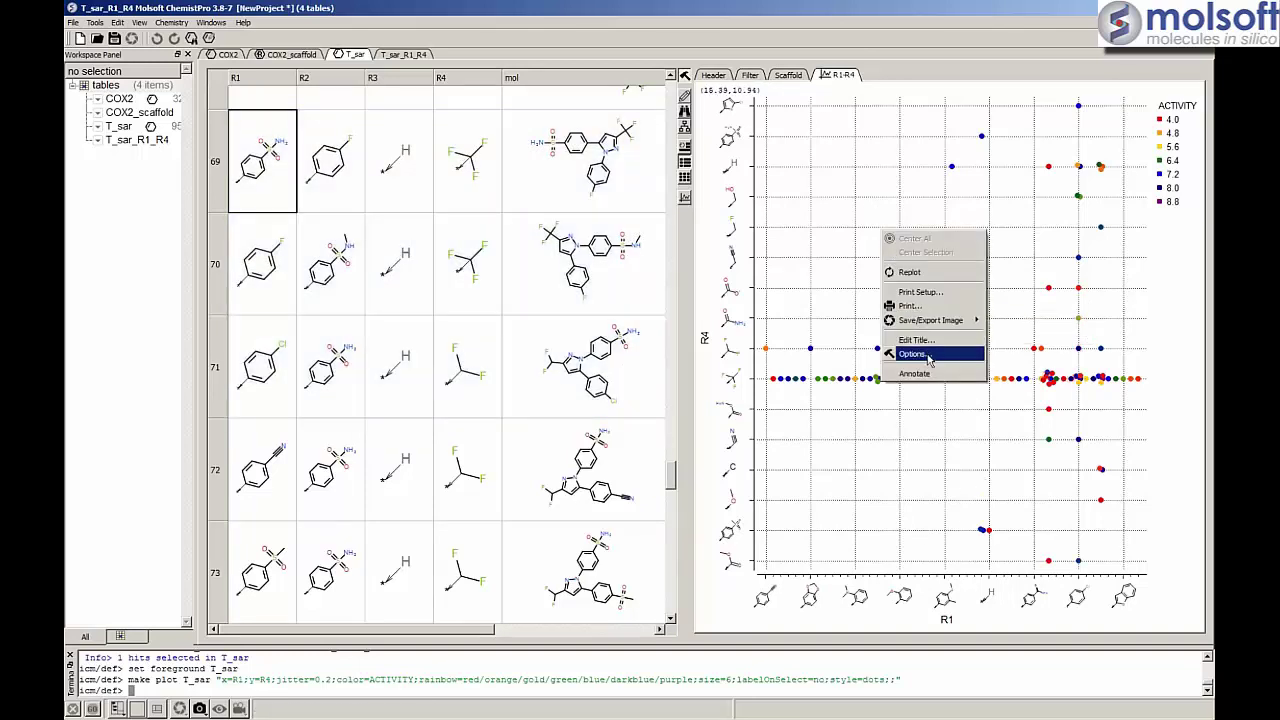
{"action": "left_click", "coordinate": [912, 354]}
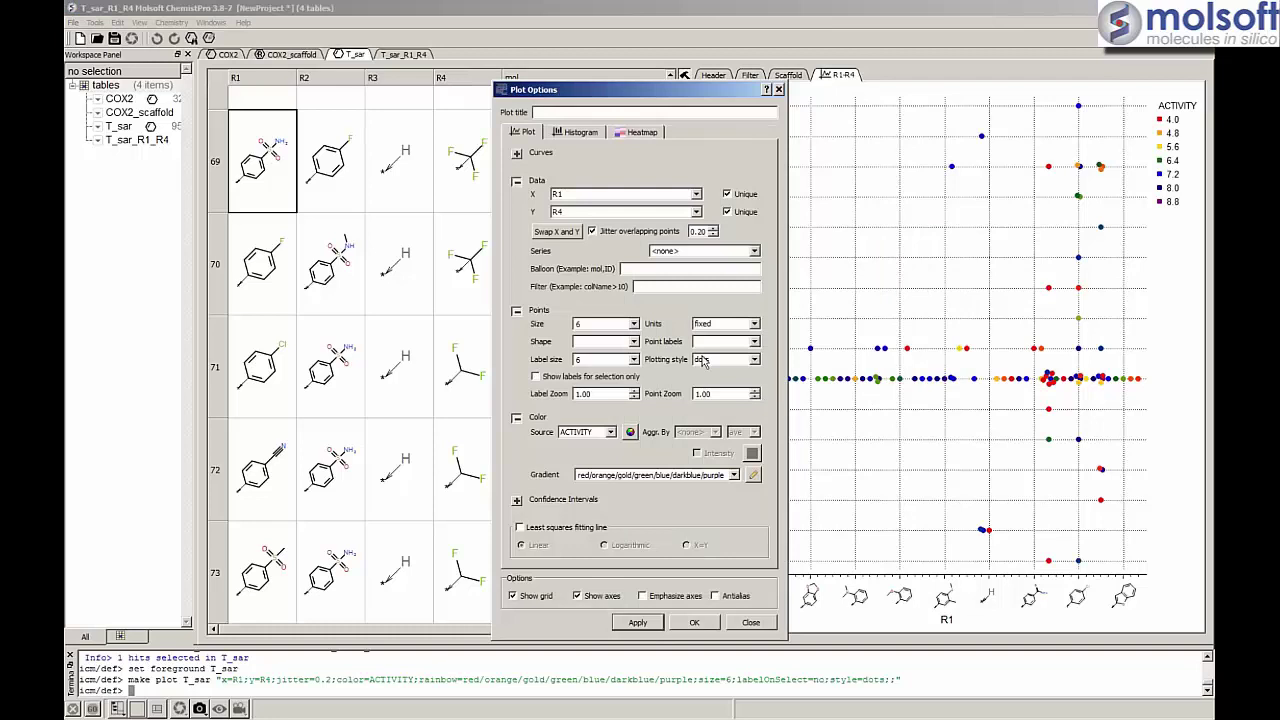
{"action": "left_click", "coordinate": [753, 343]}
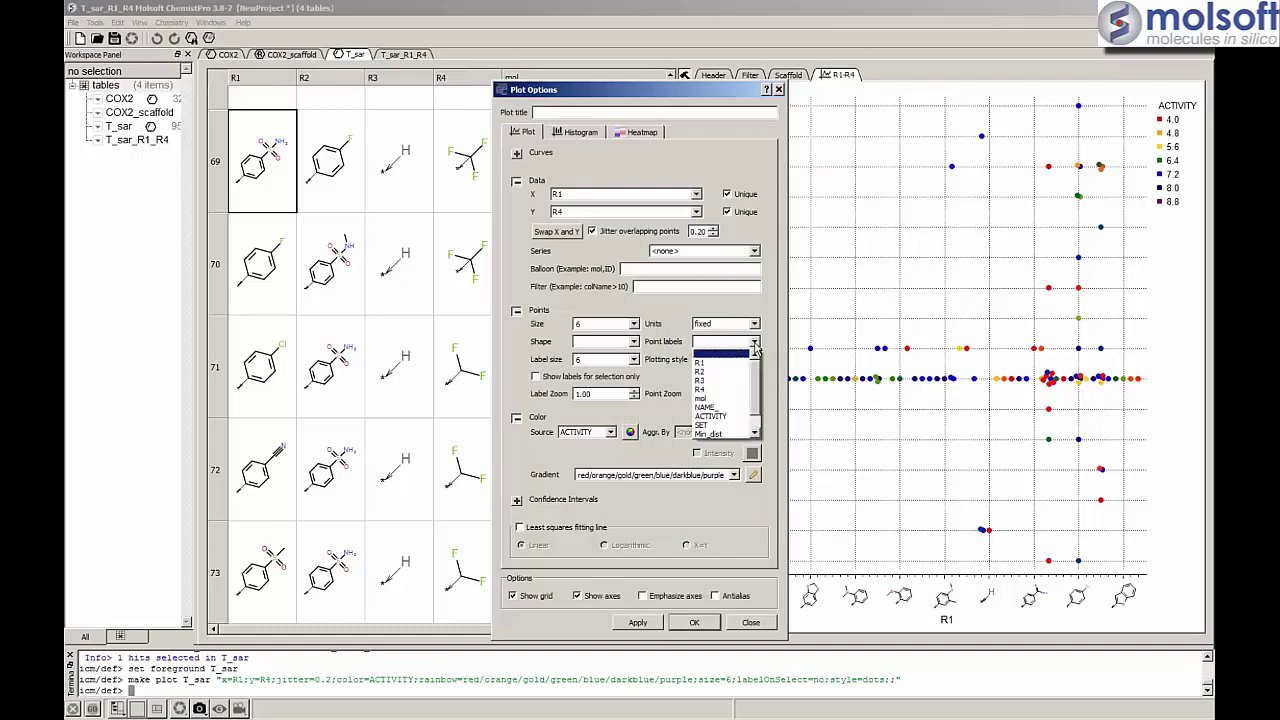
{"action": "left_click", "coordinate": [738, 399]}
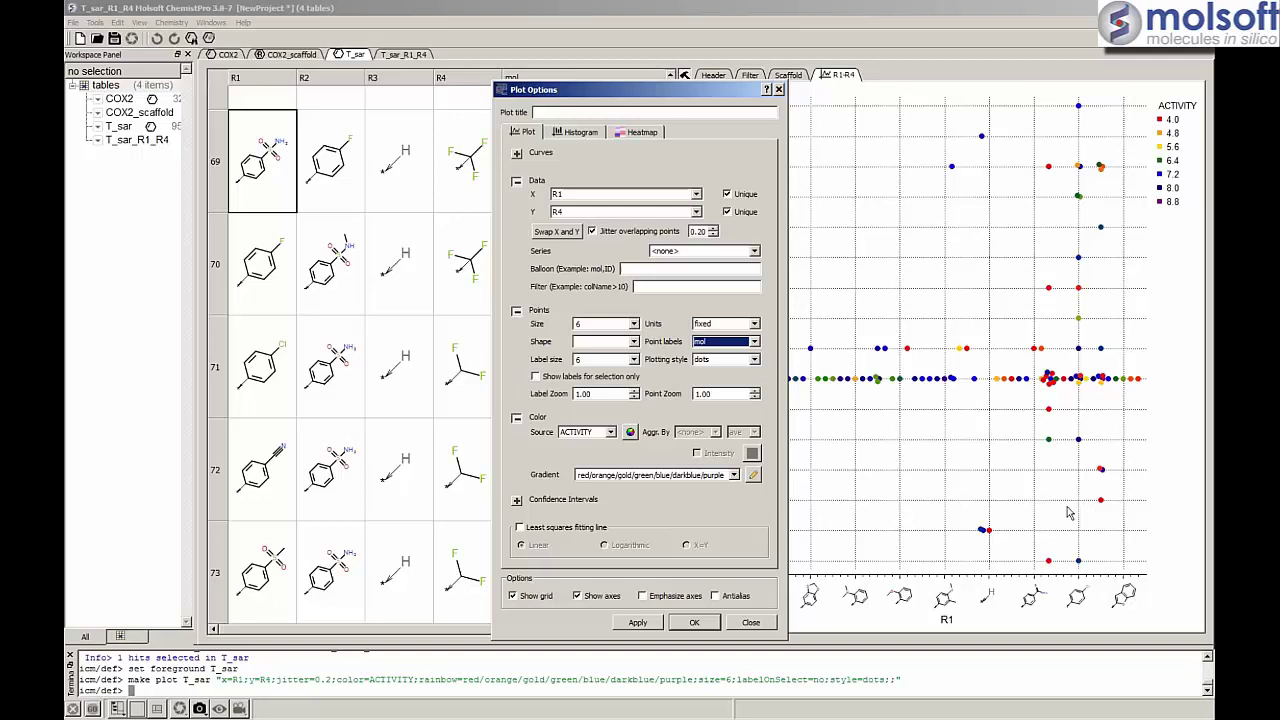
{"action": "left_click", "coordinate": [545, 380]}
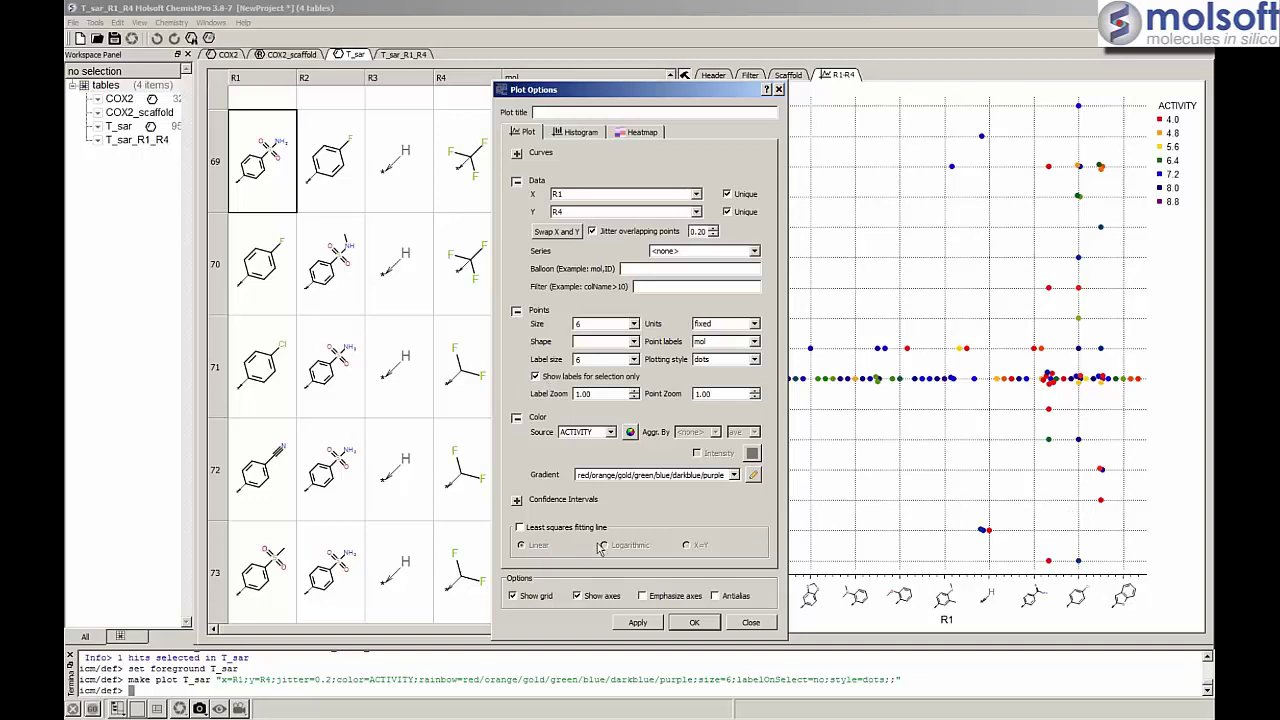
{"action": "left_click", "coordinate": [697, 623]}
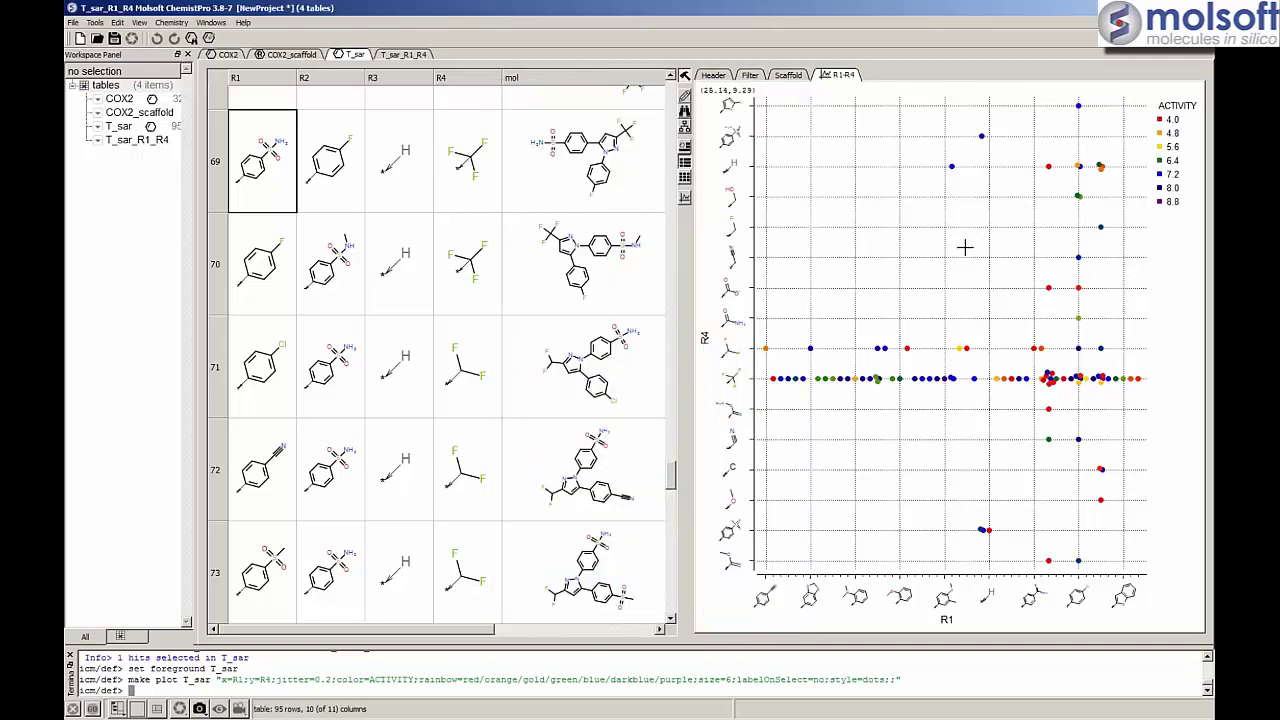
- Show the structure label of the plot point for row 60, move it off the point and enlarge it
{"action": "left_click", "coordinate": [968, 190]}
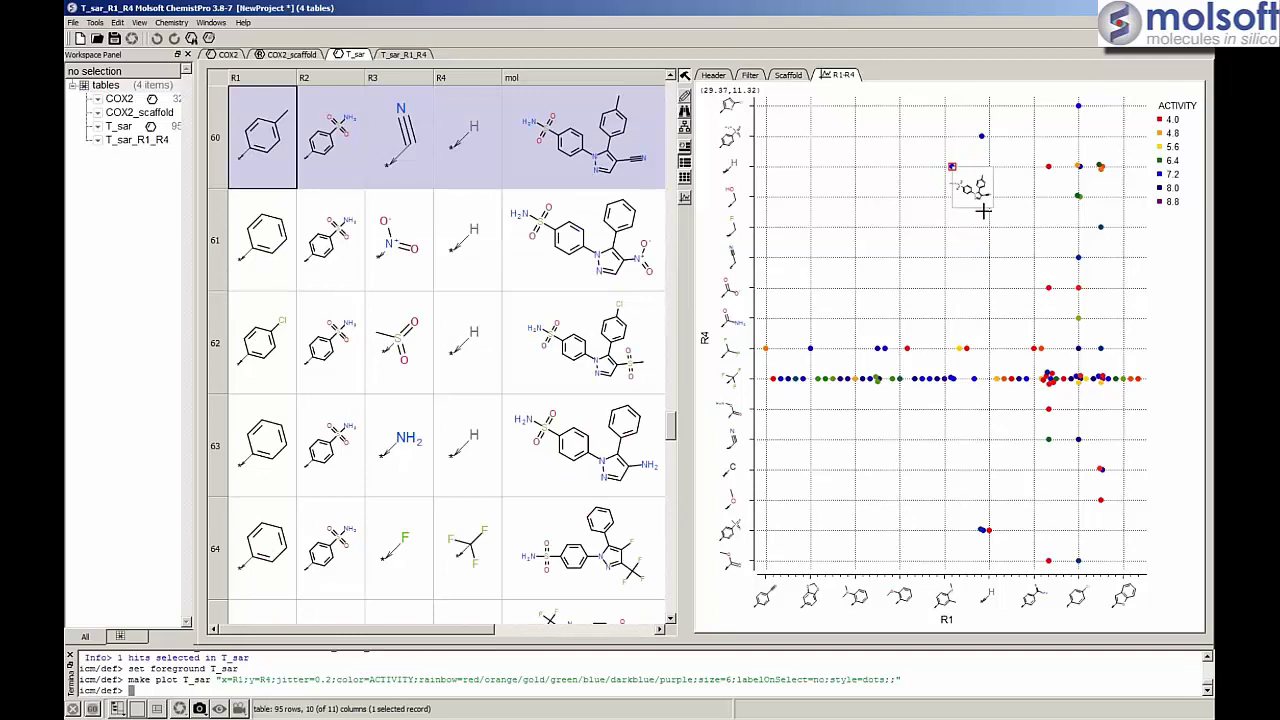
{"action": "left_click_drag", "start_coordinate": [972, 186], "coordinate": [914, 205]}
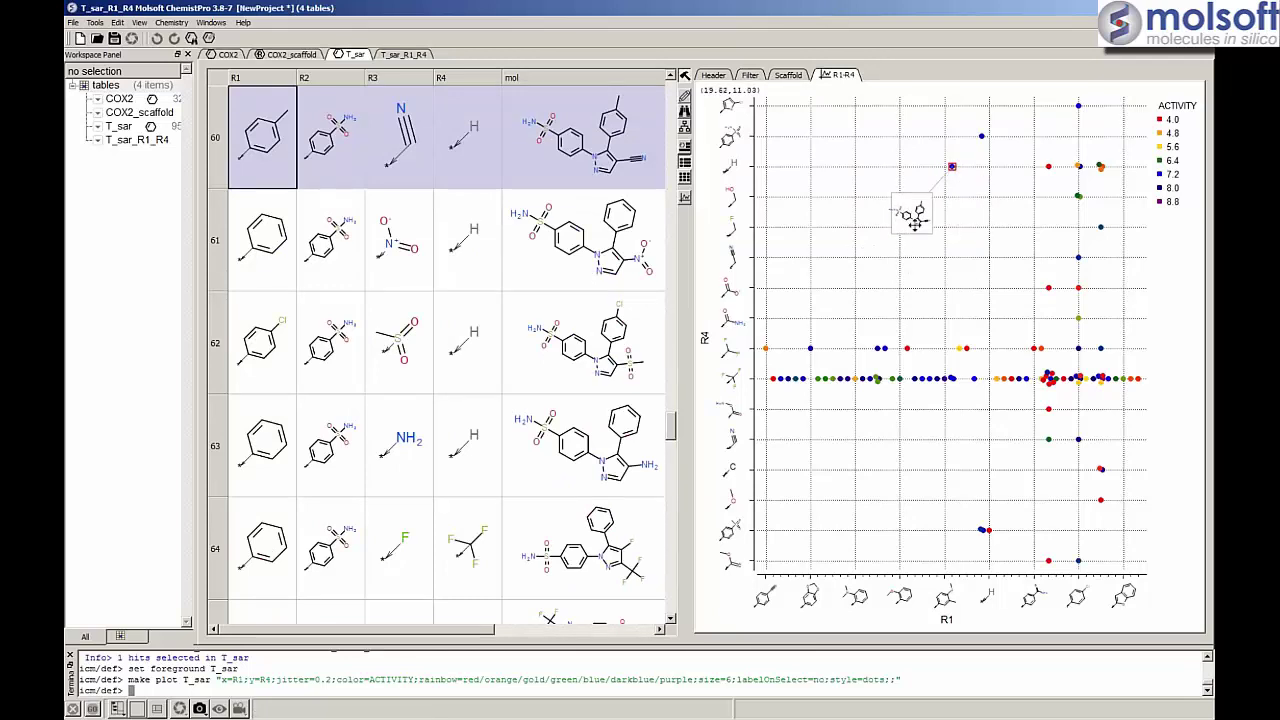
{"action": "mouse_move", "coordinate": [936, 216]}
{"action": "left_mouse_down"}
{"action": "mouse_move", "coordinate": [966, 216]}
{"action": "mouse_move", "coordinate": [895, 212]}
{"action": "mouse_move", "coordinate": [918, 217]}
{"action": "left_mouse_up"}
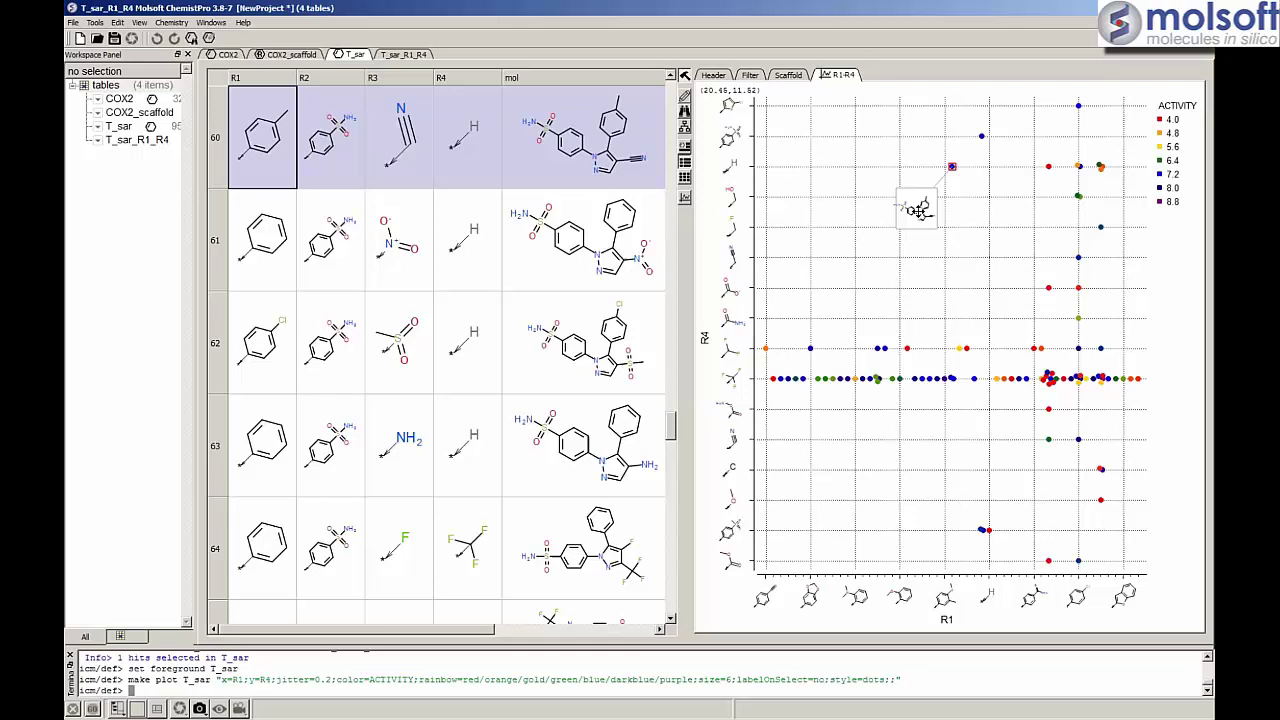
{"action": "scroll", "coordinate": [917, 210], "scroll_direction": "up", "scroll_amount": 5}
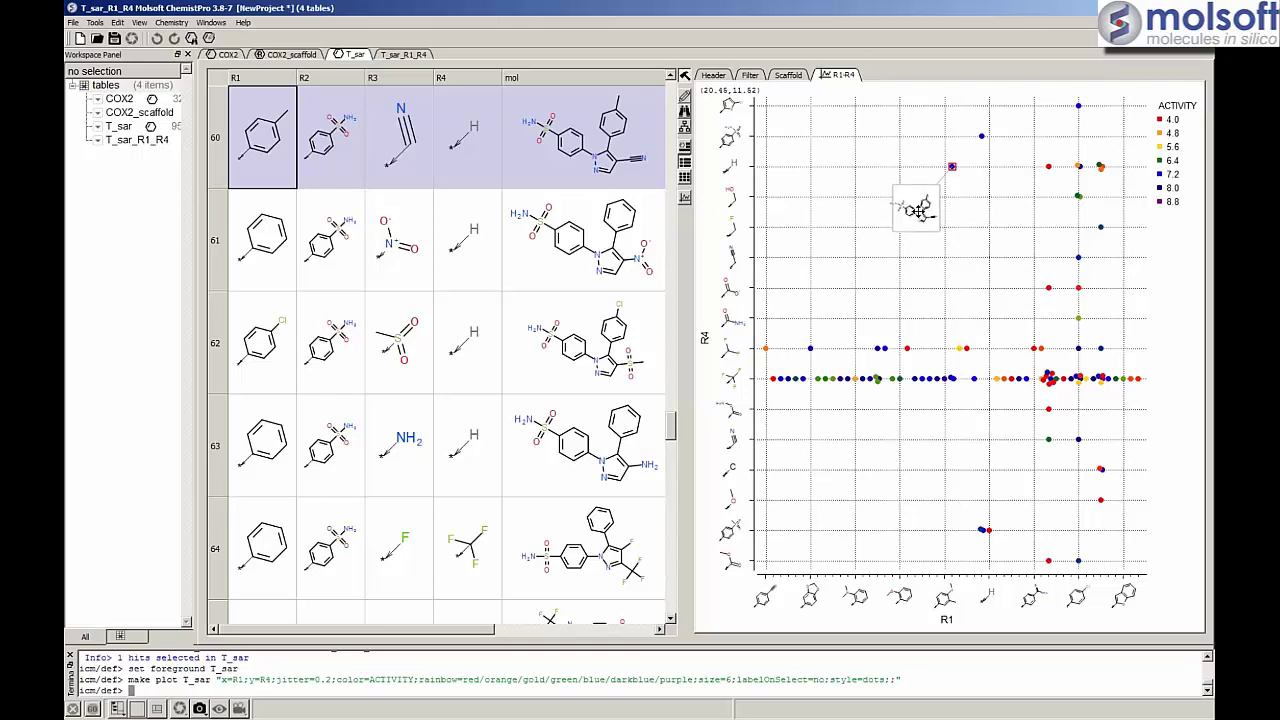
{"action": "mouse_move", "coordinate": [917, 211]}
{"action": "left_mouse_down"}
{"action": "mouse_move", "coordinate": [877, 216]}
{"action": "mouse_move", "coordinate": [897, 222]}
{"action": "left_mouse_up"}
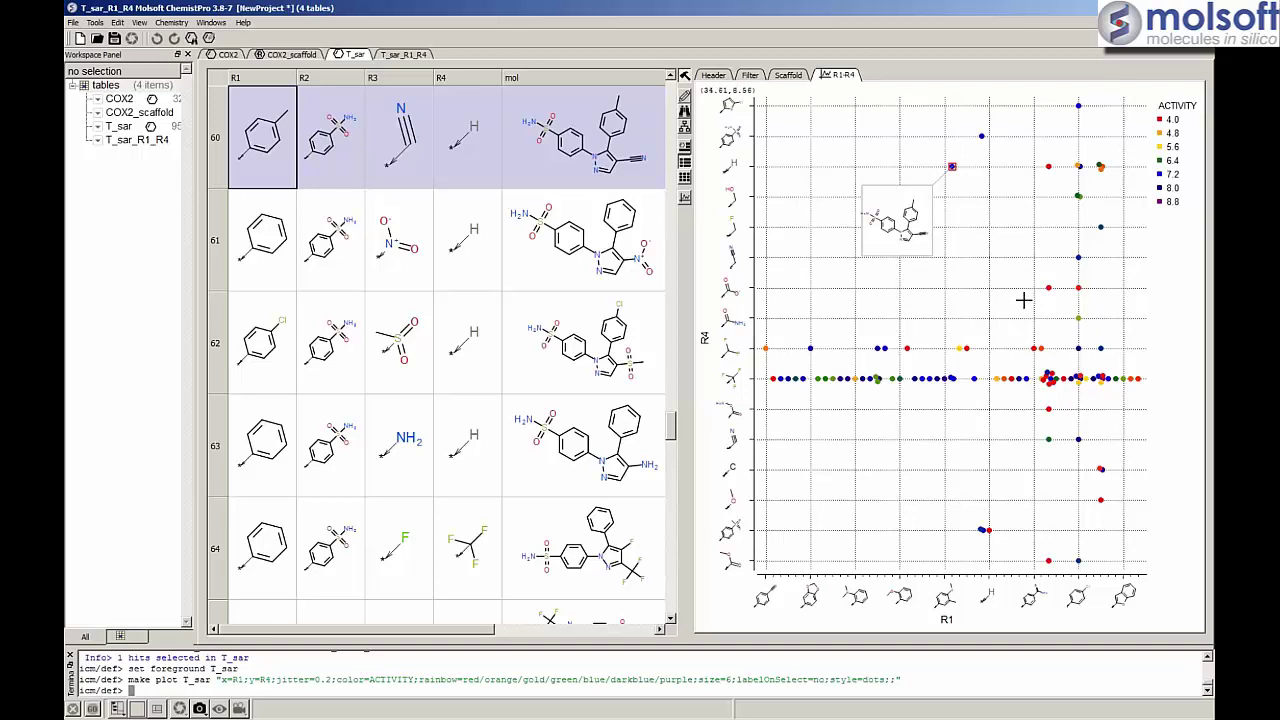
- Add the plot points for rows 5 and 7 to the selection and arrange their structure labels beside them
{"action": "left_click_drag", "start_coordinate": [1031, 272], "coordinate": [1076, 316]}
{"action": "left_click_drag", "start_coordinate": [995, 308], "coordinate": [994, 301]}
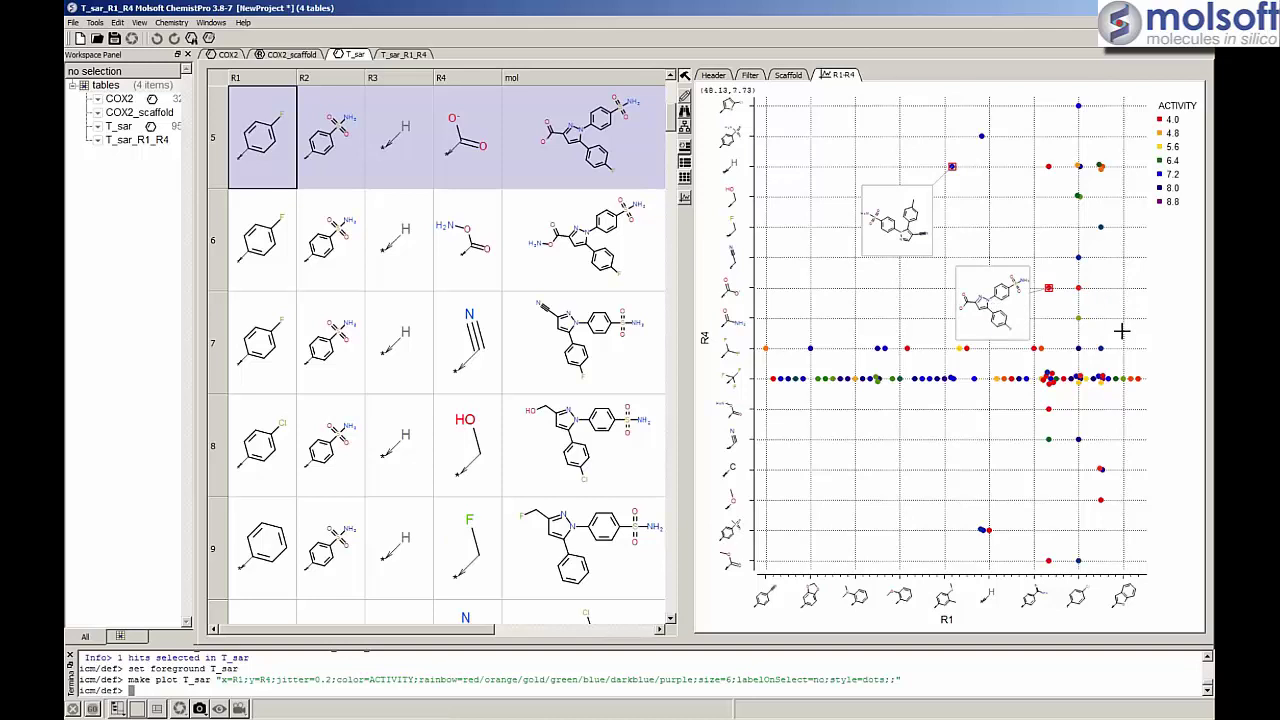
{"action": "left_click", "coordinate": [1049, 441]}
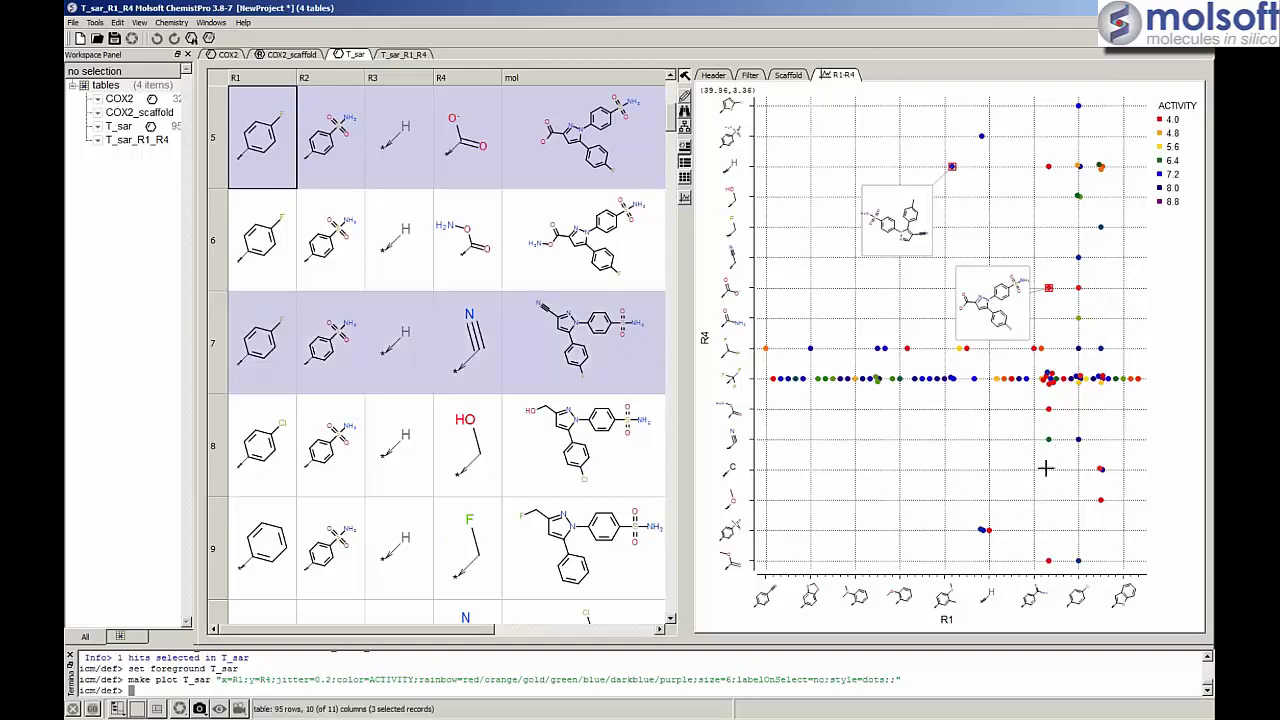
{"action": "left_click_drag", "start_coordinate": [953, 462], "coordinate": [959, 451]}
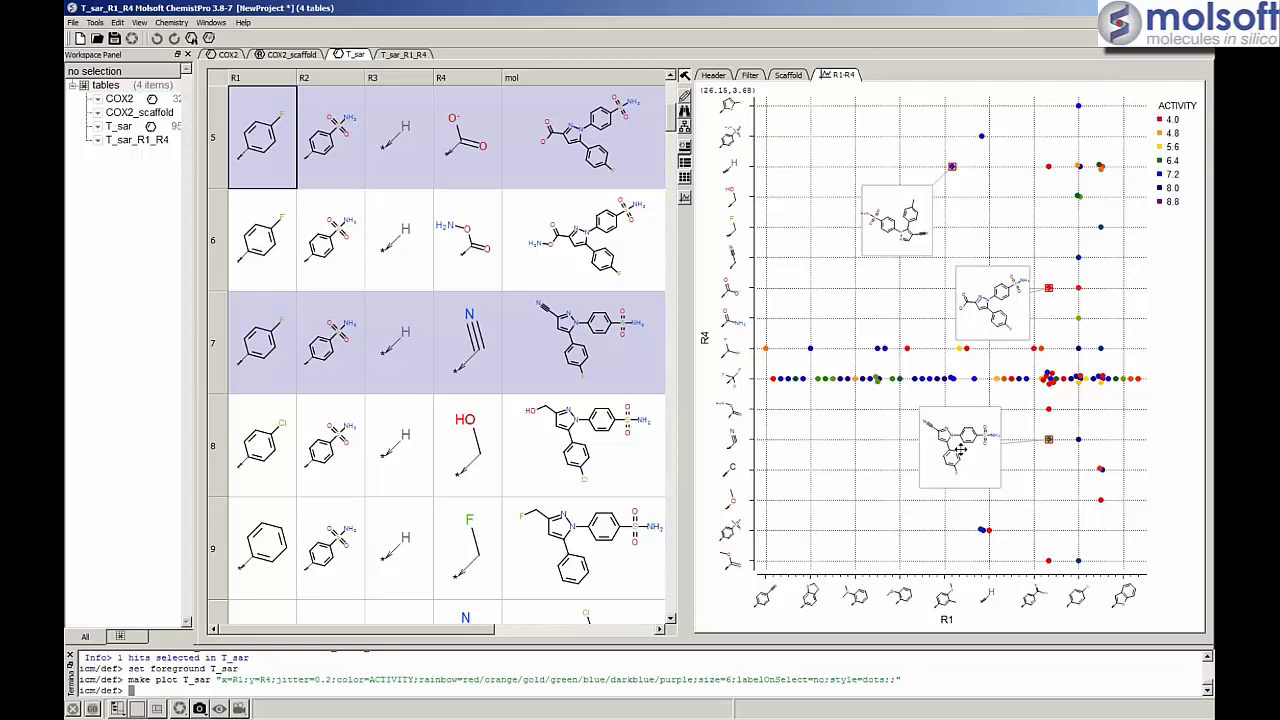
- Clear the selected plot points, bring back the structure label of the row 60 point, and deselect it
{"action": "left_click", "coordinate": [903, 305]}
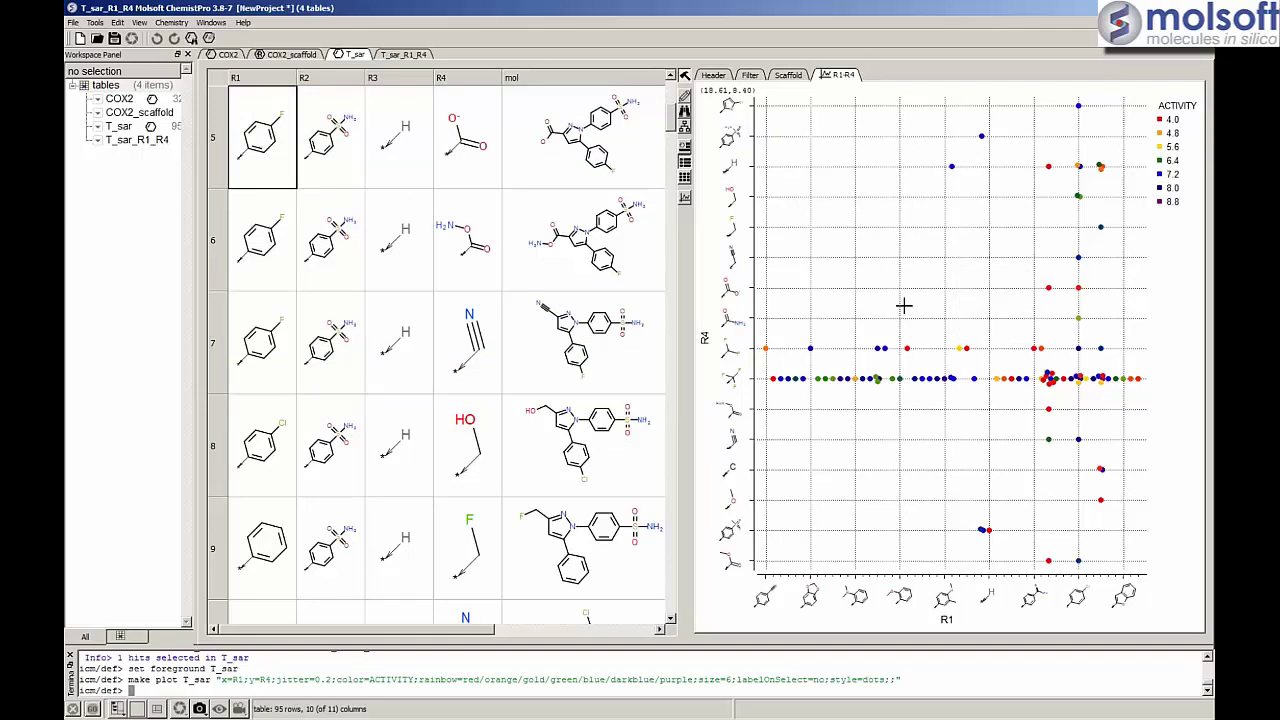
{"action": "left_click", "coordinate": [952, 166]}
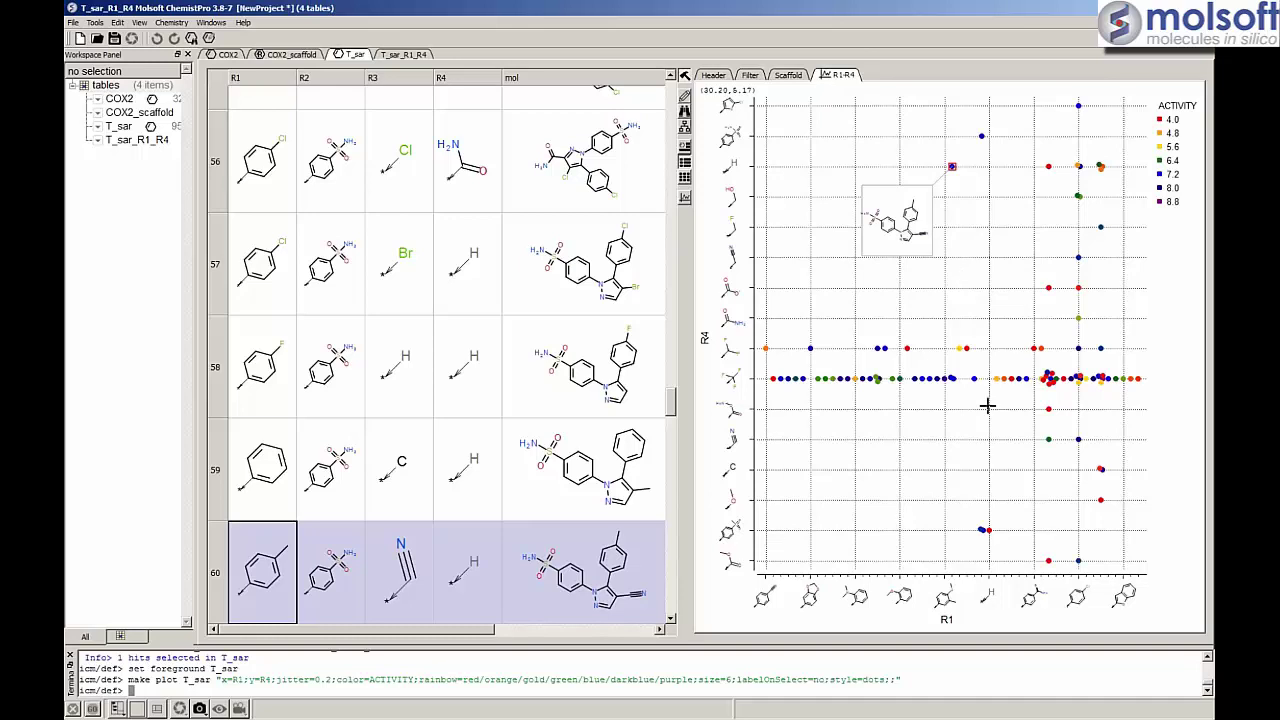
{"action": "left_click_drag", "start_coordinate": [966, 272], "coordinate": [1000, 291]}
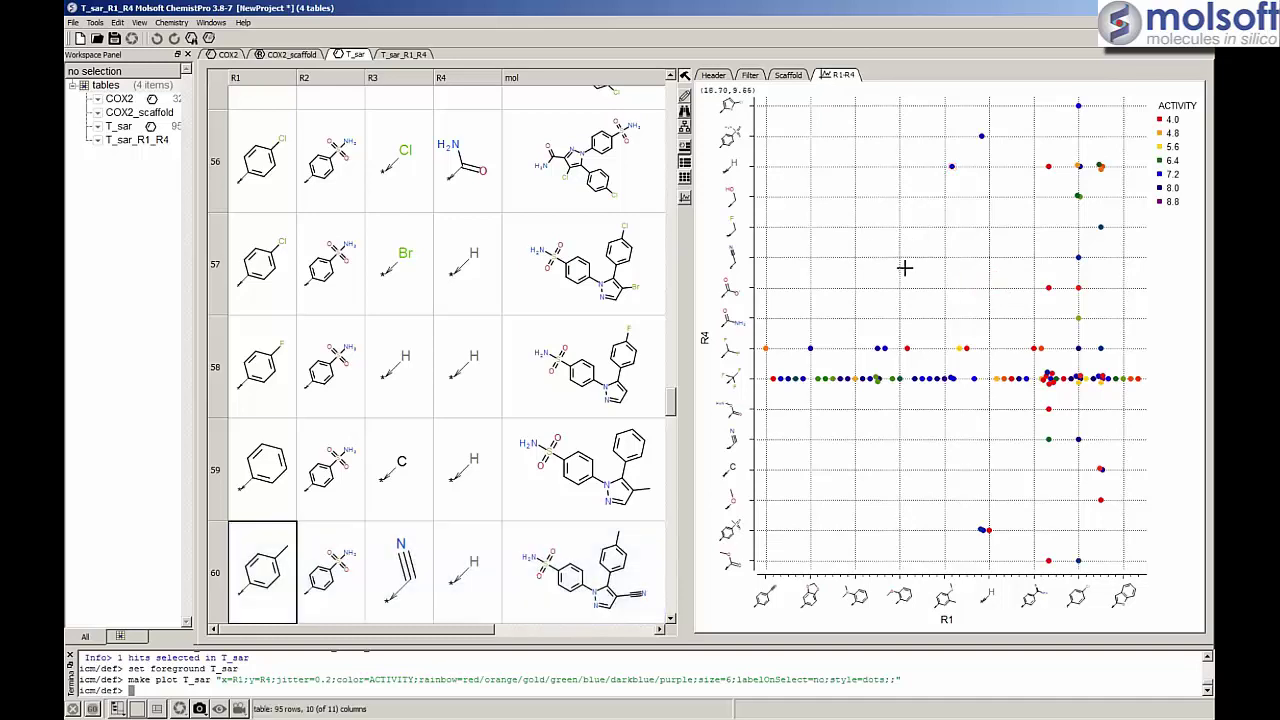
- Set the plot's balloon to mol, apply it, and inspect the pop-up structures of several points
{"action": "right_click", "coordinate": [905, 255]}
{"action": "left_click", "coordinate": [940, 377]}
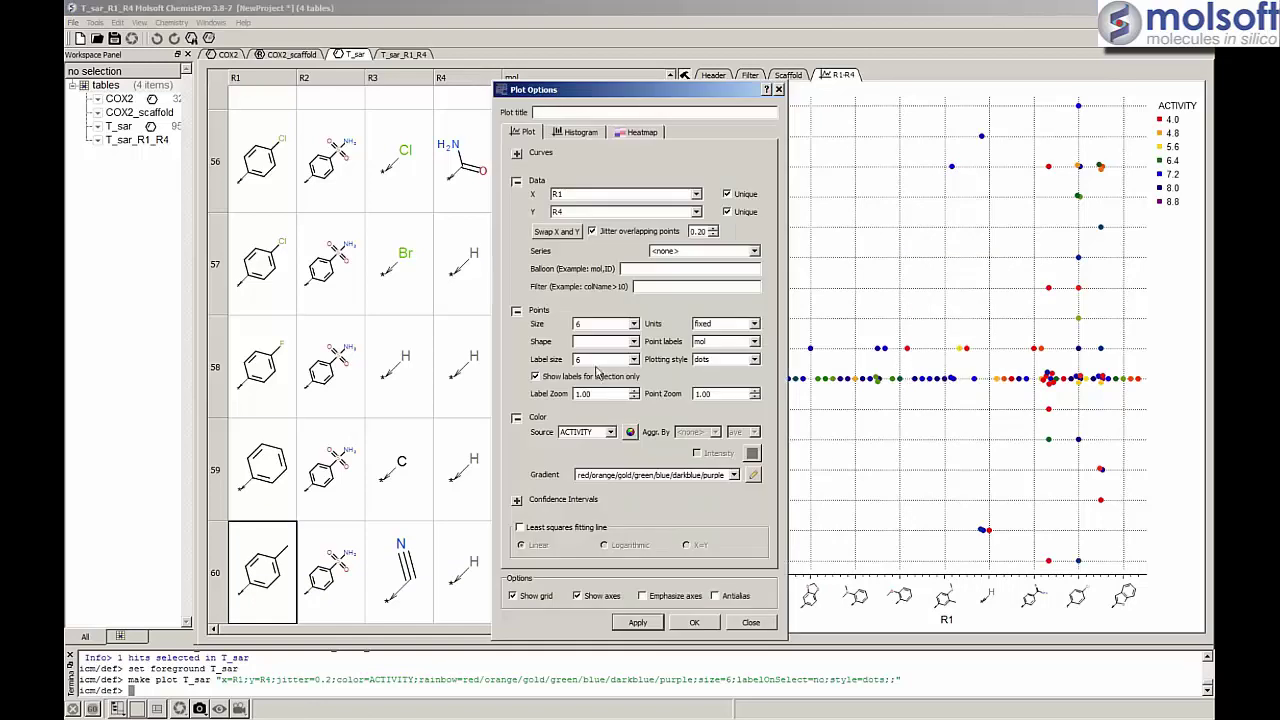
{"action": "left_click", "coordinate": [644, 271]}
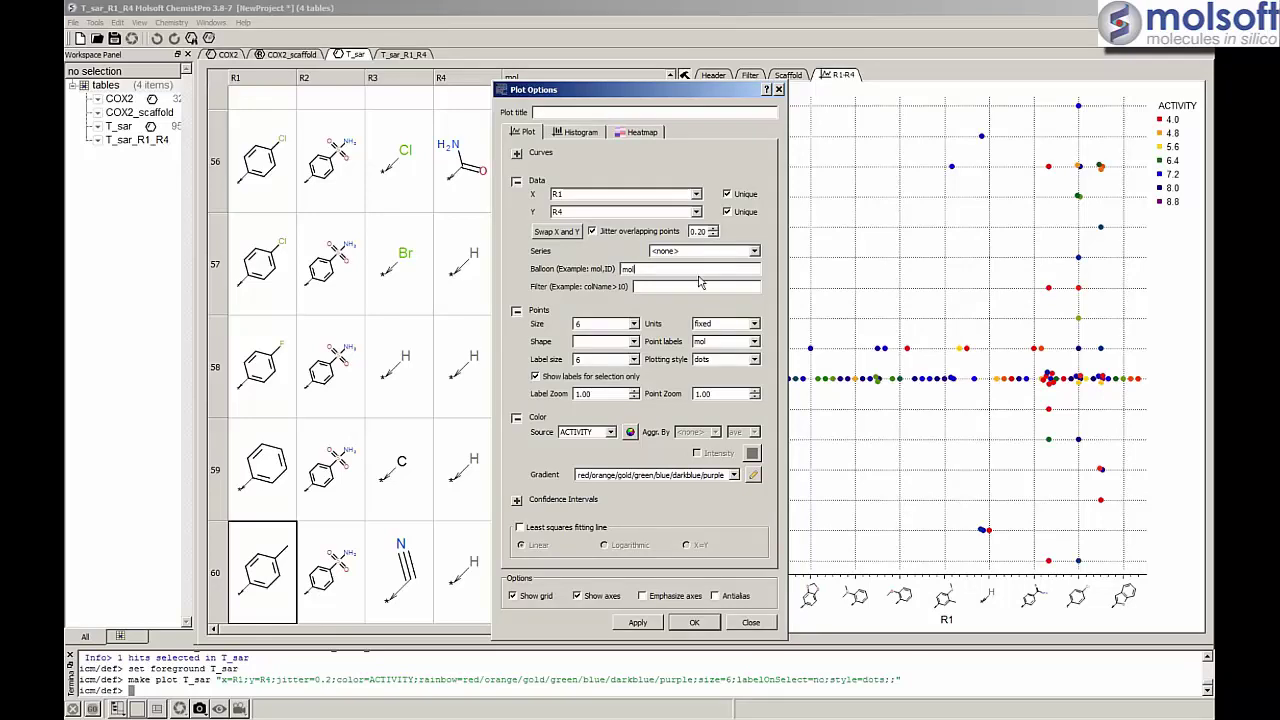
{"action": "left_click", "coordinate": [695, 623]}
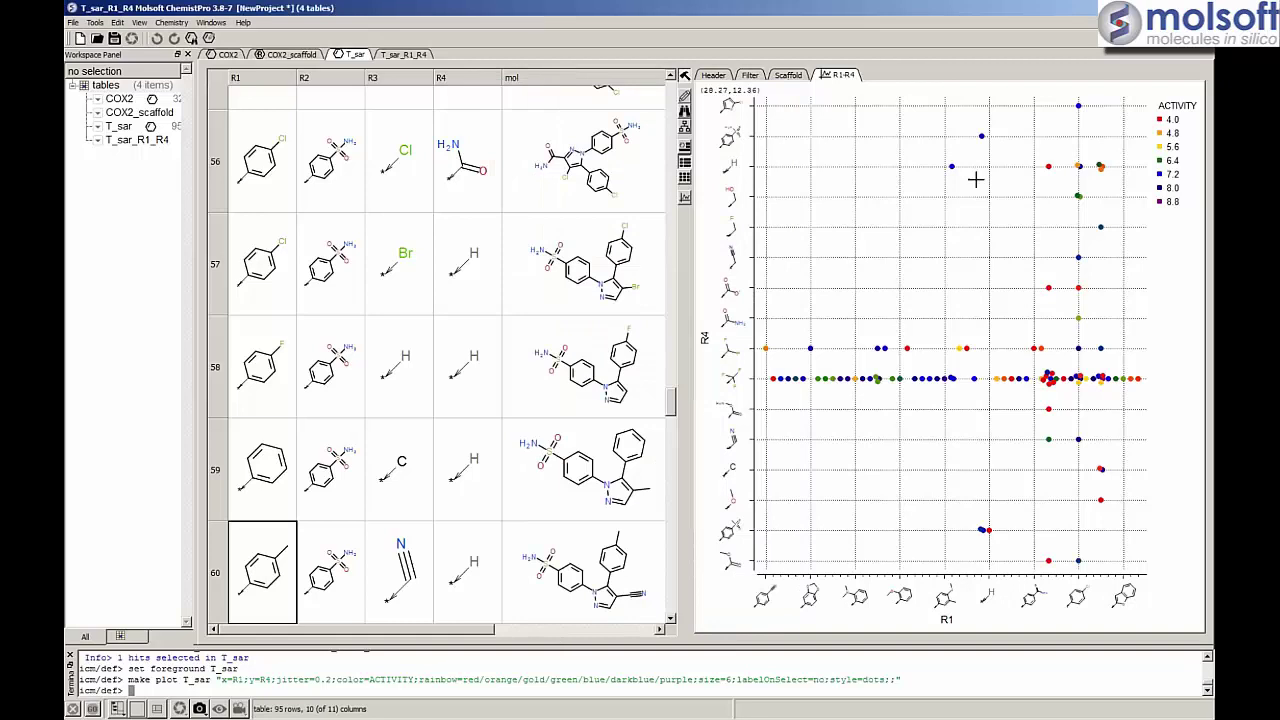
{"action": "mouse_move", "coordinate": [952, 166]}
{"action": "mouse_move", "coordinate": [810, 349]}
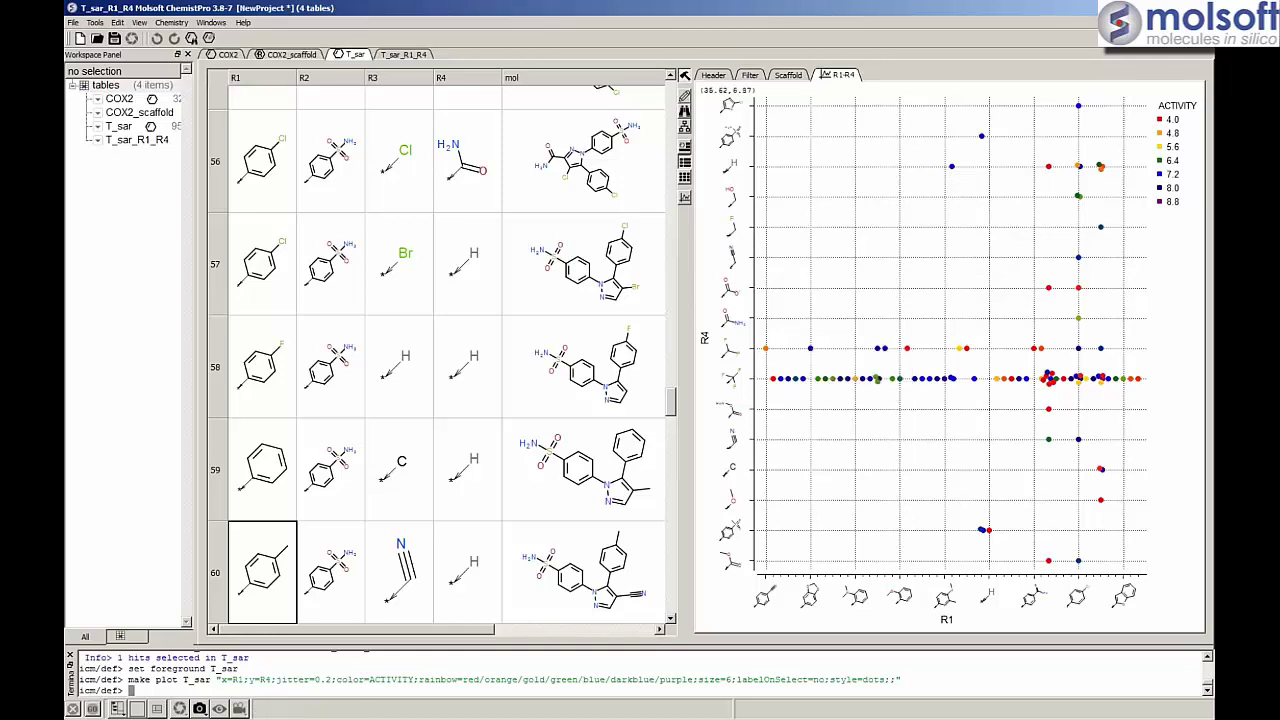
{"action": "mouse_move", "coordinate": [1047, 289]}
- Magnify the plot along the R1 and R4 axes to inspect the points, and restore the view of all points
{"action": "left_click_drag", "start_coordinate": [942, 582], "coordinate": [1066, 589]}
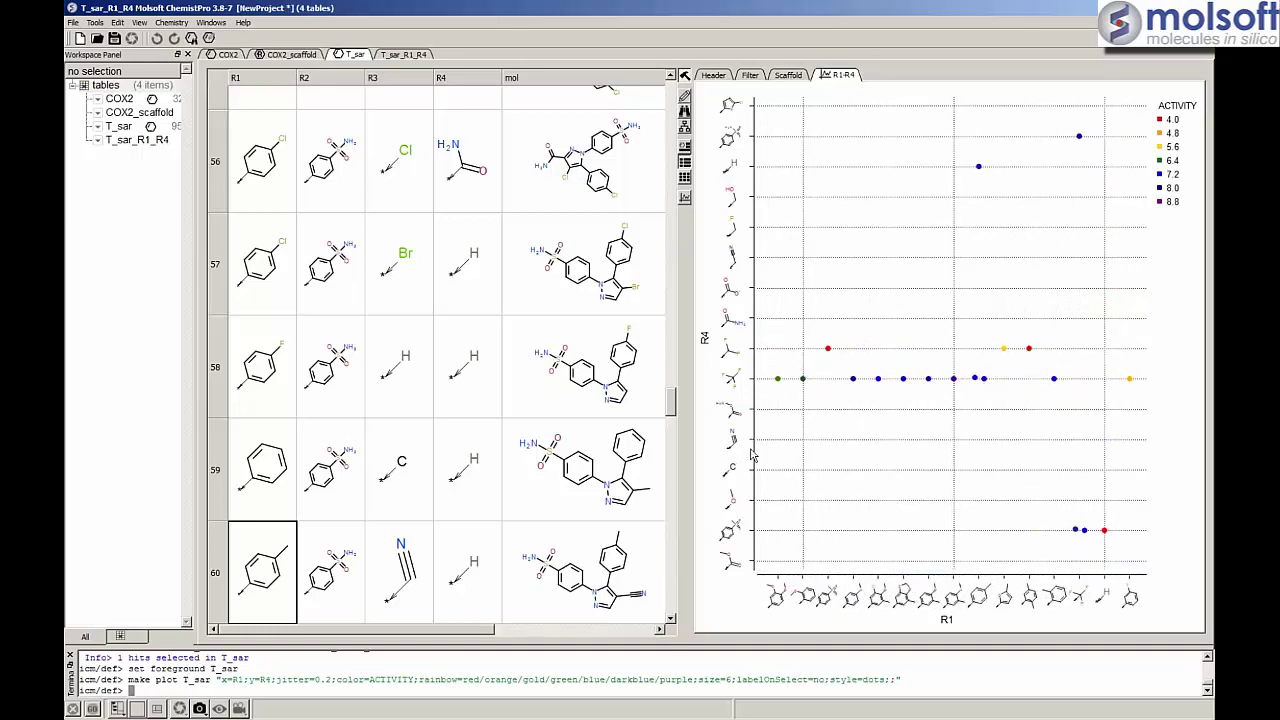
{"action": "mouse_move", "coordinate": [753, 457]}
{"action": "left_mouse_down"}
{"action": "mouse_move", "coordinate": [743, 428]}
{"action": "mouse_move", "coordinate": [753, 458]}
{"action": "left_mouse_up"}
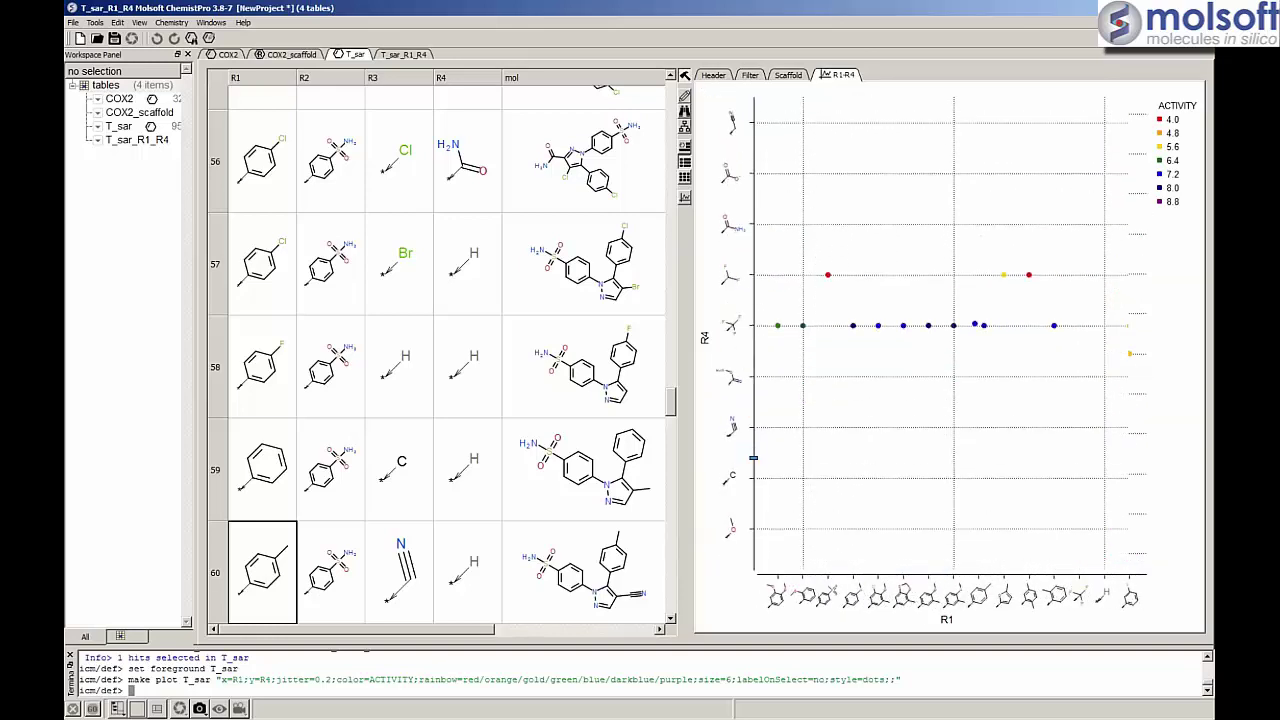
{"action": "right_click", "coordinate": [866, 397]}
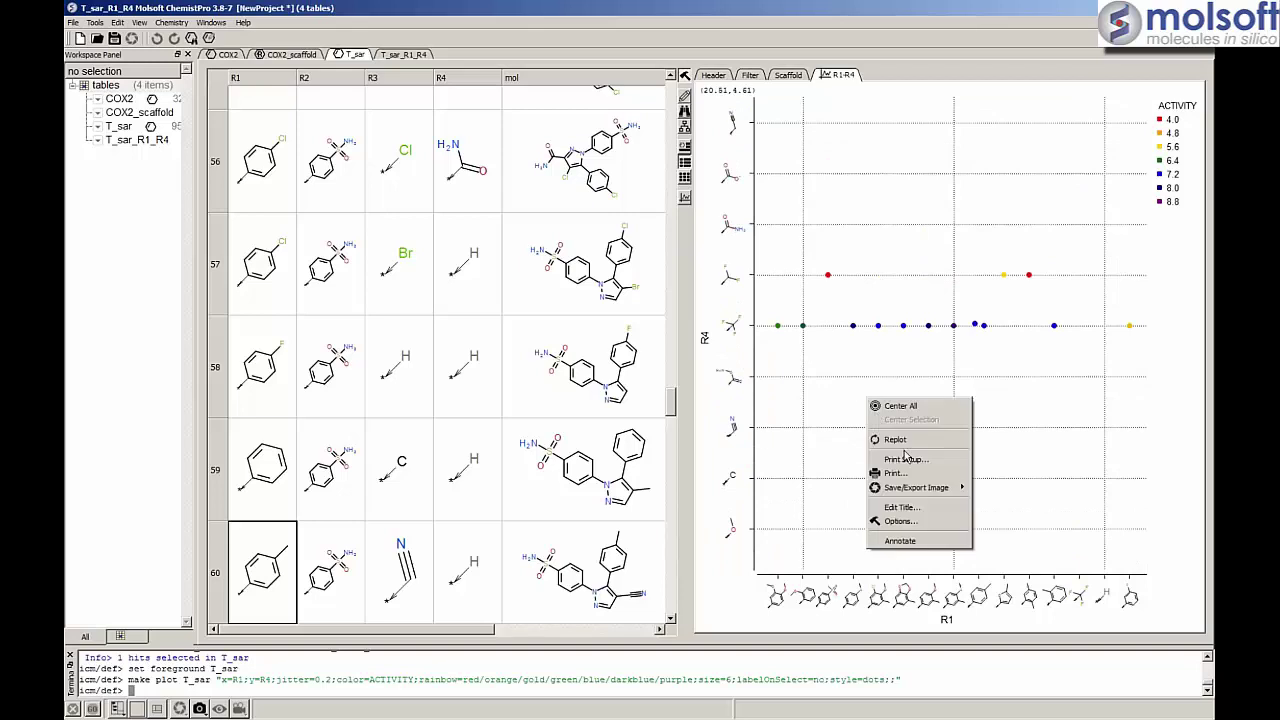
{"action": "left_click", "coordinate": [910, 408]}
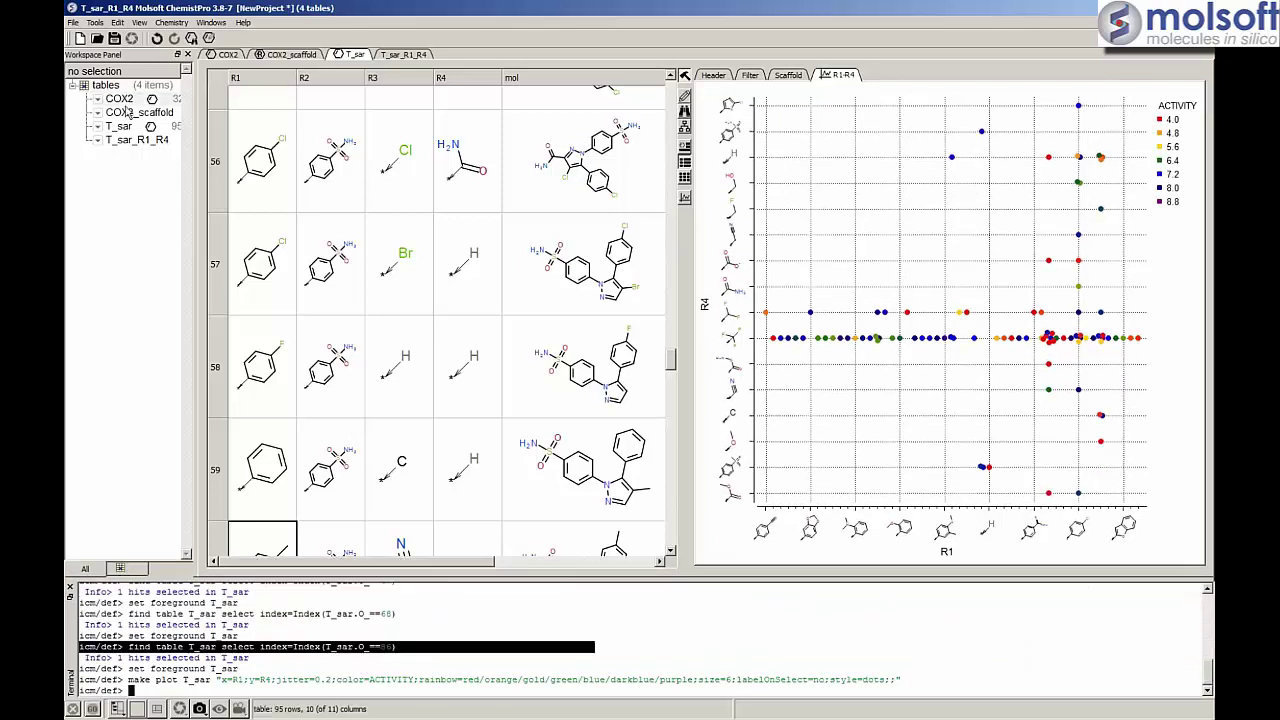
- Delete all four tables, from COX2 to T_sar_R1_R4, from the workspace
{"action": "left_click", "coordinate": [135, 145], "text": "shift"}
{"action": "key", "text": "Delete"}
{"action": "left_click", "coordinate": [655, 386]}
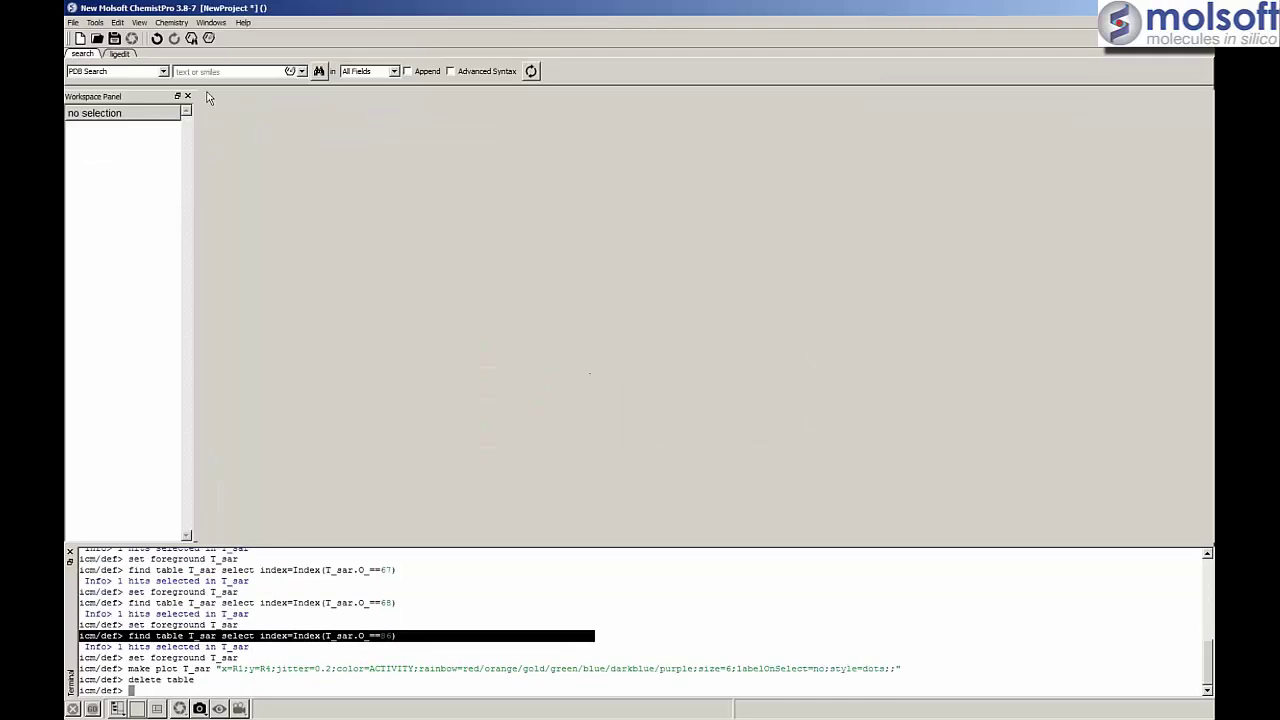
- Open COX2.sdf as a table again and fit the Molecule Name column to its header
{"action": "left_click", "coordinate": [98, 39]}
{"action": "double_click", "coordinate": [222, 124]}
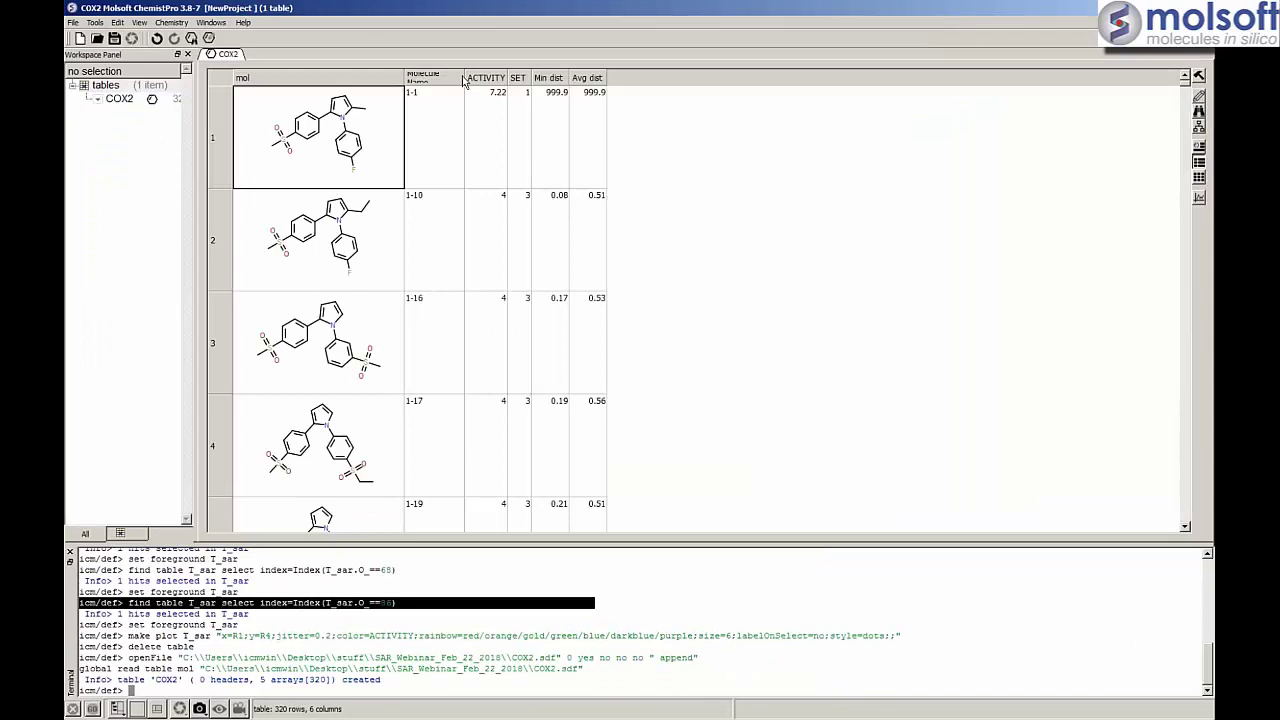
{"action": "double_click", "coordinate": [464, 80]}
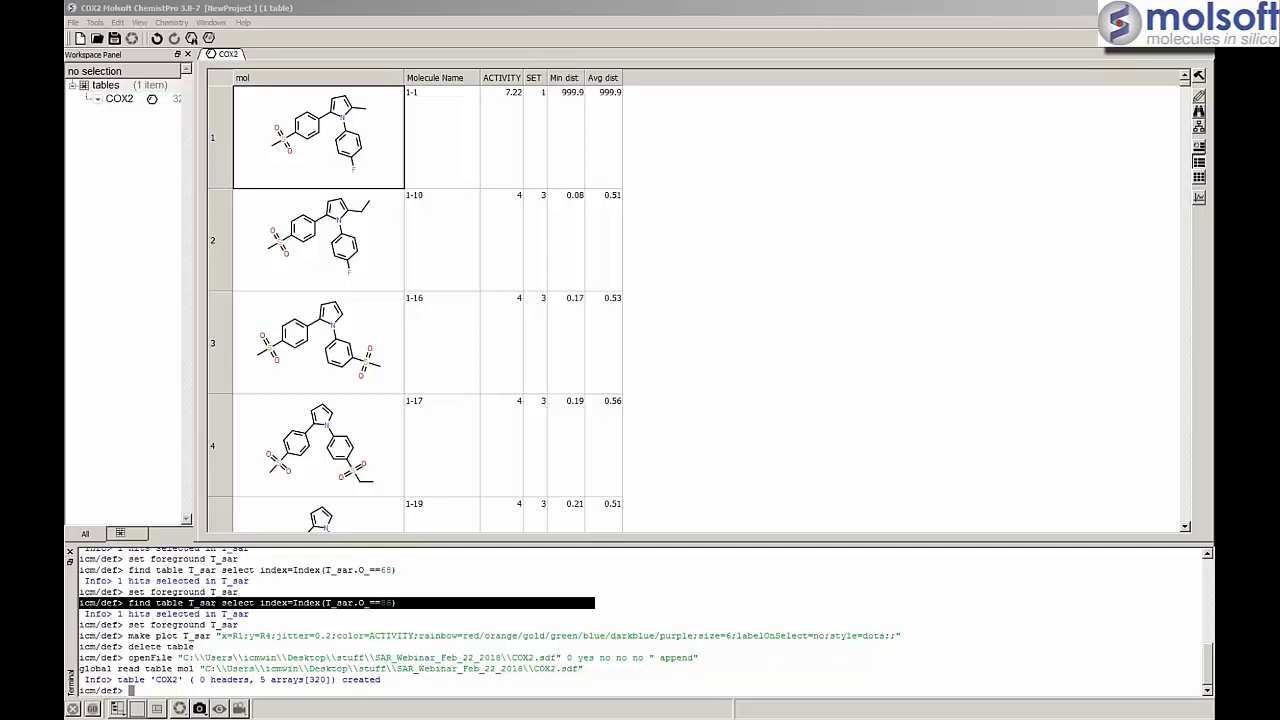
{"action": "left_click", "coordinate": [580, 202]}
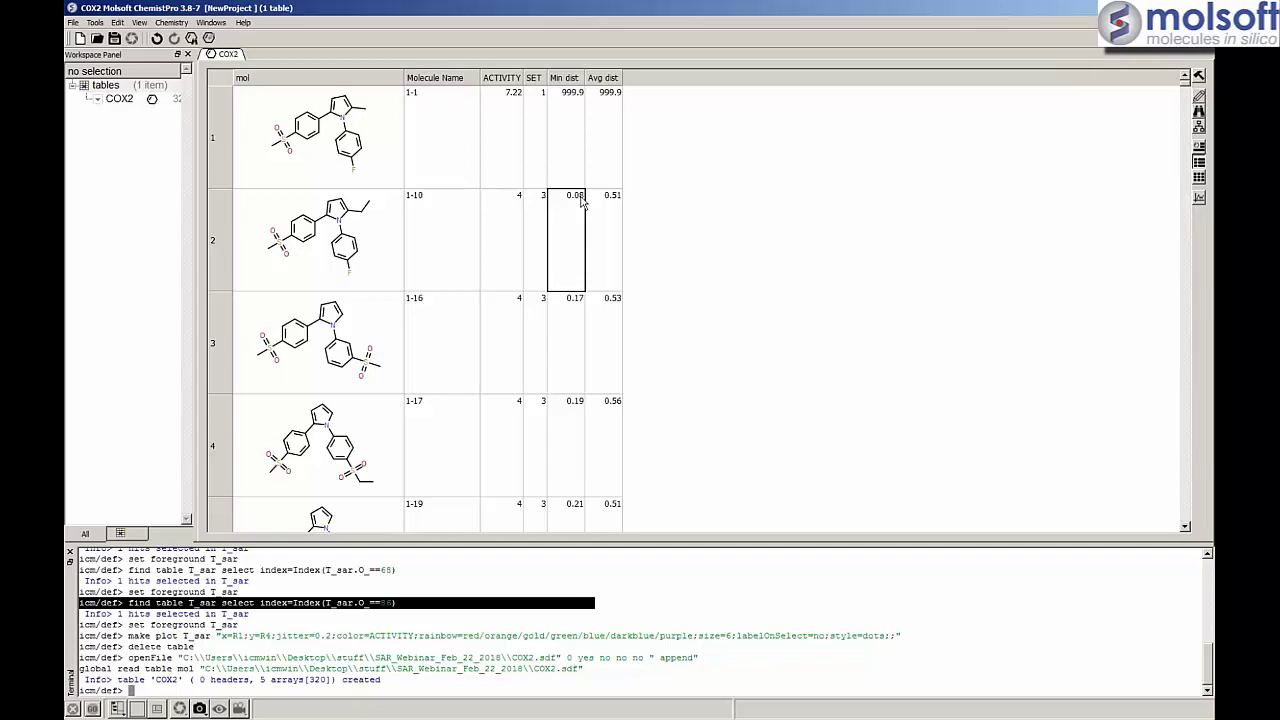
{"action": "left_click", "coordinate": [425, 464]}
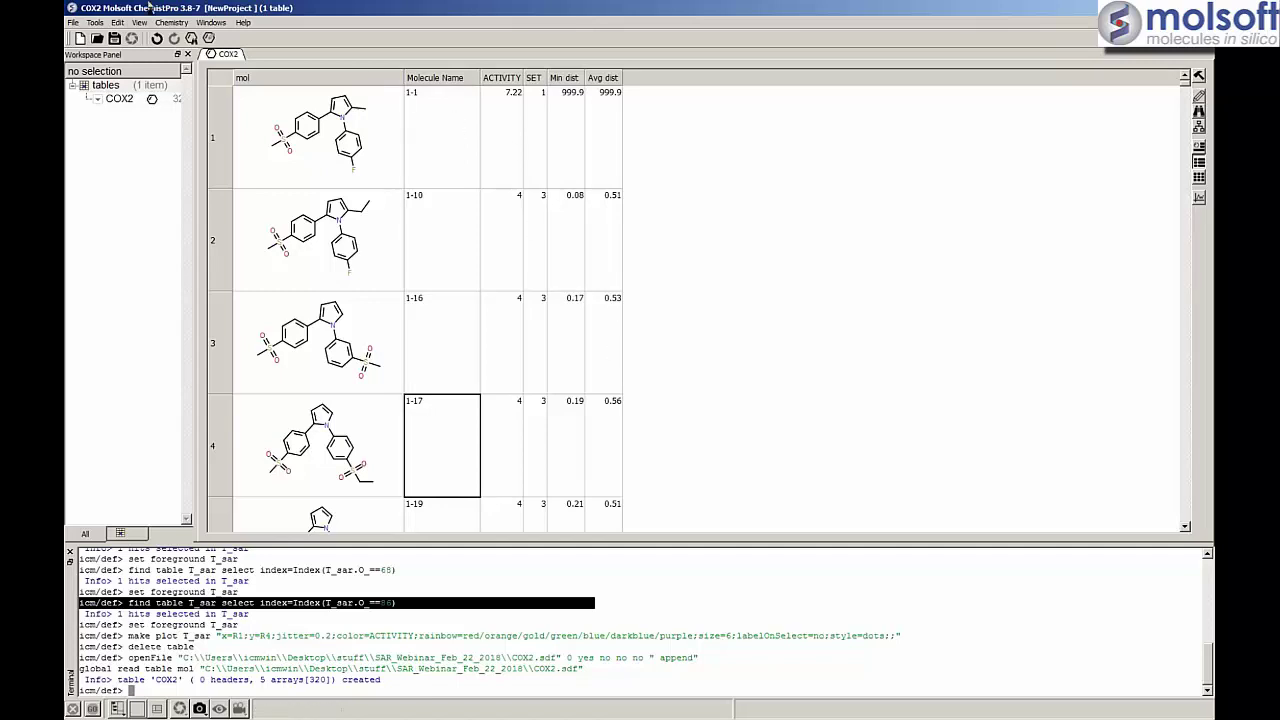
- Generate a SALI table from COX2 with ACTIVITY as the activity column and a distance cutoff of 0.15
{"action": "left_click", "coordinate": [176, 24]}
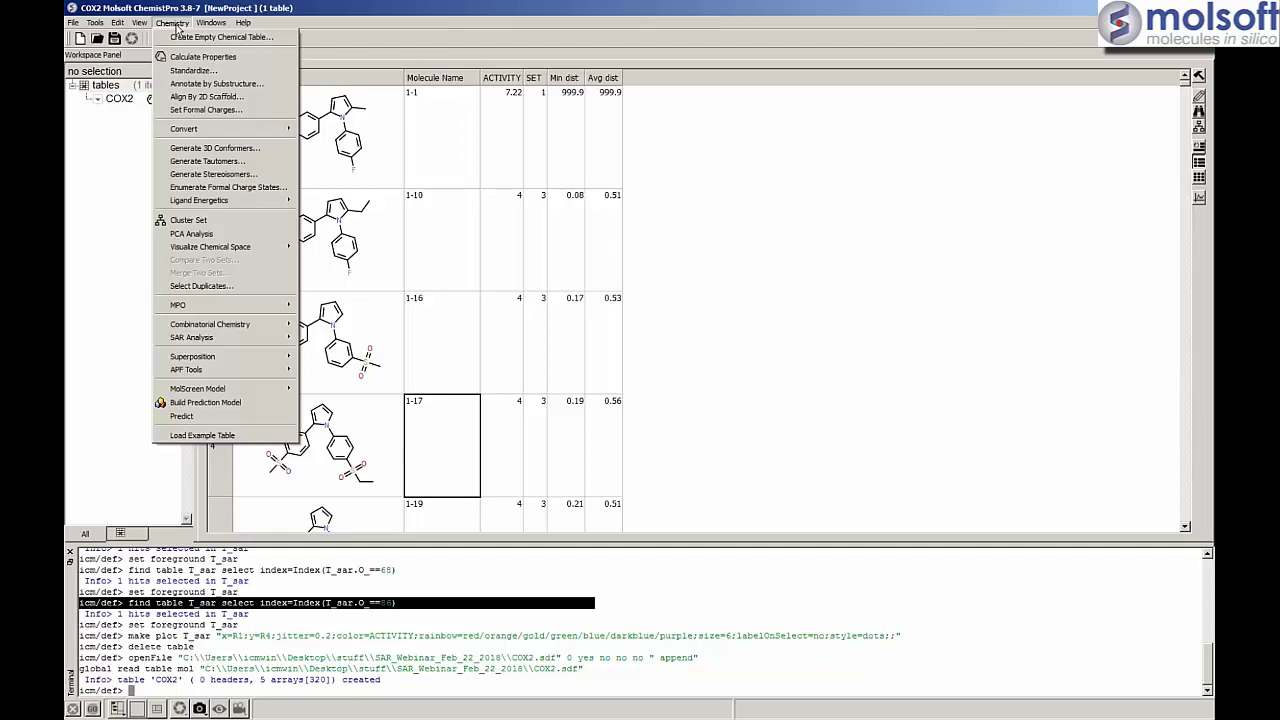
{"action": "mouse_move", "coordinate": [207, 375]}
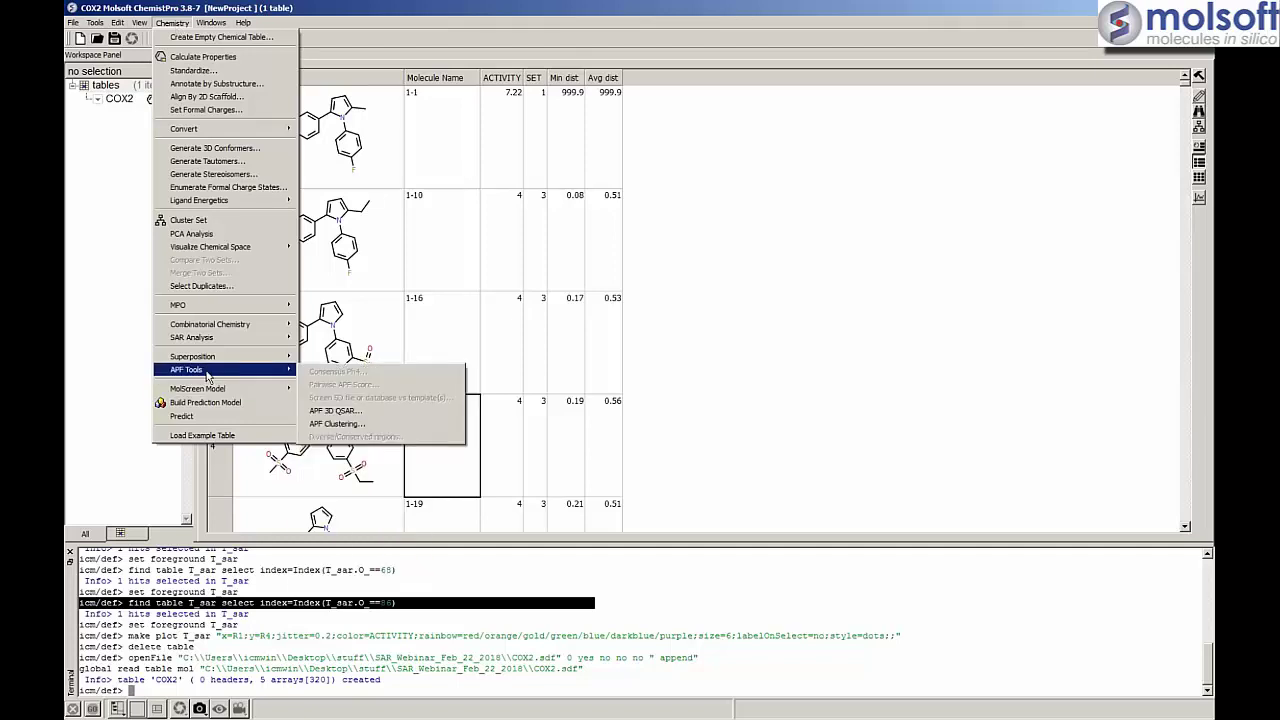
{"action": "mouse_move", "coordinate": [215, 340]}
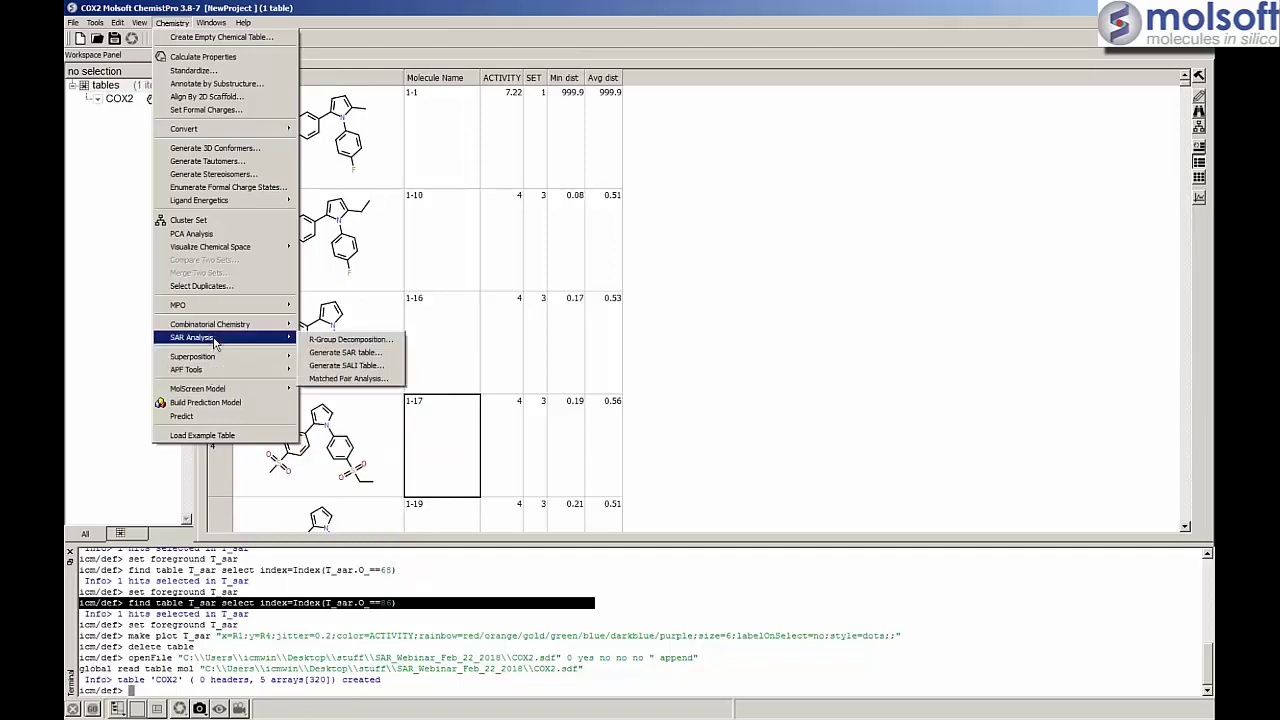
{"action": "left_click", "coordinate": [360, 366]}
{"action": "left_click_drag", "start_coordinate": [606, 289], "coordinate": [586, 227]}
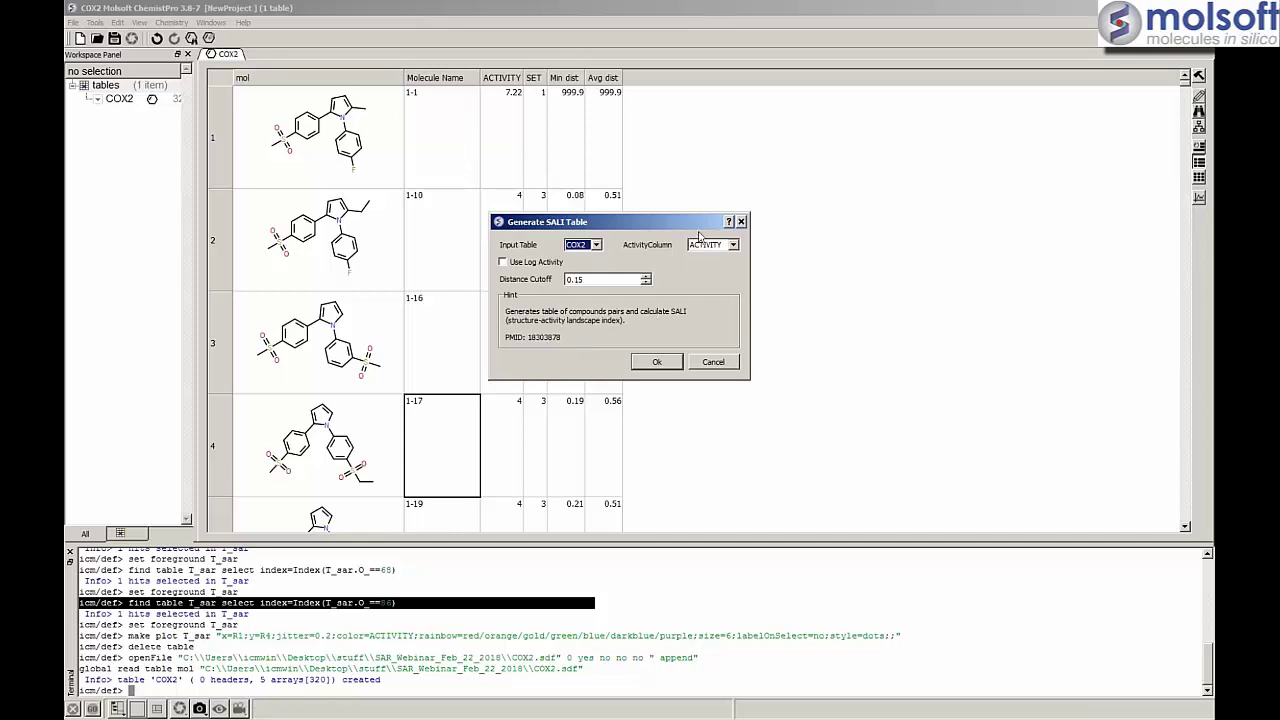
{"action": "left_click", "coordinate": [652, 363]}
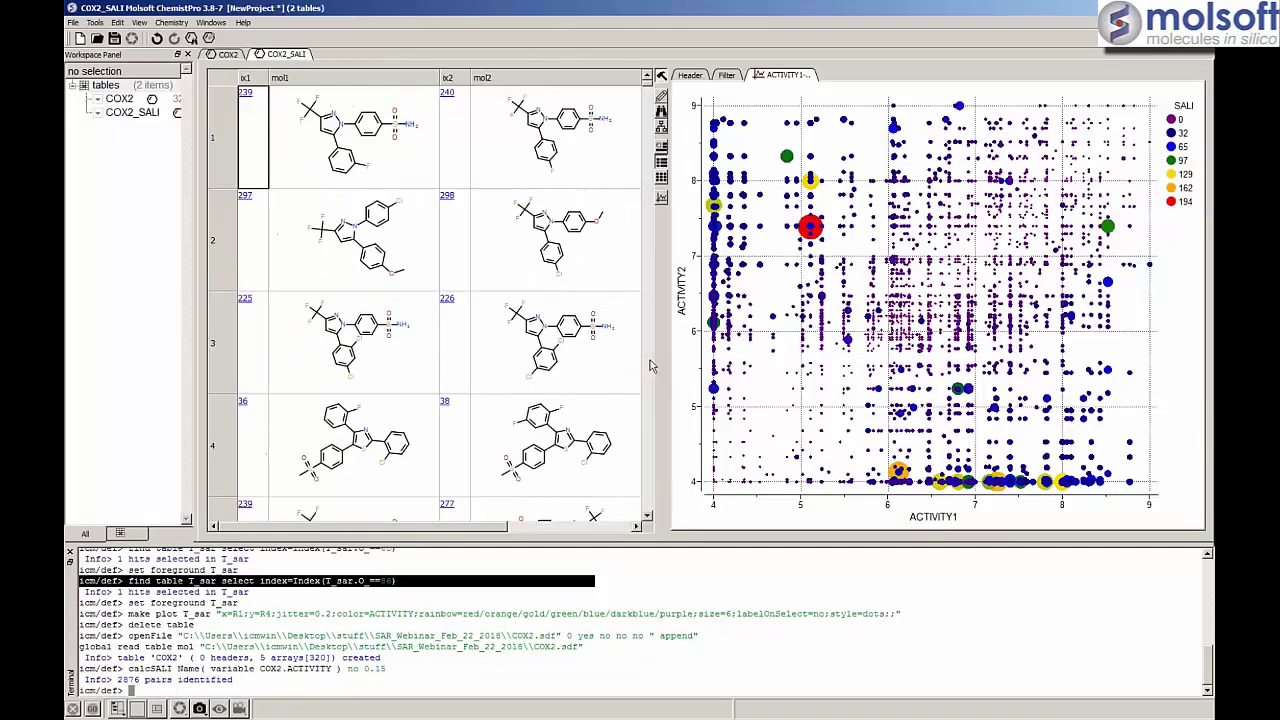
- Widen the COX2_SALI table area and narrow the mol1 and mol2 columns so the columns from ix1 to ACTIVITY2 fit
{"action": "left_click_drag", "start_coordinate": [668, 306], "coordinate": [808, 300]}
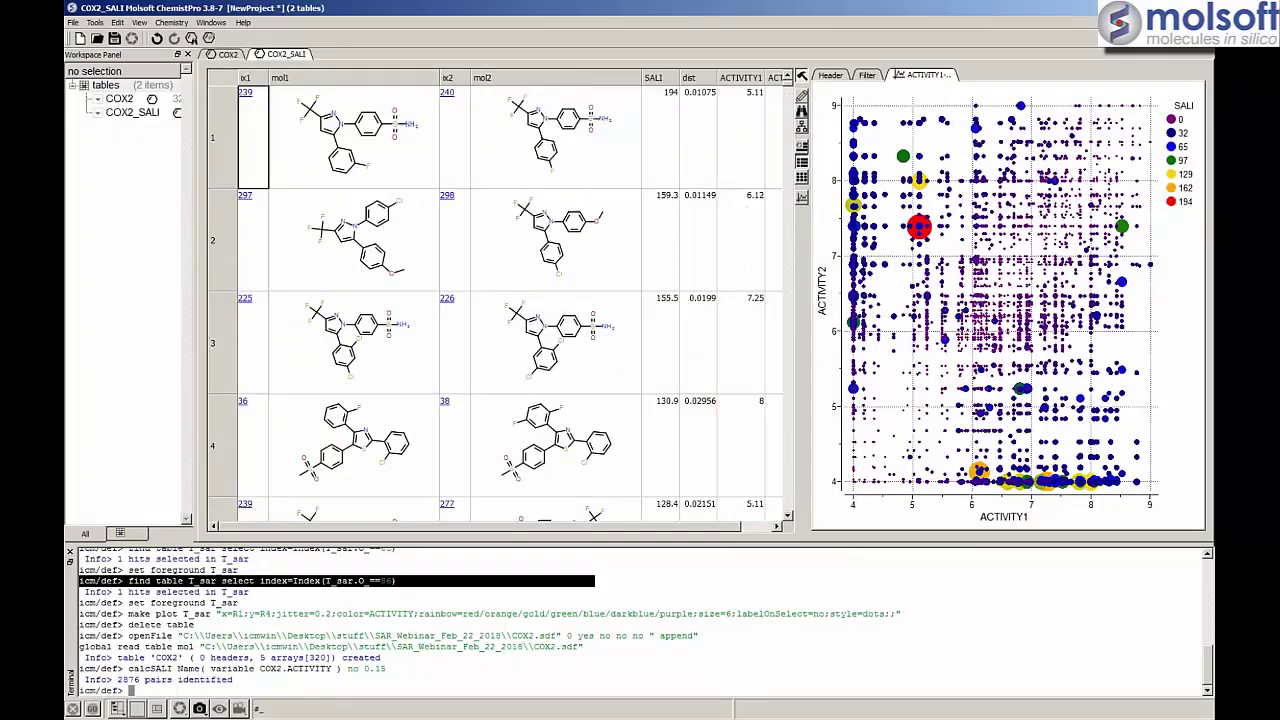
{"action": "left_click_drag", "start_coordinate": [440, 76], "coordinate": [356, 72]}
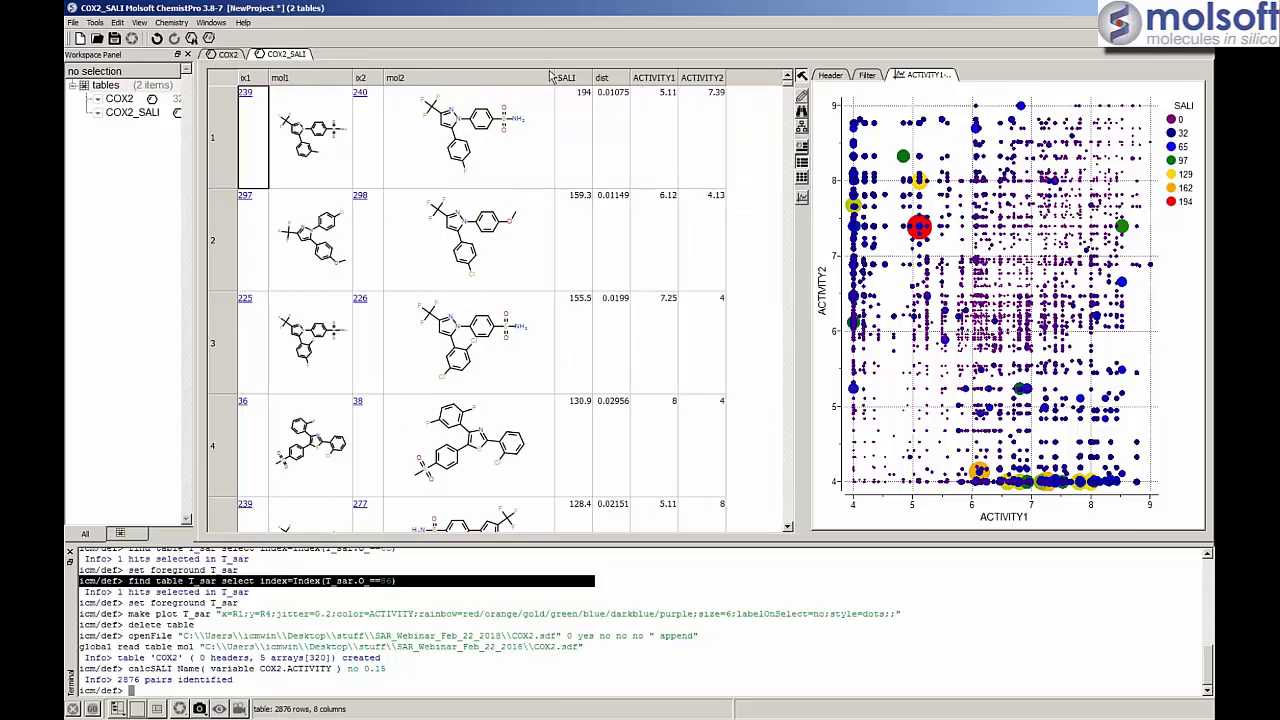
{"action": "left_click_drag", "start_coordinate": [553, 78], "coordinate": [492, 78]}
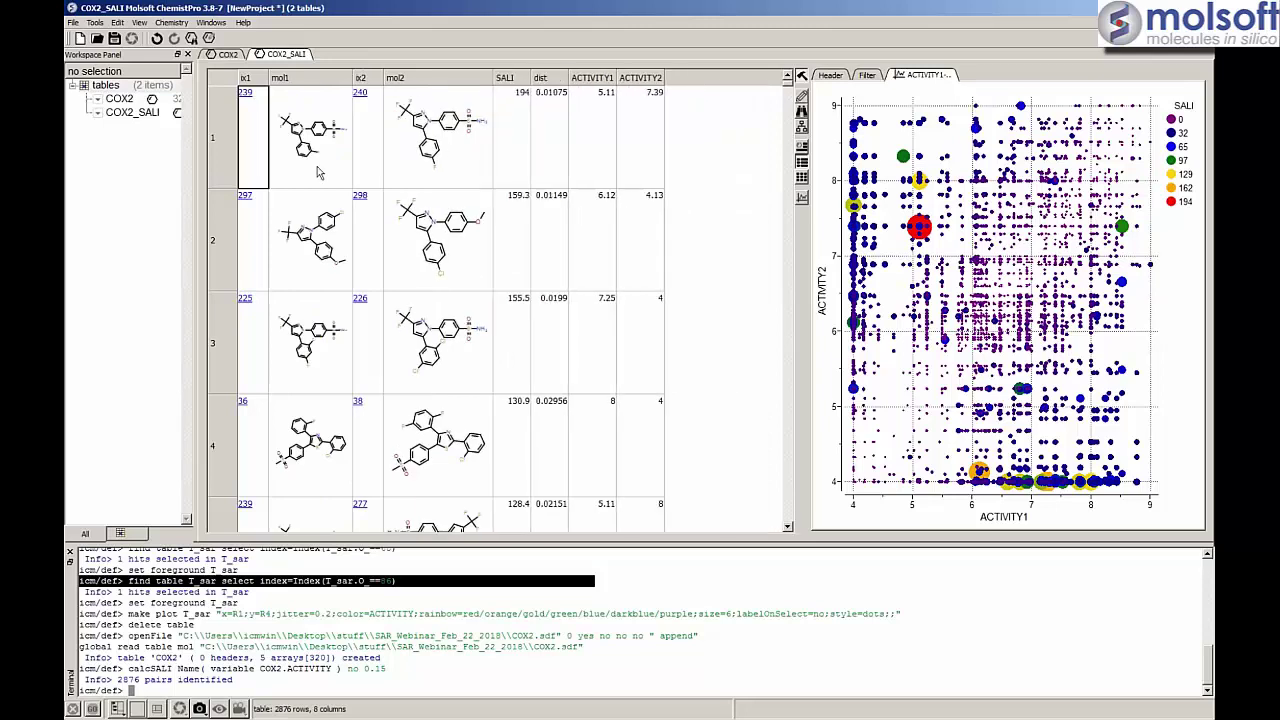
{"action": "left_click_drag", "start_coordinate": [358, 77], "coordinate": [384, 77]}
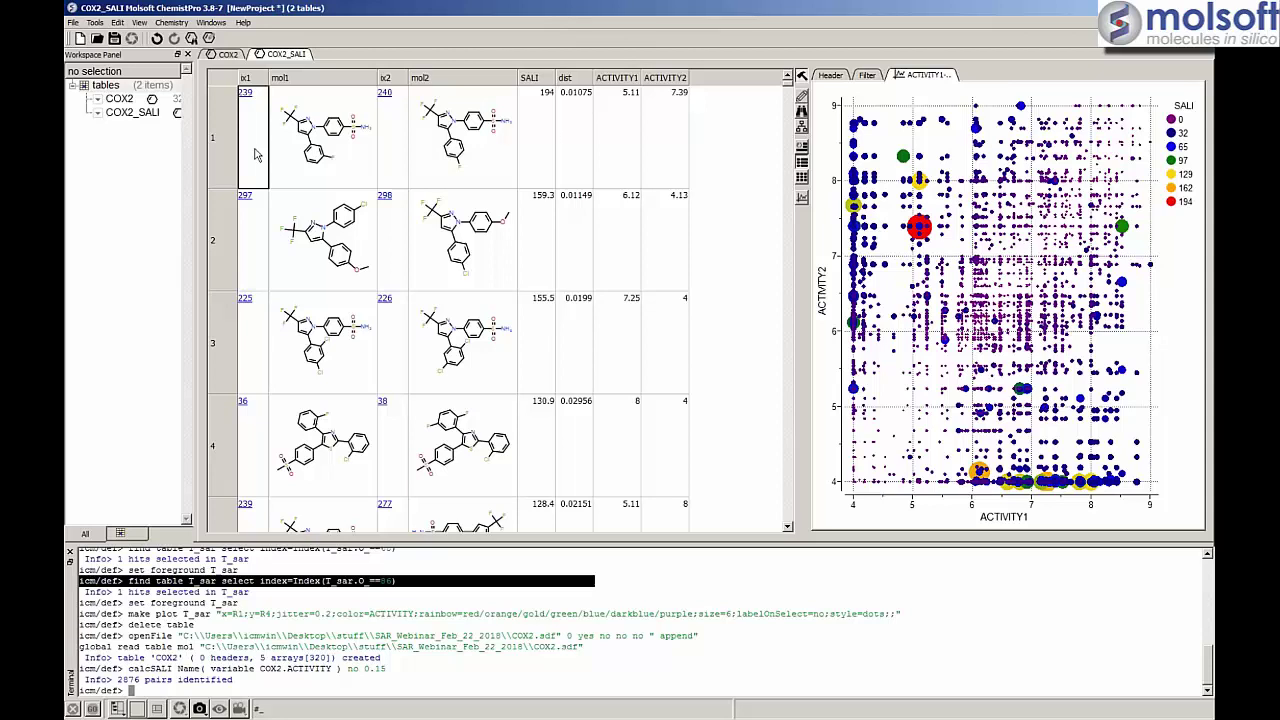
- Examine the first three compound pairs of the SALI table, comparing their structures, activities and positions in the enlarged activity plot
{"action": "left_click", "coordinate": [213, 143]}
{"action": "left_click", "coordinate": [616, 155]}
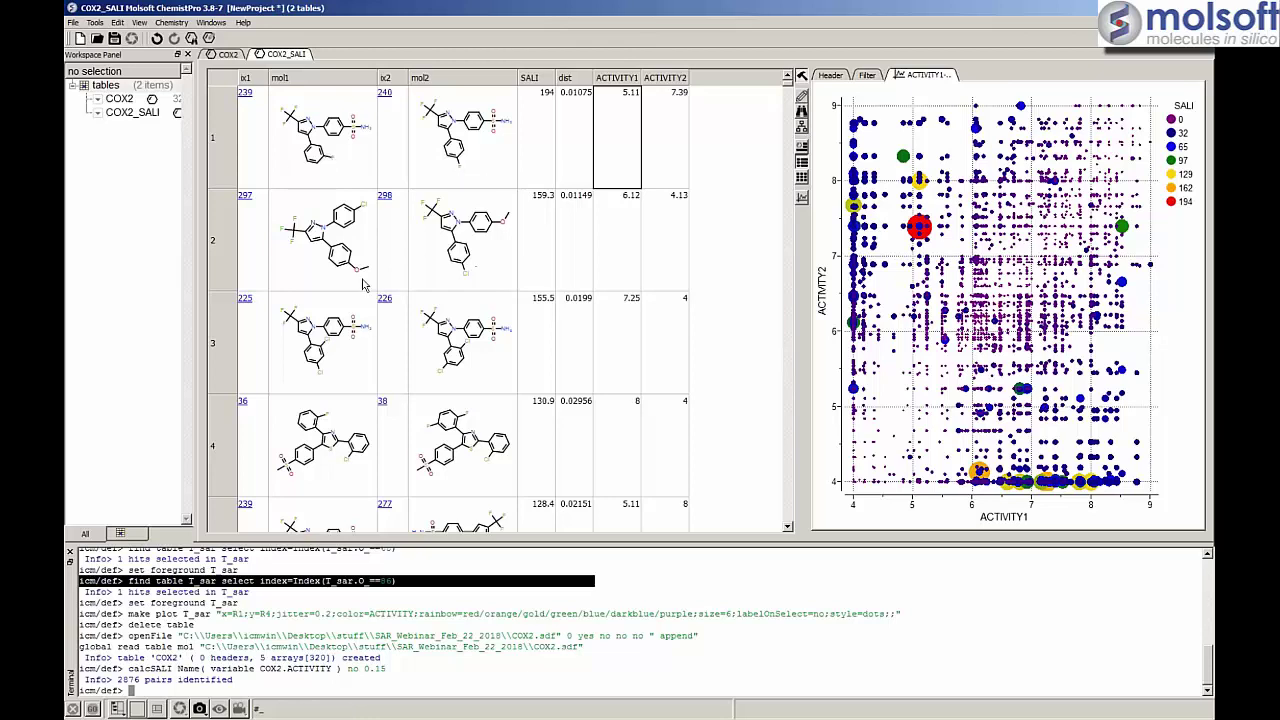
{"action": "left_click", "coordinate": [219, 253]}
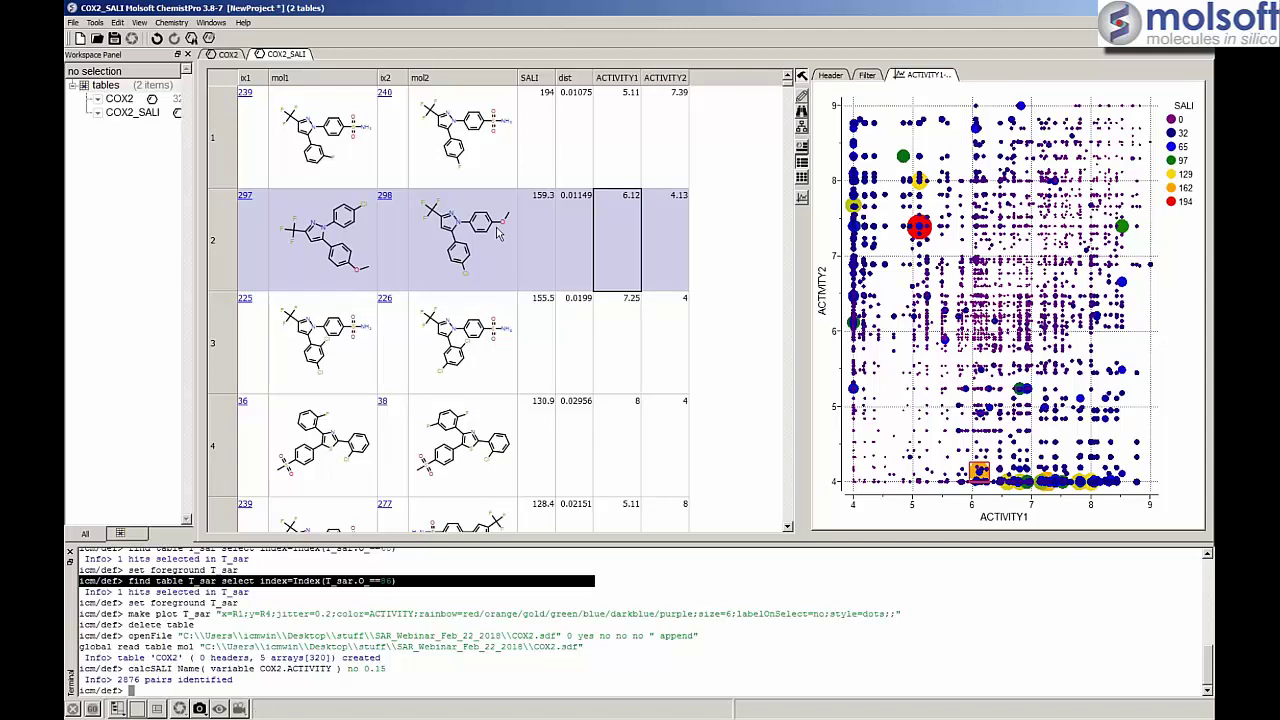
{"action": "left_click", "coordinate": [223, 354]}
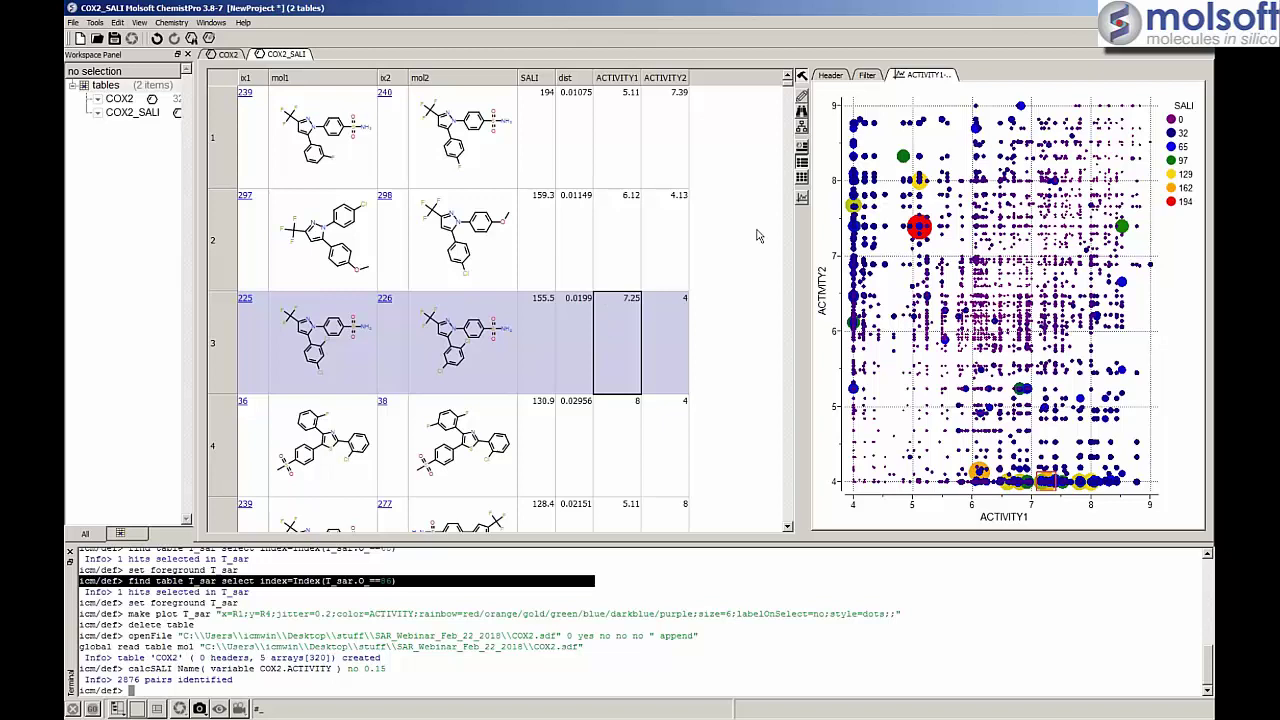
{"action": "left_click_drag", "start_coordinate": [810, 268], "coordinate": [764, 266]}
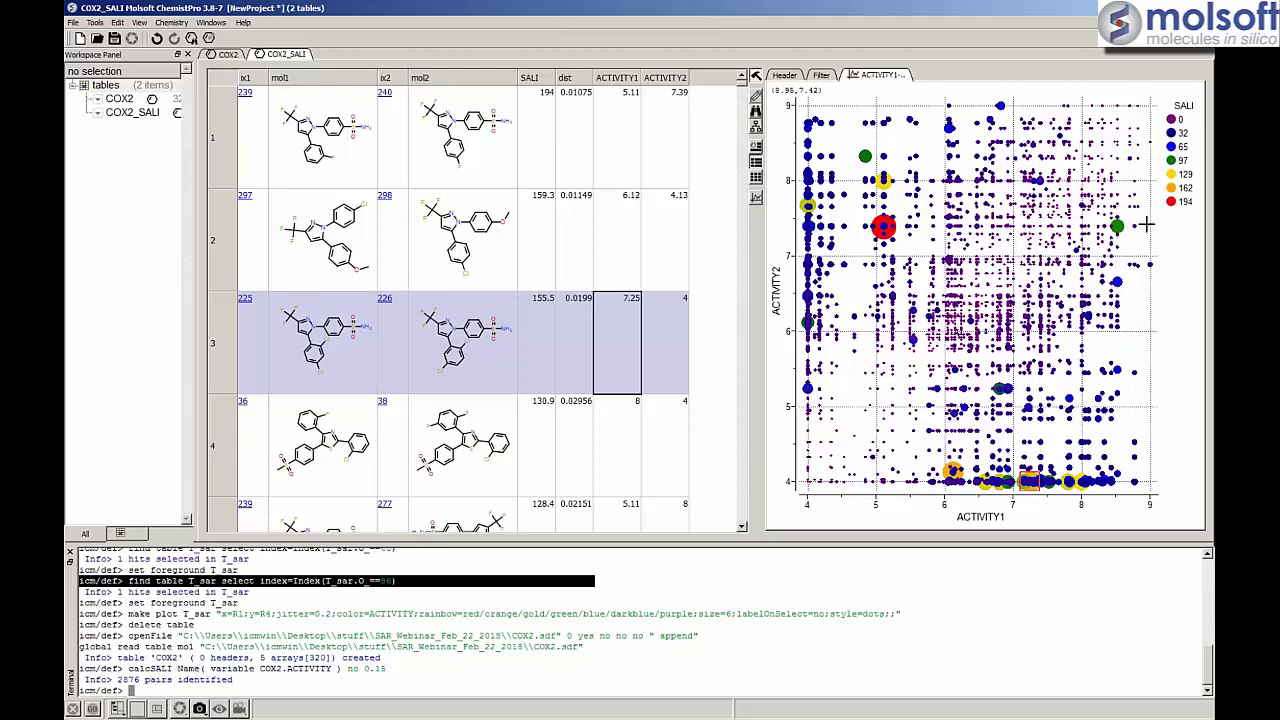
{"action": "left_click", "coordinate": [242, 259]}
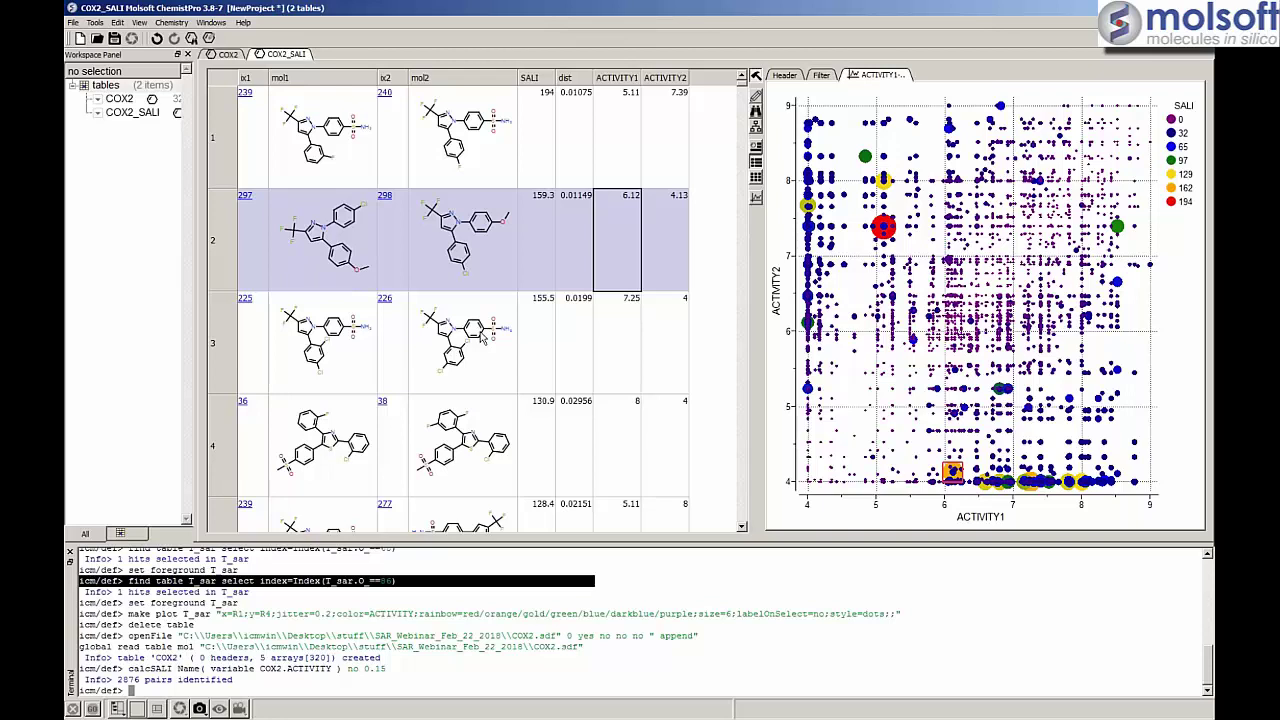
{"action": "left_click", "coordinate": [440, 246]}
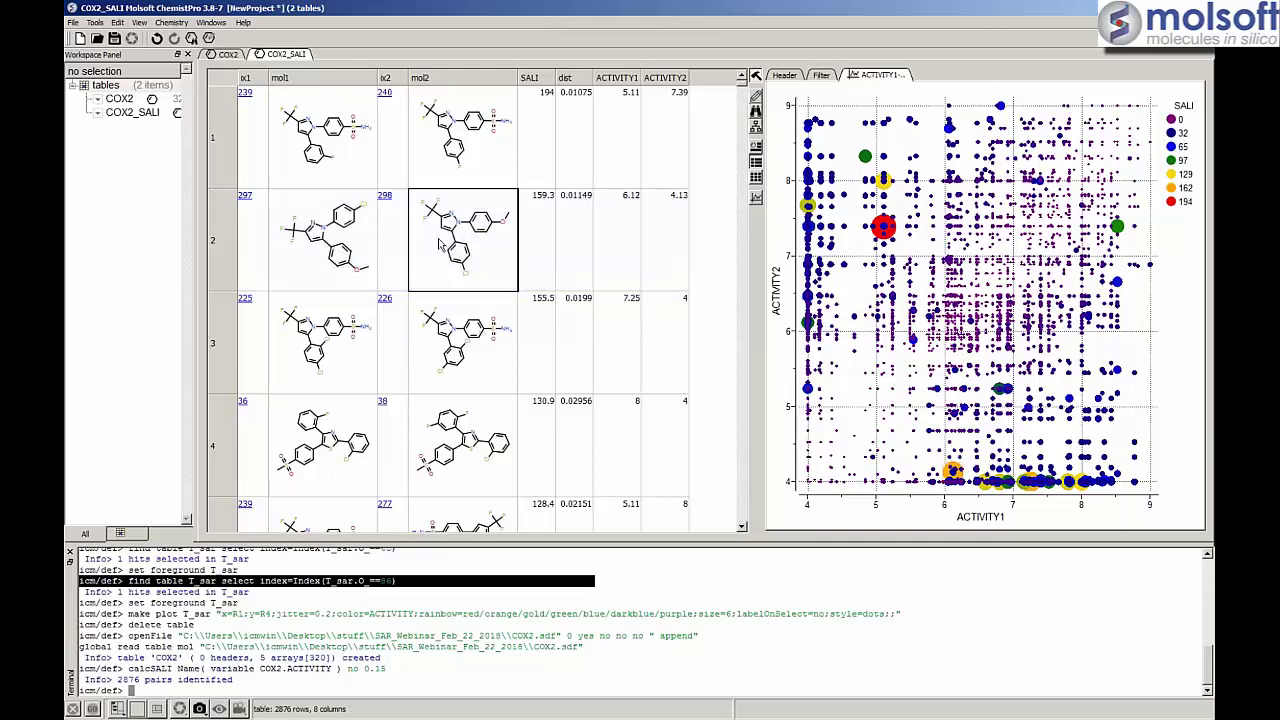
- Run a Matched Pair Analysis on COX2 using ACTIVITY as activity column, cluster split distance 0.50 and at most 12 R-group atoms
{"action": "left_click", "coordinate": [228, 54]}
{"action": "left_click", "coordinate": [172, 23]}
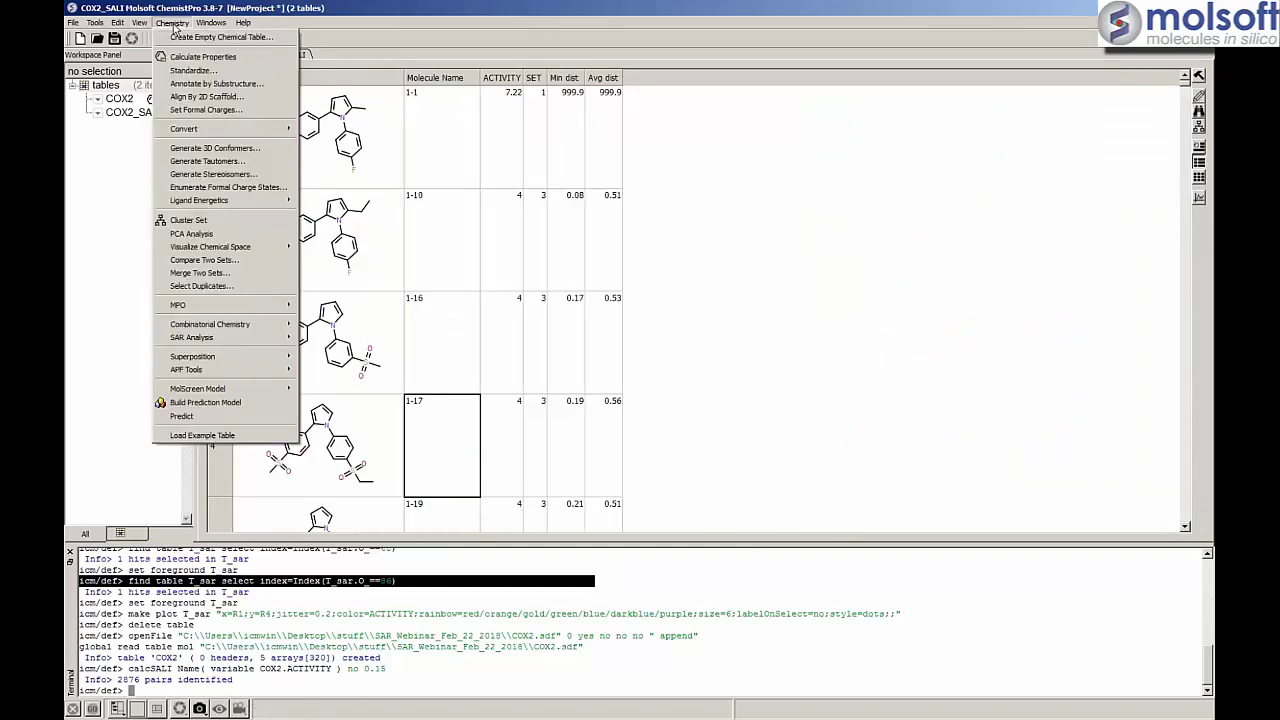
{"action": "mouse_move", "coordinate": [239, 344]}
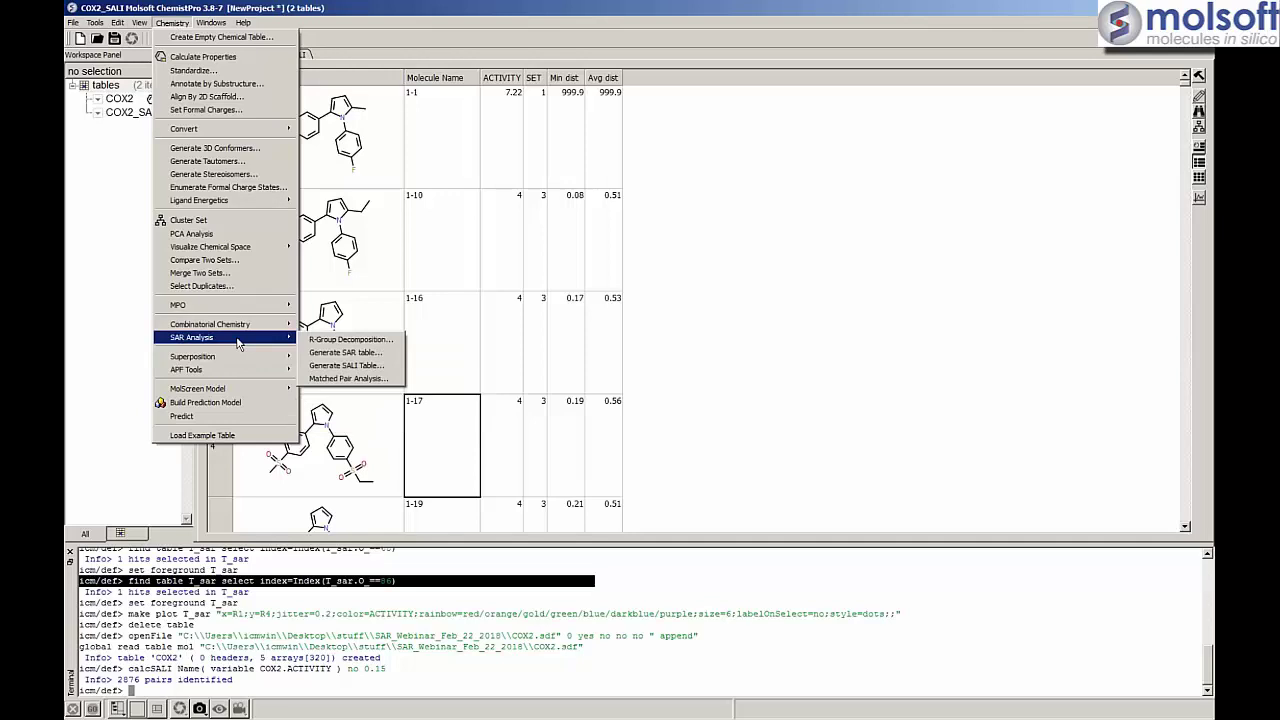
{"action": "left_click", "coordinate": [340, 380]}
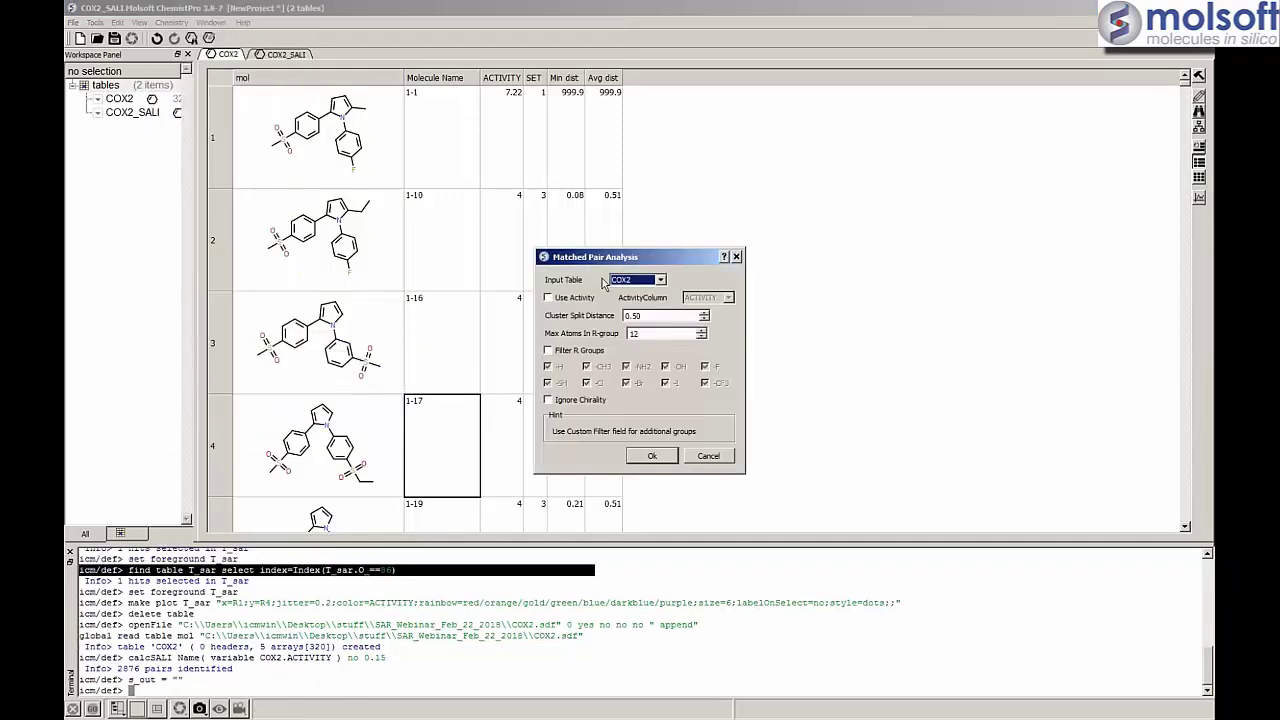
{"action": "left_click_drag", "start_coordinate": [629, 260], "coordinate": [609, 196]}
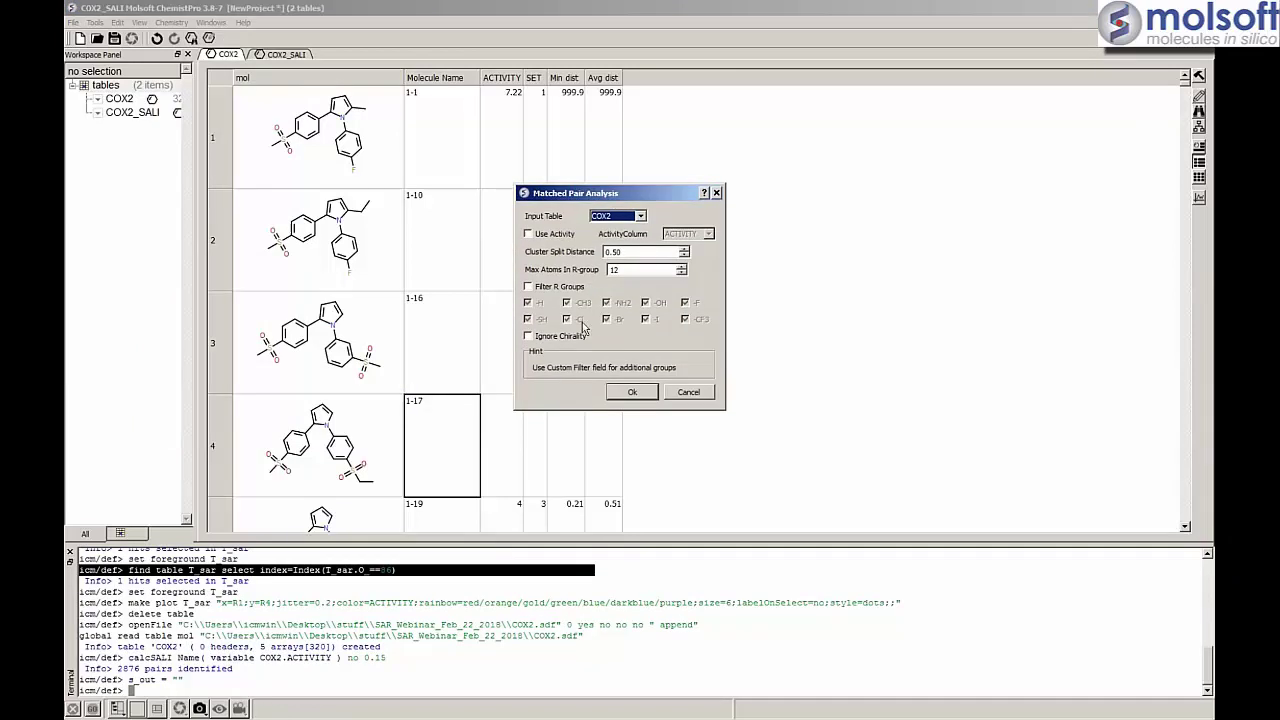
{"action": "left_click", "coordinate": [530, 234]}
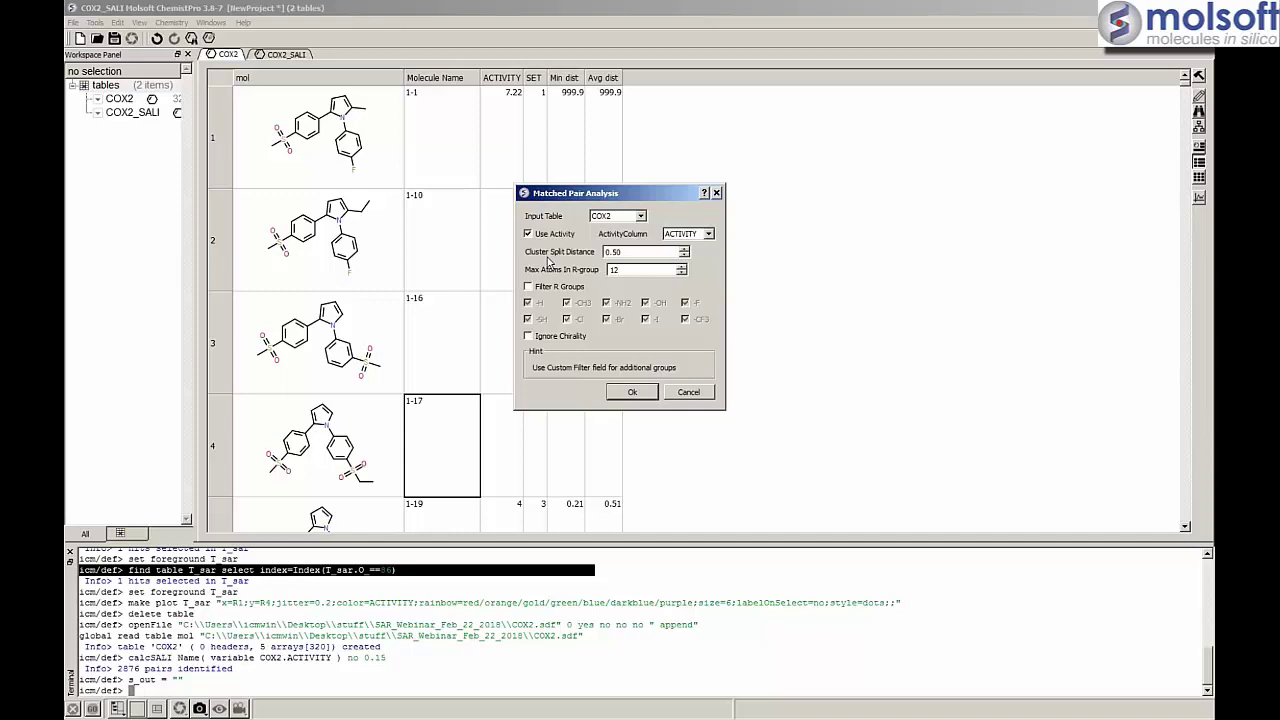
{"action": "left_click_drag", "start_coordinate": [626, 252], "coordinate": [601, 252]}
{"action": "left_click", "coordinate": [645, 252]}
{"action": "left_click", "coordinate": [633, 393]}
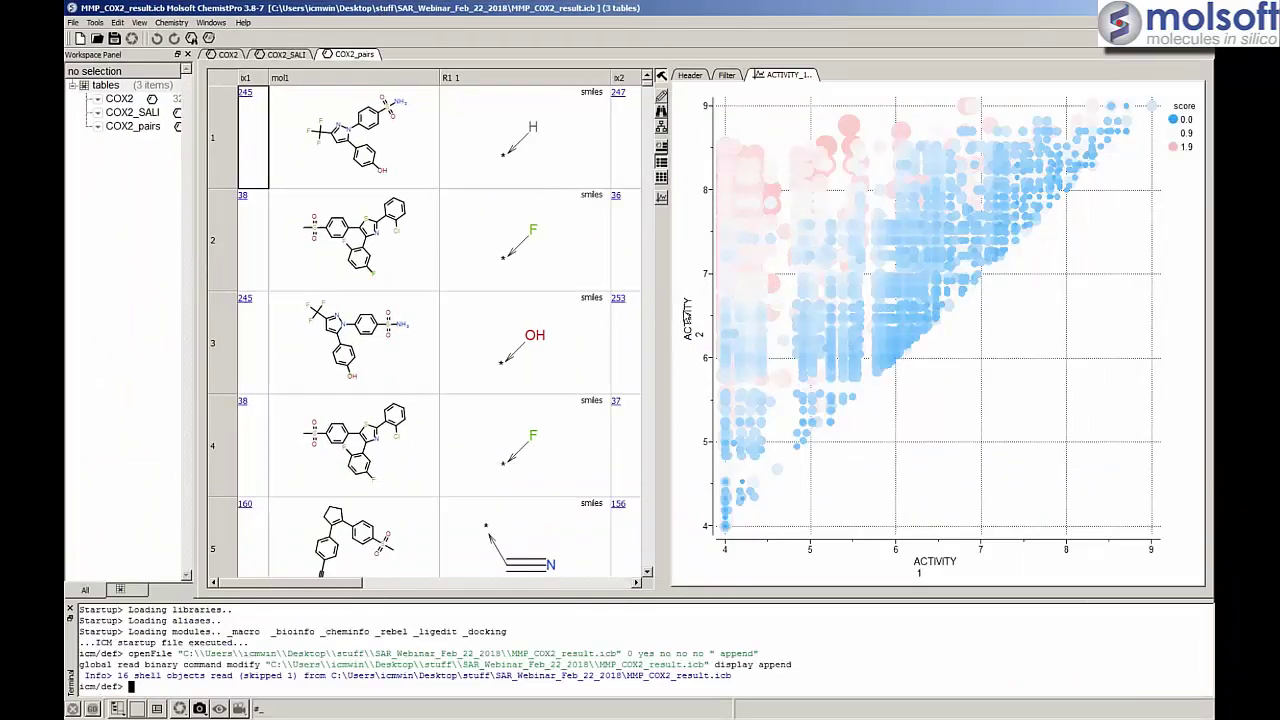
- Widen the COX2_pairs table area and narrow its molecule and R-group columns so both compounds of each pair show side by side
{"action": "left_click_drag", "start_coordinate": [665, 262], "coordinate": [833, 262]}
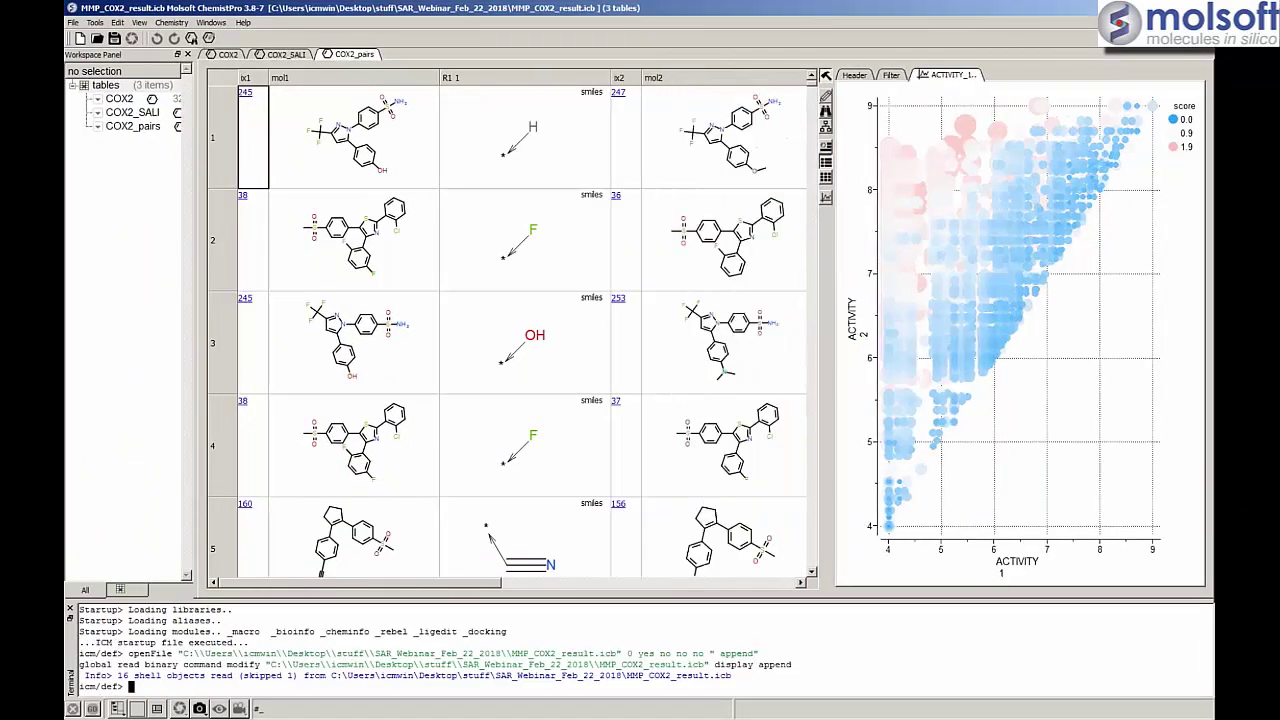
{"action": "left_click_drag", "start_coordinate": [612, 76], "coordinate": [508, 66]}
{"action": "left_click_drag", "start_coordinate": [502, 583], "coordinate": [594, 584]}
{"action": "left_click_drag", "start_coordinate": [657, 70], "coordinate": [626, 70]}
{"action": "left_click_drag", "start_coordinate": [614, 583], "coordinate": [500, 590]}
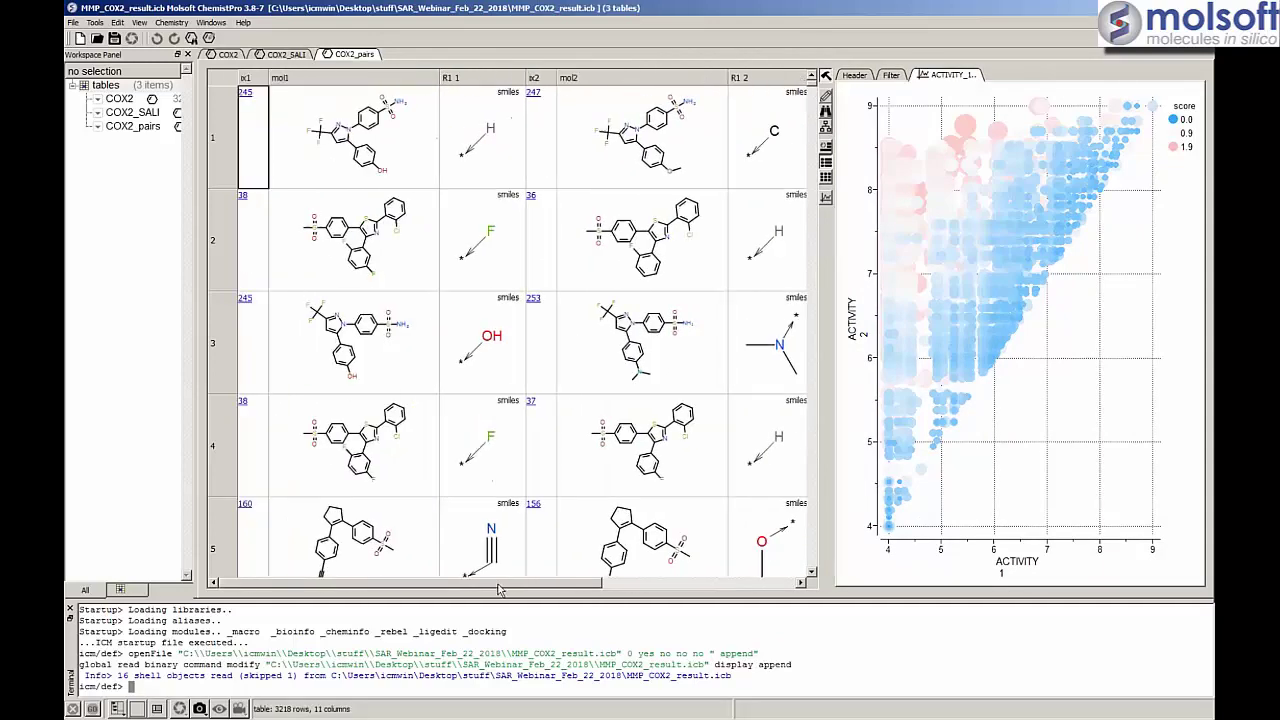
{"action": "left_click_drag", "start_coordinate": [729, 77], "coordinate": [678, 74]}
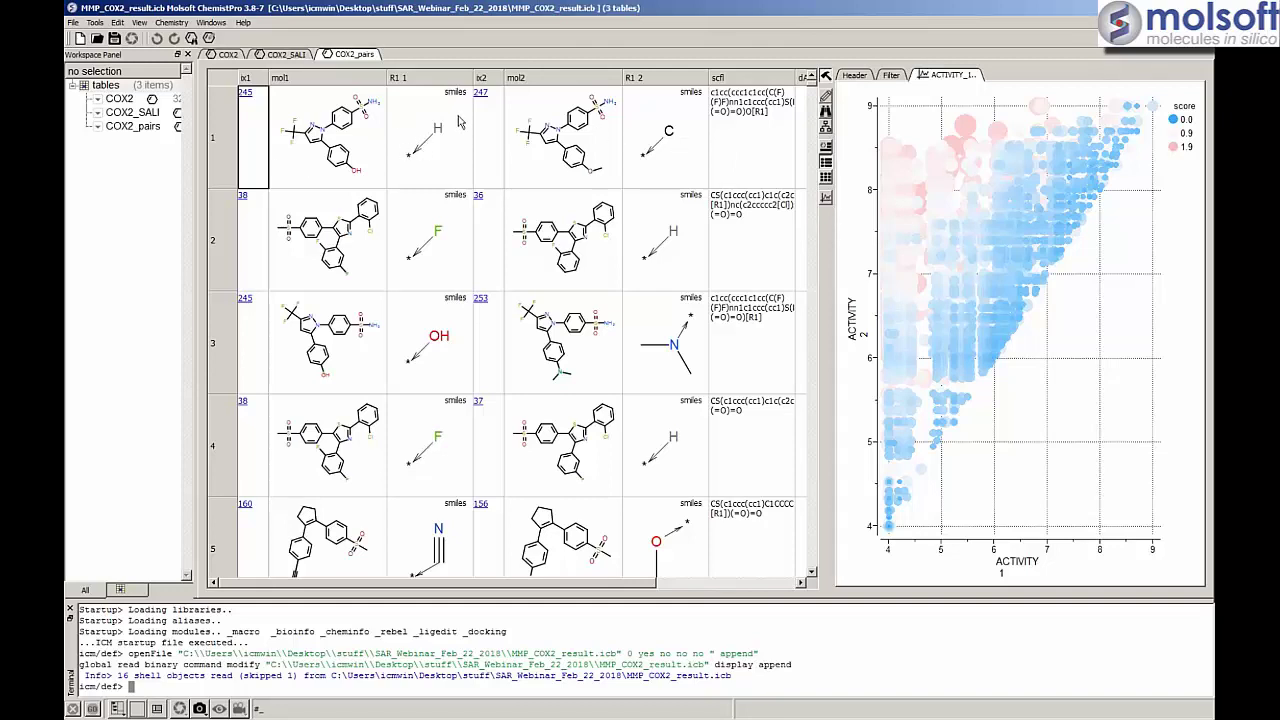
- Inspect the first matched pair in COX2_pairs, from its structures and R groups to its activity, activity difference and score columns
{"action": "left_click_drag", "start_coordinate": [446, 584], "coordinate": [607, 605]}
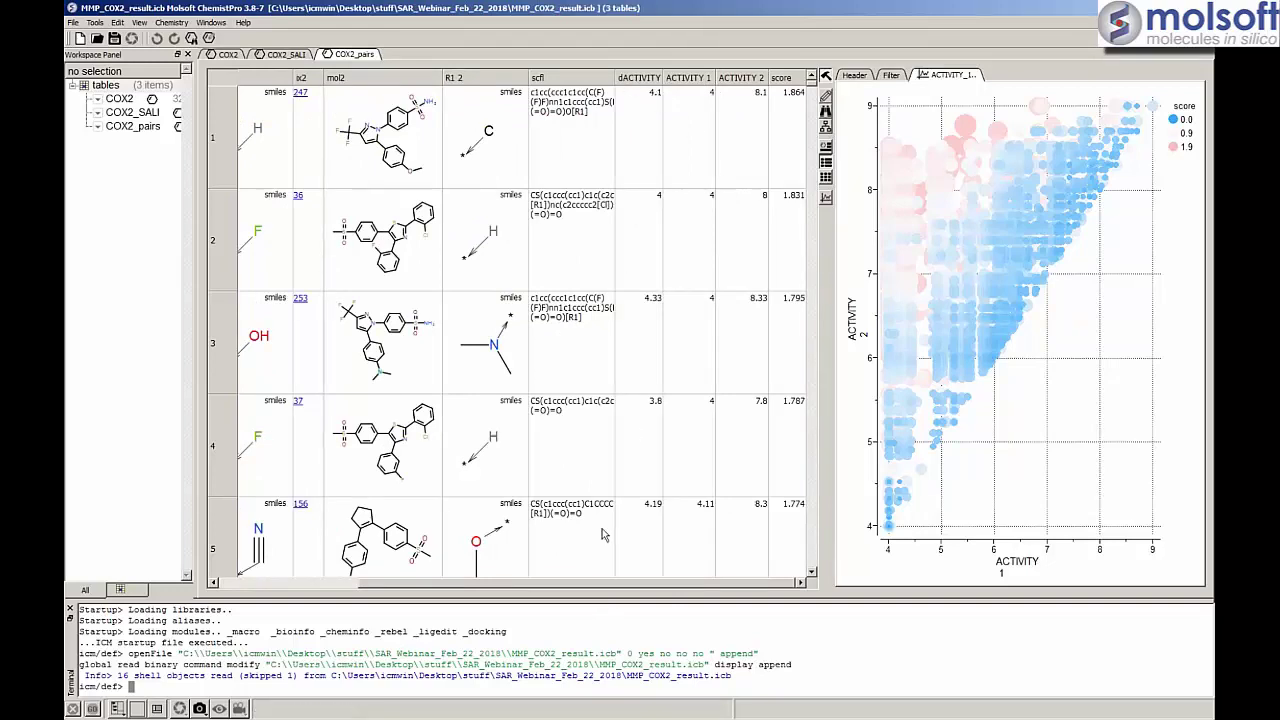
{"action": "left_click_drag", "start_coordinate": [572, 584], "coordinate": [411, 584]}
{"action": "left_click", "coordinate": [216, 110]}
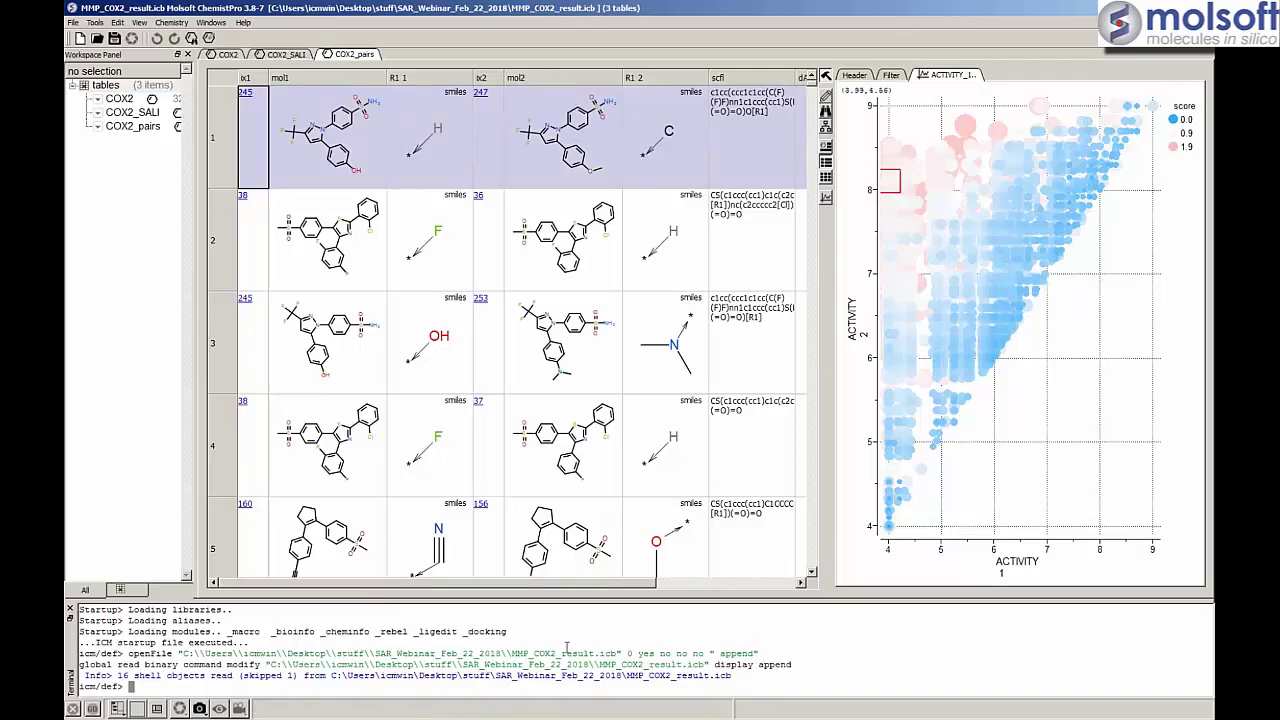
{"action": "left_click_drag", "start_coordinate": [572, 583], "coordinate": [718, 597]}
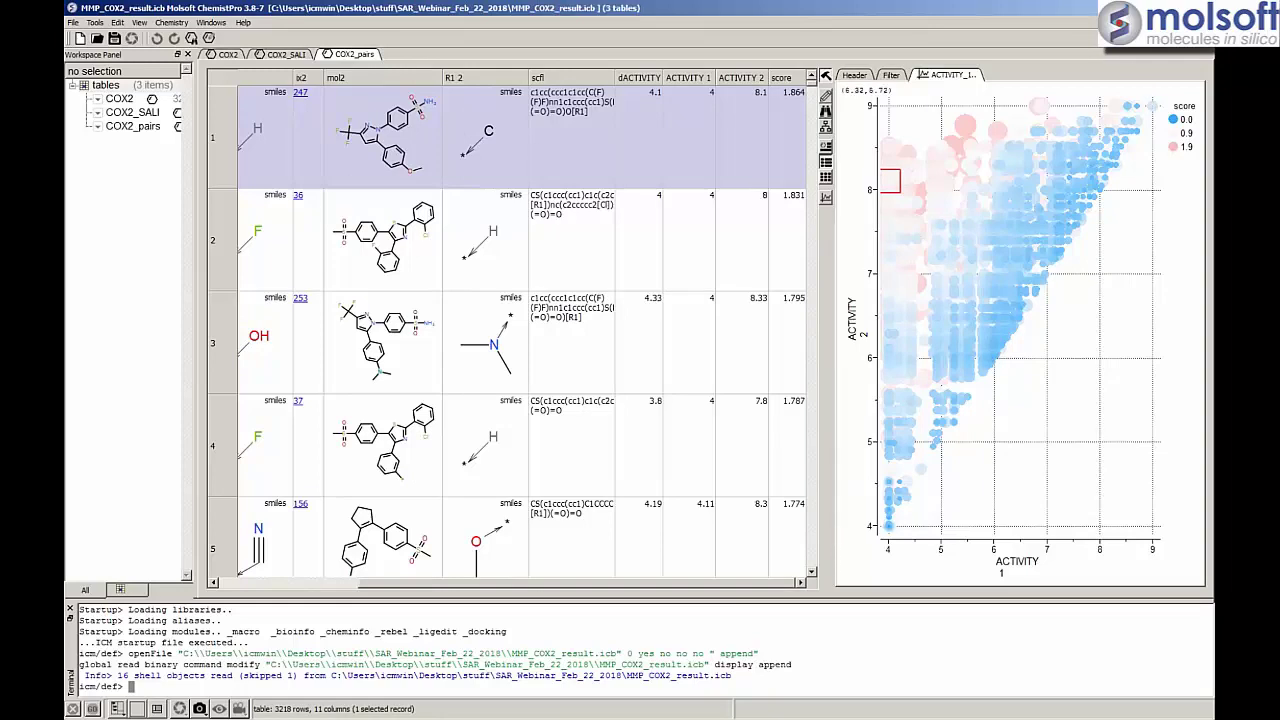
{"action": "left_click_drag", "start_coordinate": [658, 584], "coordinate": [512, 584]}
{"action": "left_click", "coordinate": [440, 148]}
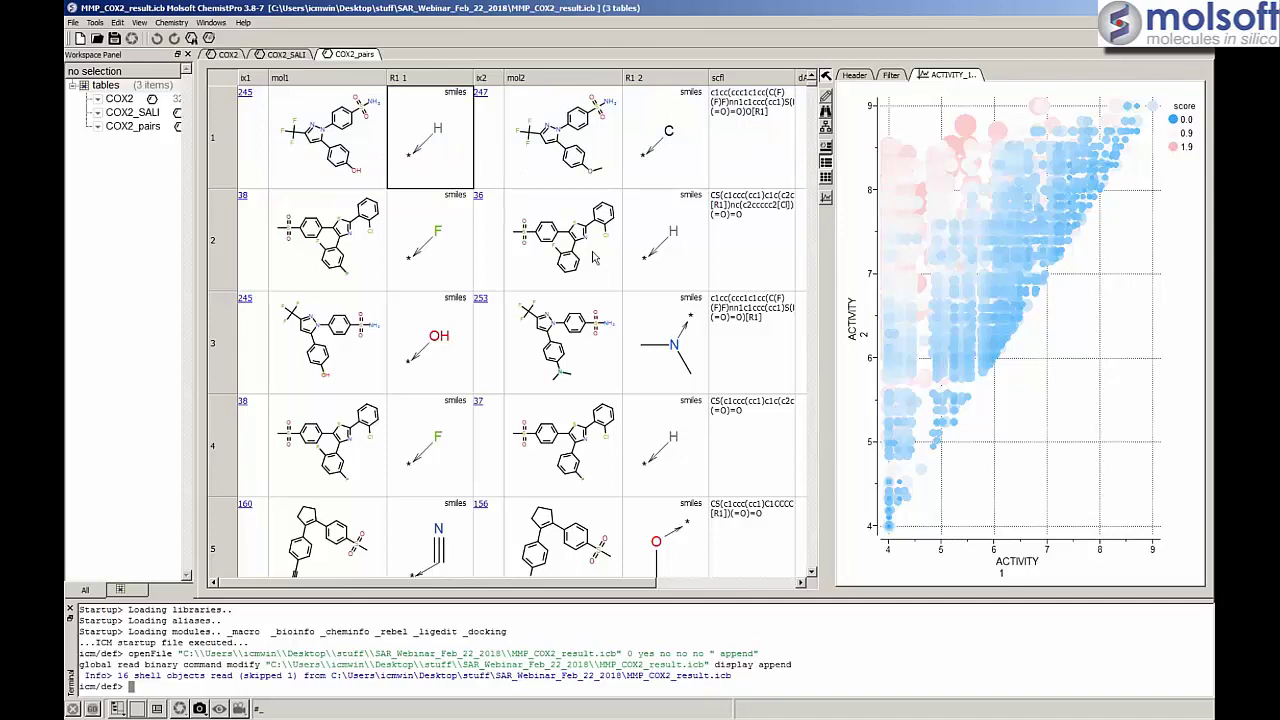
- Display the SMILES in the scaffold column of COX2_pairs as 2D structures and widen the table area to show them fully
{"action": "right_click", "coordinate": [731, 80]}
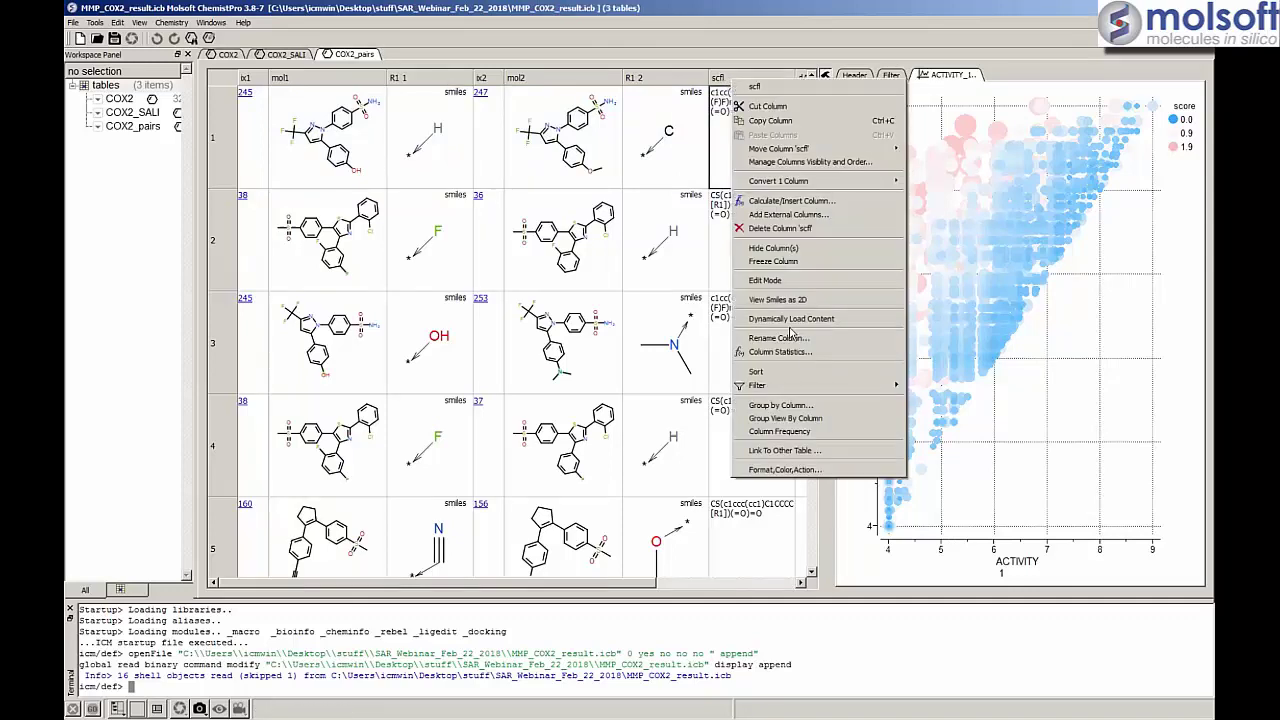
{"action": "left_click", "coordinate": [806, 300]}
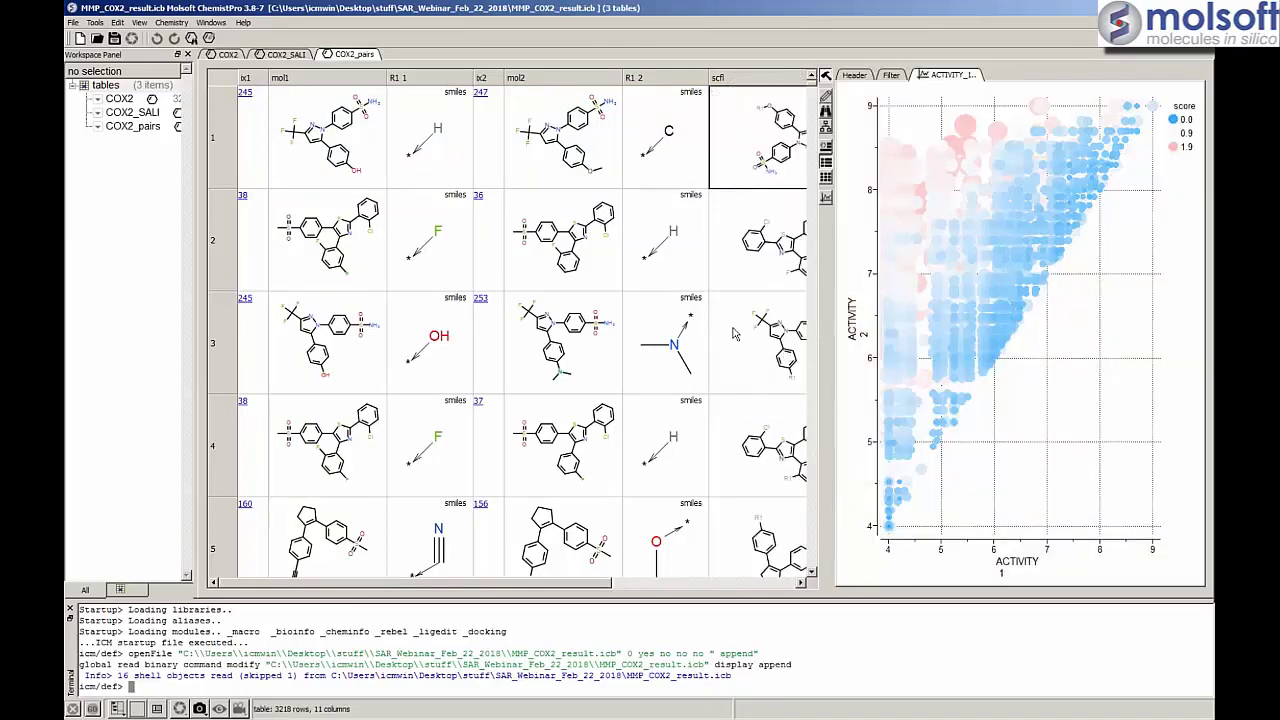
{"action": "left_click_drag", "start_coordinate": [834, 255], "coordinate": [945, 250]}
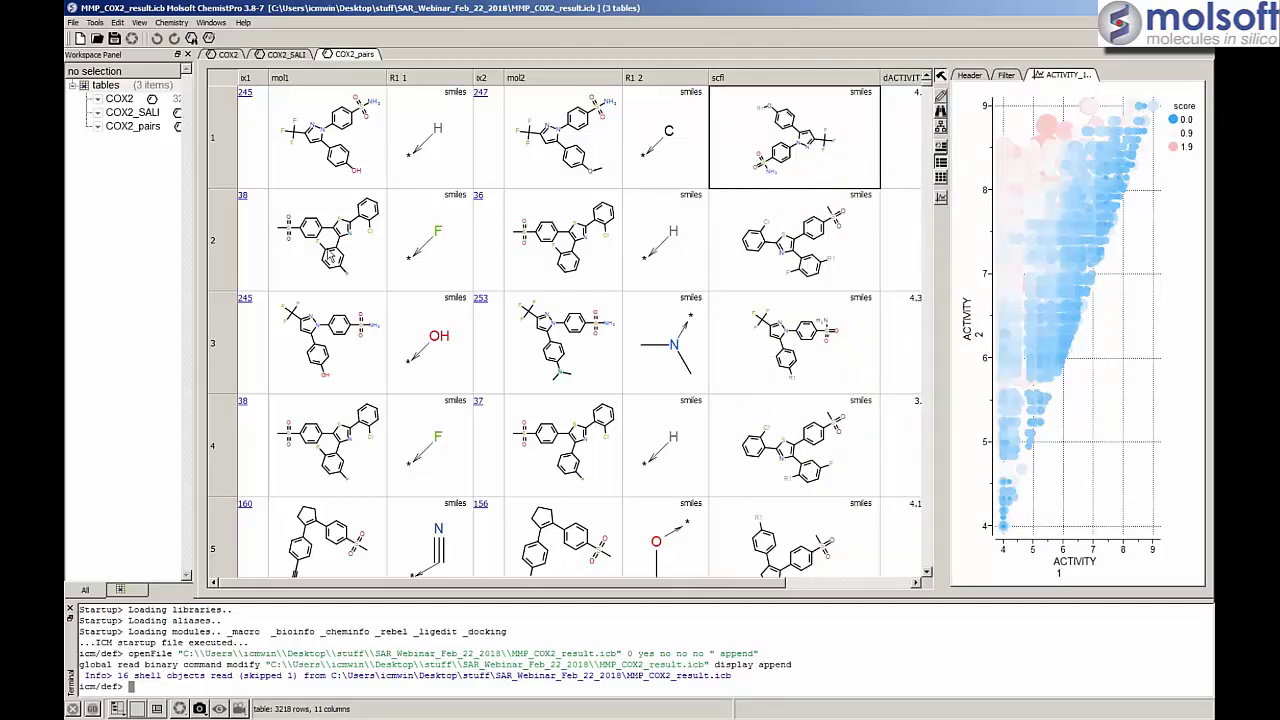
{"action": "scroll", "coordinate": [445, 346], "scroll_direction": "down", "scroll_amount": 2}
{"action": "scroll", "coordinate": [445, 346], "scroll_direction": "up", "scroll_amount": 2}
- Remove all objects from the workspace with the terminal command rm all
{"action": "left_click", "coordinate": [538, 651]}
{"action": "key", "text": "alt+Tab"}
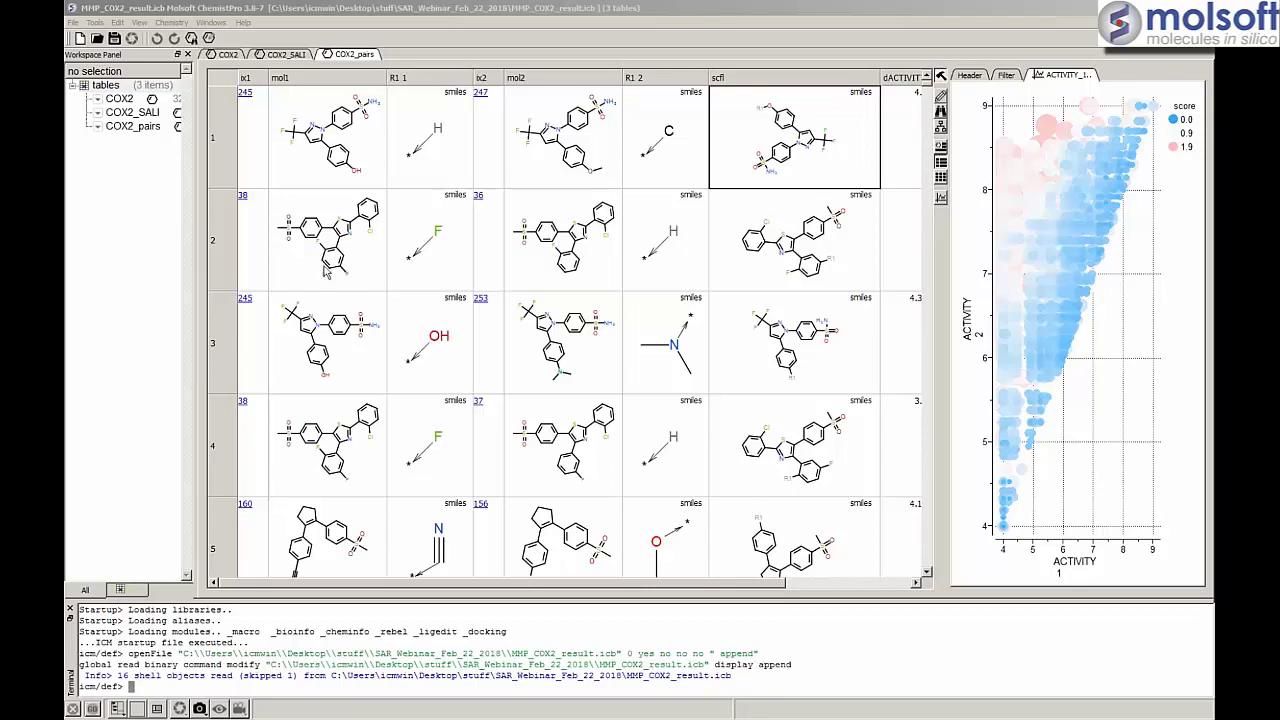
{"action": "left_click", "coordinate": [352, 677]}
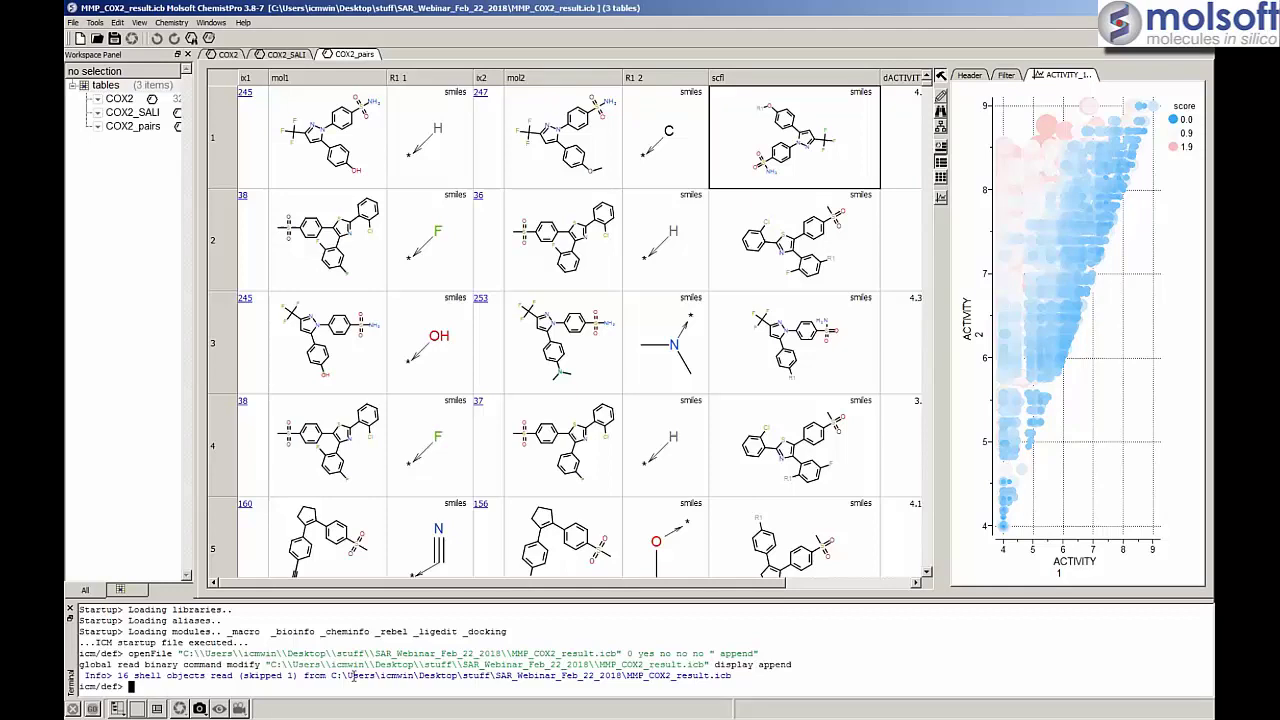
{"action": "type", "text": "rm all"}
{"action": "key", "text": "Return"}
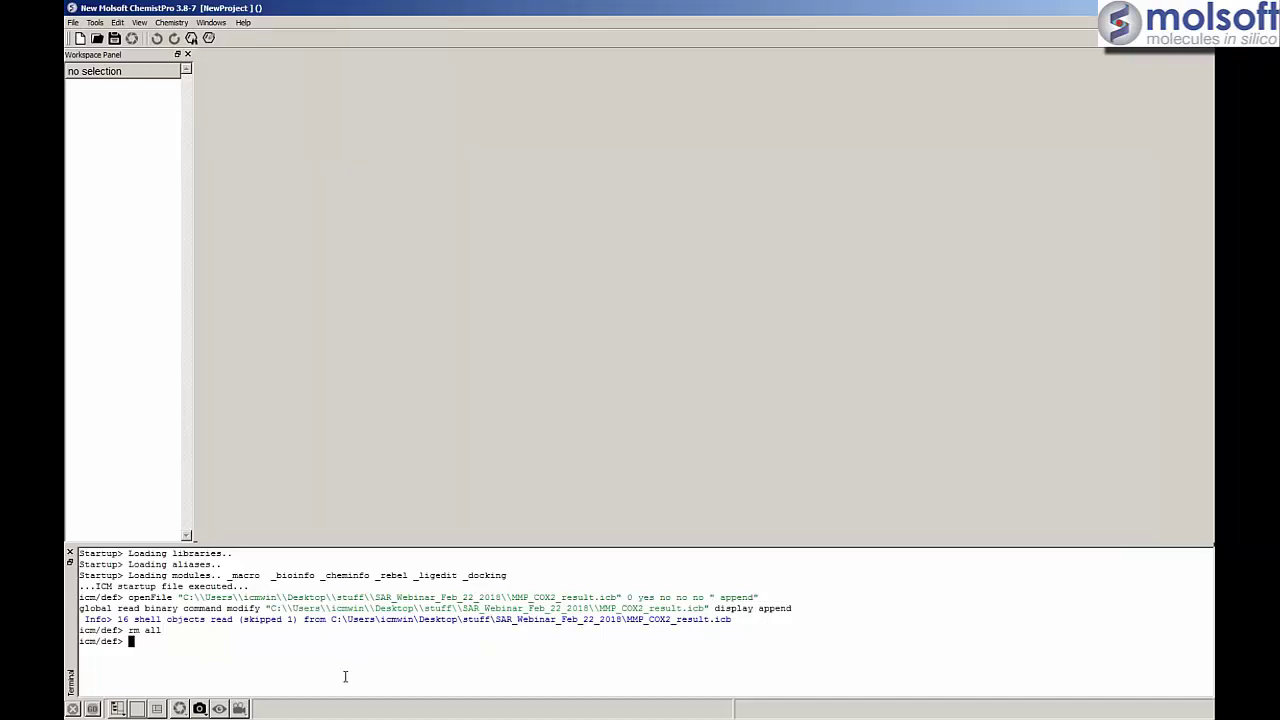
- Switch to the presentation and show the SAR landscape analysis slide
{"action": "left_click", "coordinate": [345, 719]}
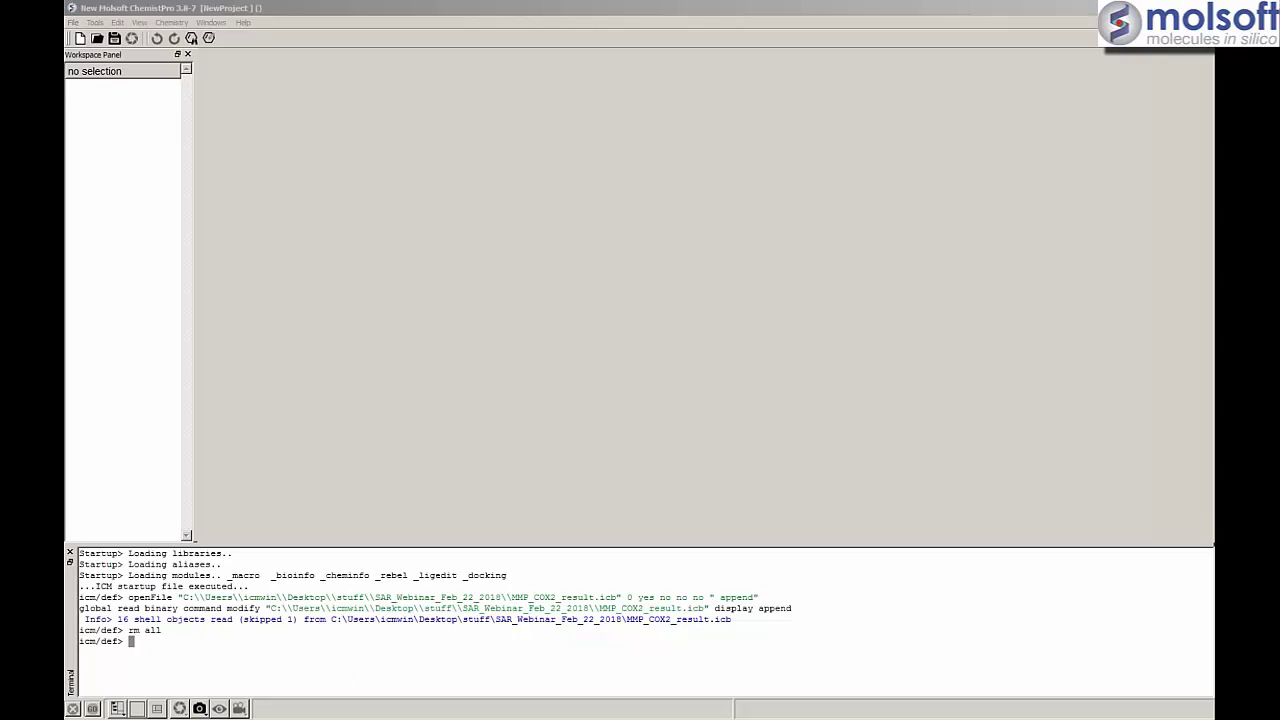
{"action": "key", "text": "alt+Tab"}
{"action": "left_click", "coordinate": [262, 463]}
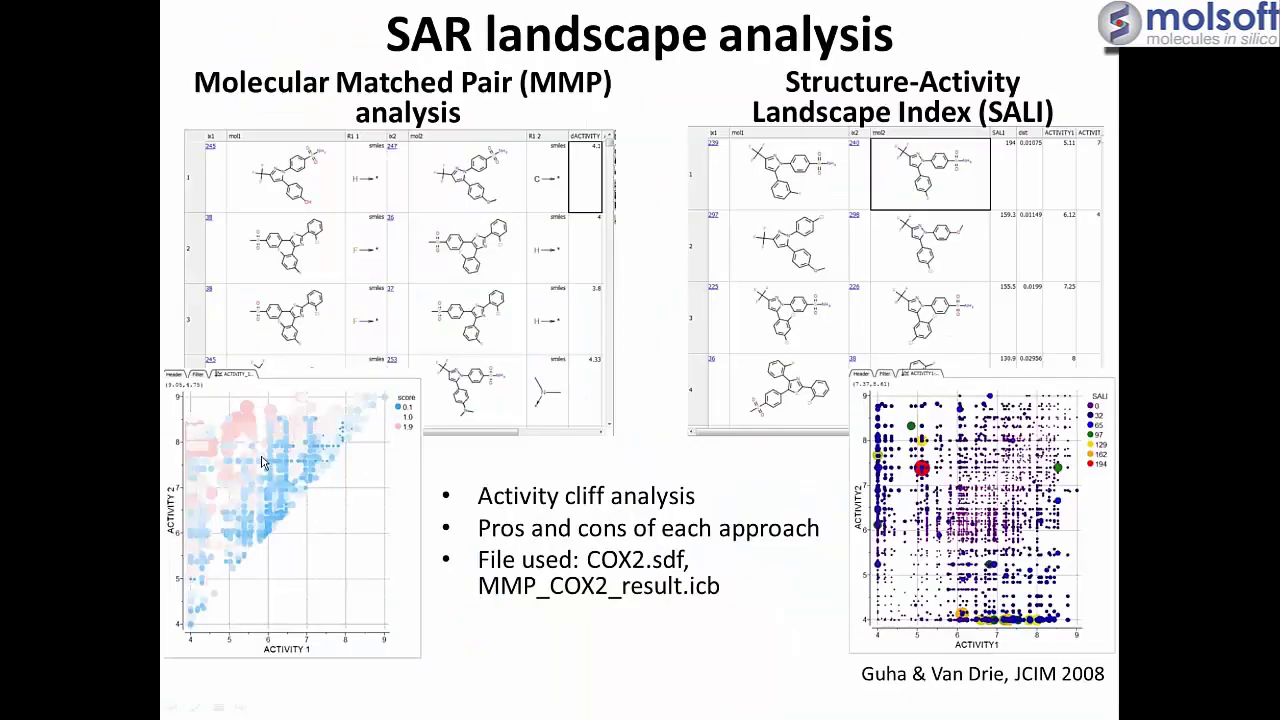
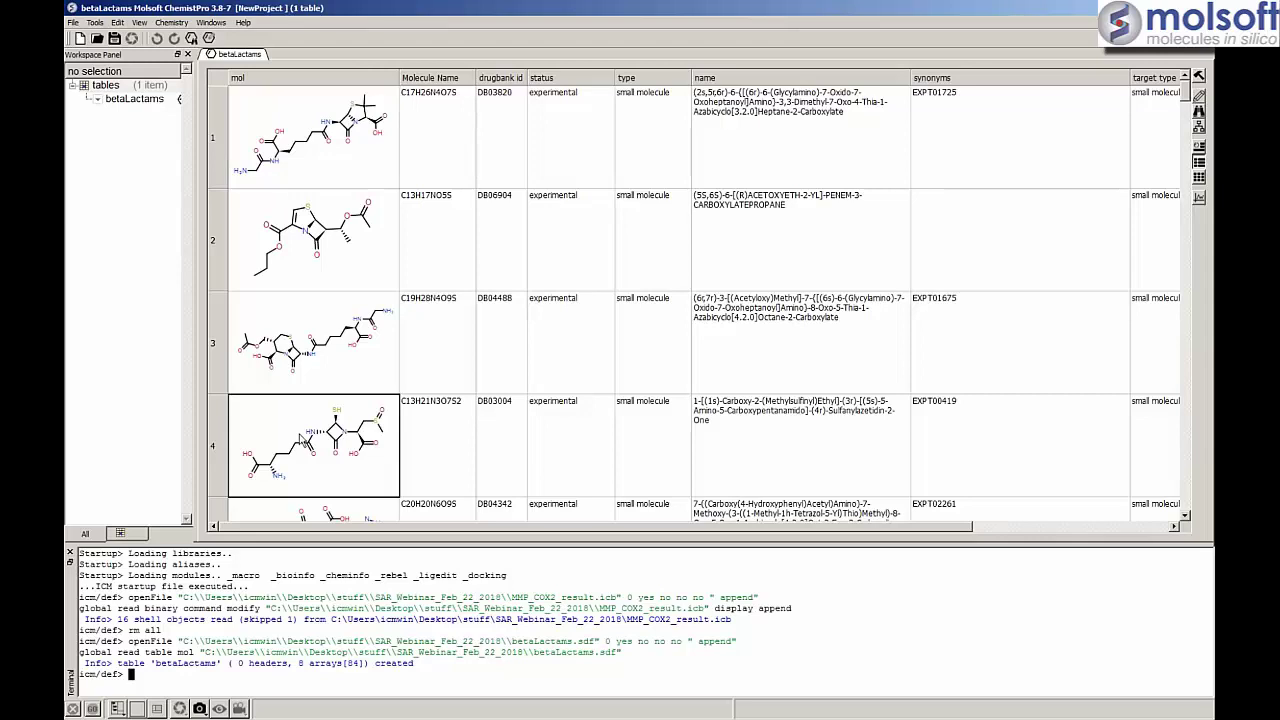
{"action": "mouse_move", "coordinate": [365, 625]}
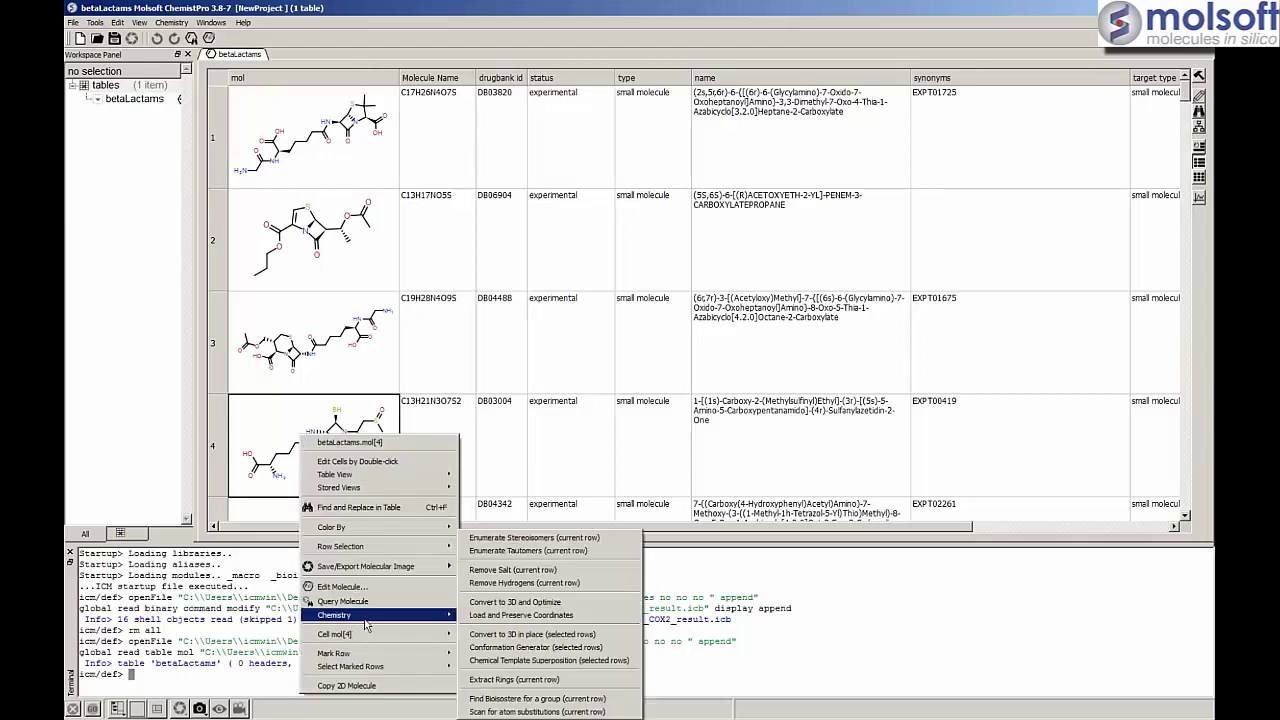
{"action": "left_click", "coordinate": [232, 378]}
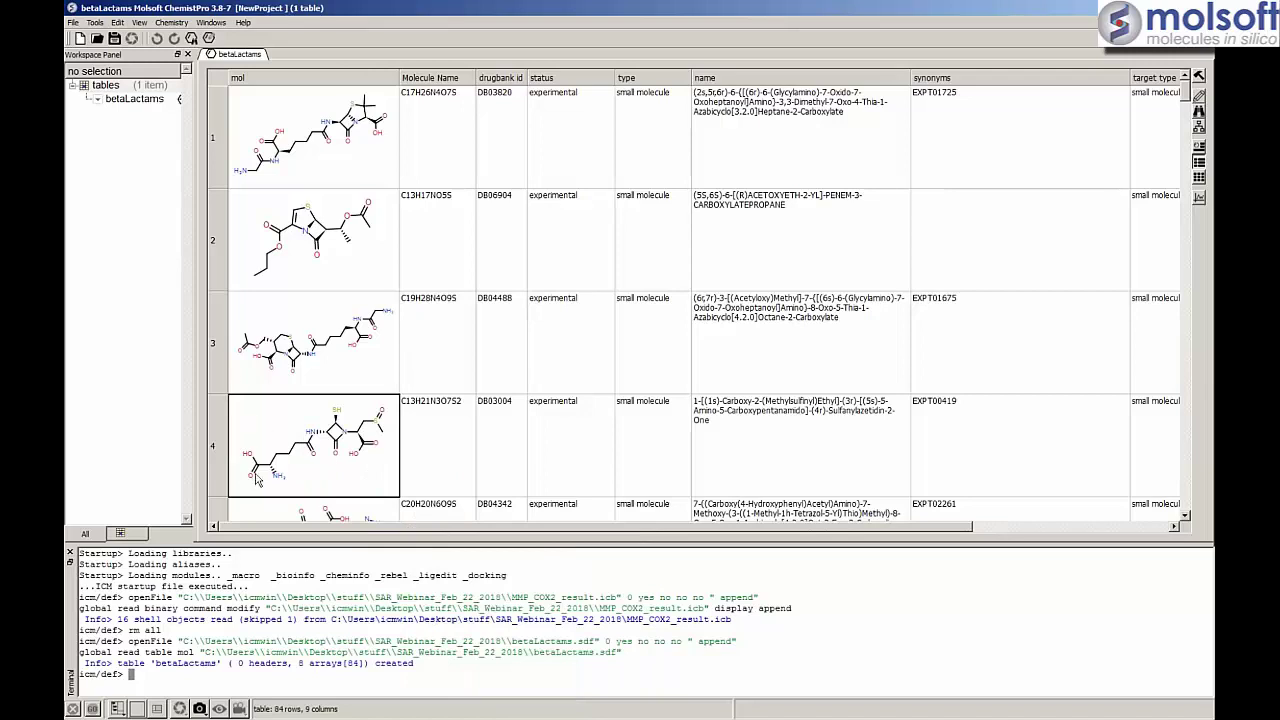
{"action": "right_click", "coordinate": [307, 450]}
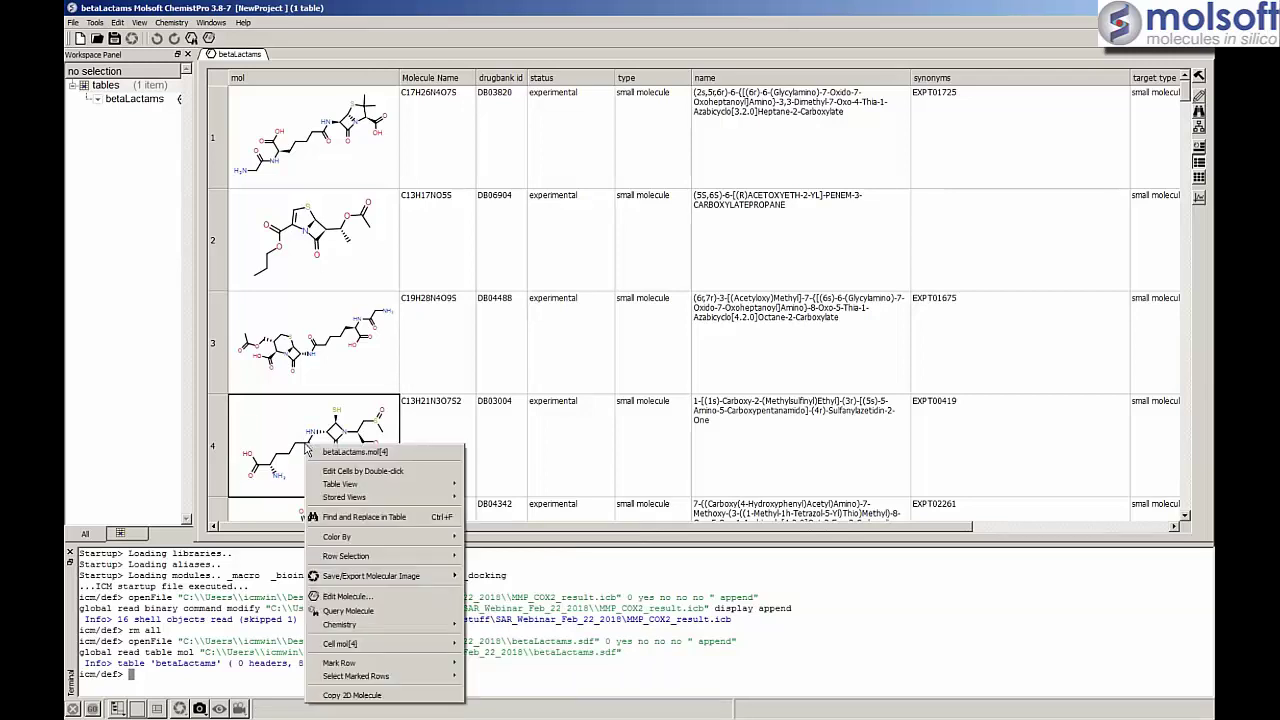
{"action": "left_click", "coordinate": [329, 428]}
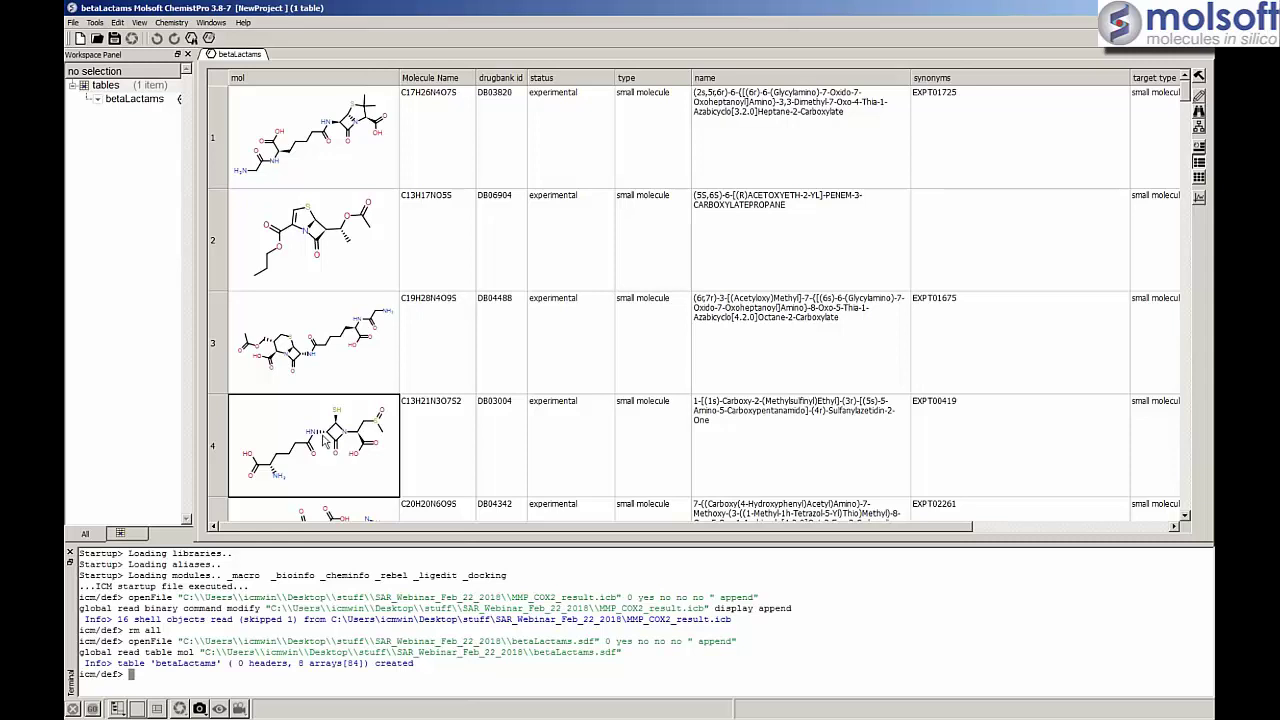
- Find bioisosteres in the 2D database for the carboxylic acid next to the amine in betaLactams row 4, generating full molecules
{"action": "right_click", "coordinate": [318, 432]}
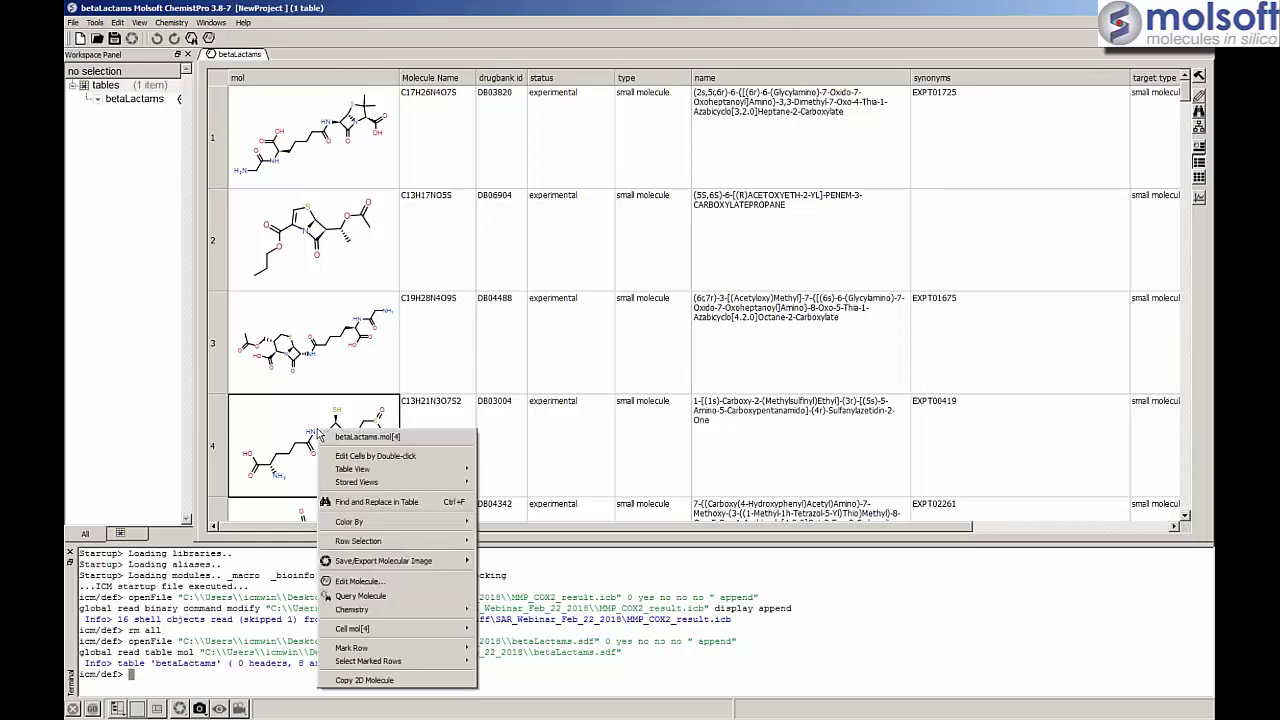
{"action": "mouse_move", "coordinate": [386, 615]}
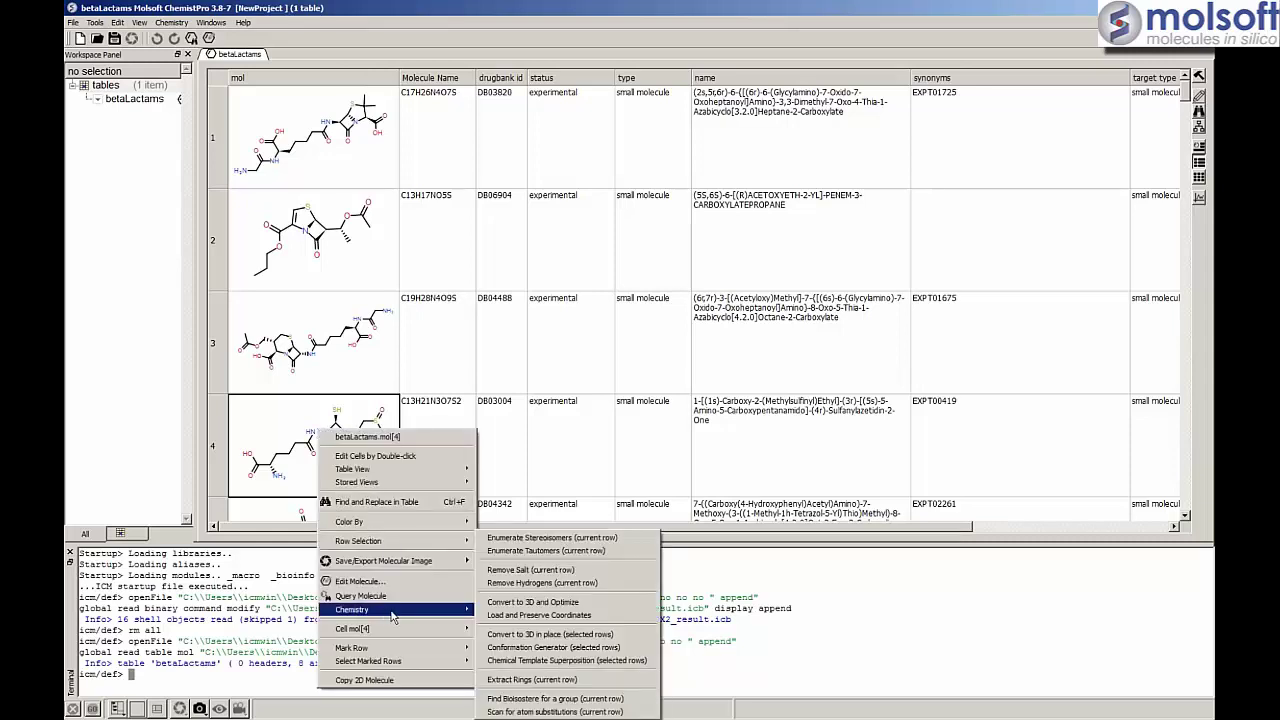
{"action": "left_click", "coordinate": [543, 698]}
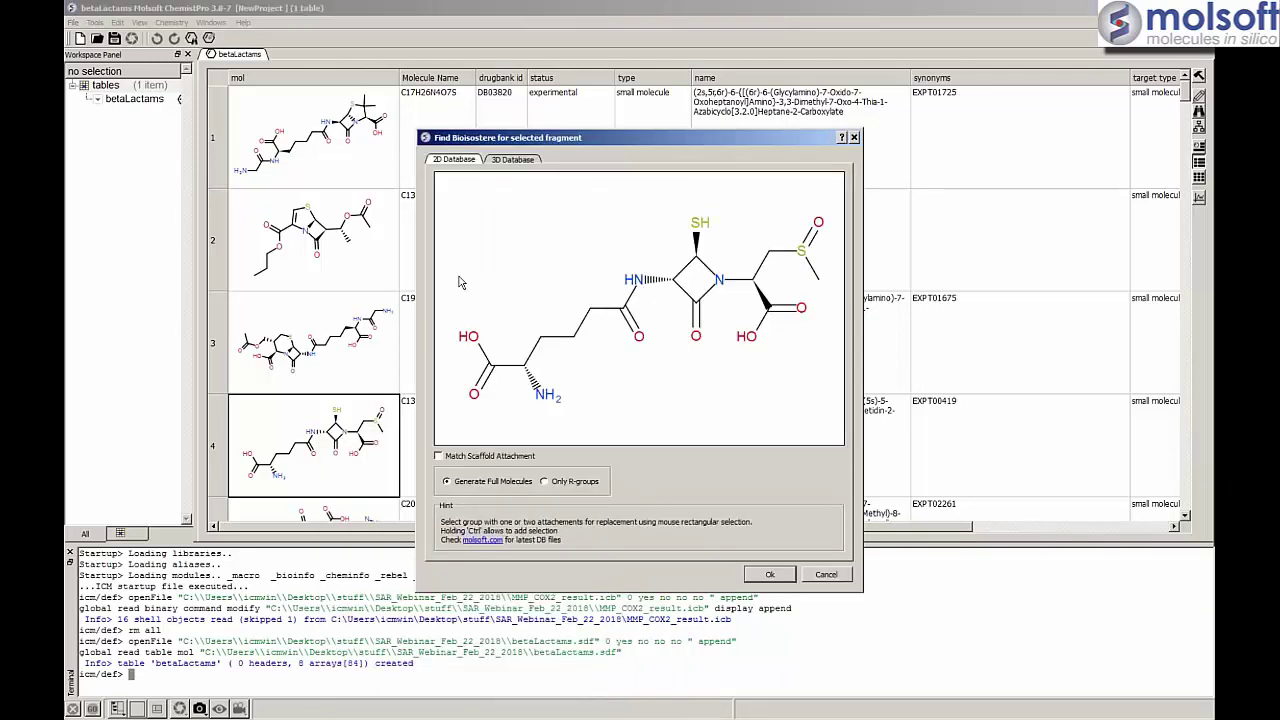
{"action": "left_click_drag", "start_coordinate": [456, 316], "coordinate": [514, 428]}
{"action": "left_click", "coordinate": [770, 576]}
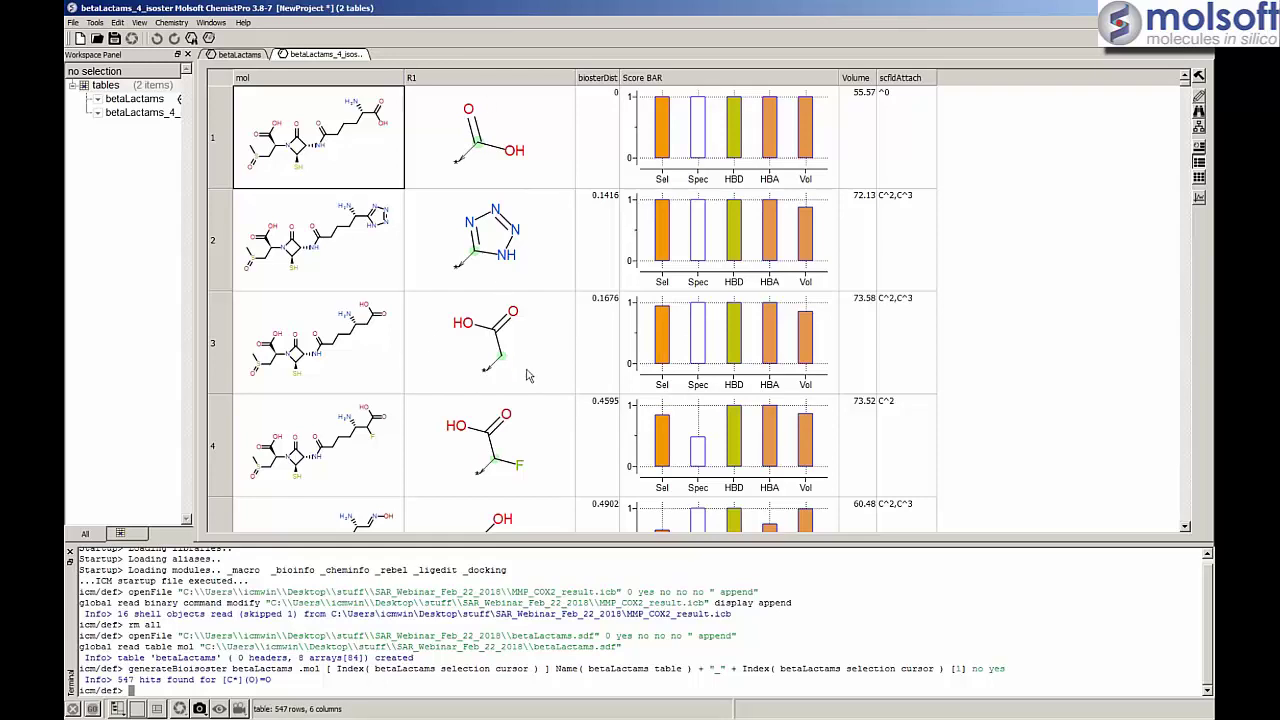
- Look over the carboxylic acid replacements and open the matched pair examples for the tetrazole in row 2
{"action": "scroll", "coordinate": [535, 365], "scroll_direction": "down", "scroll_amount": 2}
{"action": "scroll", "coordinate": [535, 365], "scroll_direction": "up", "scroll_amount": 2}
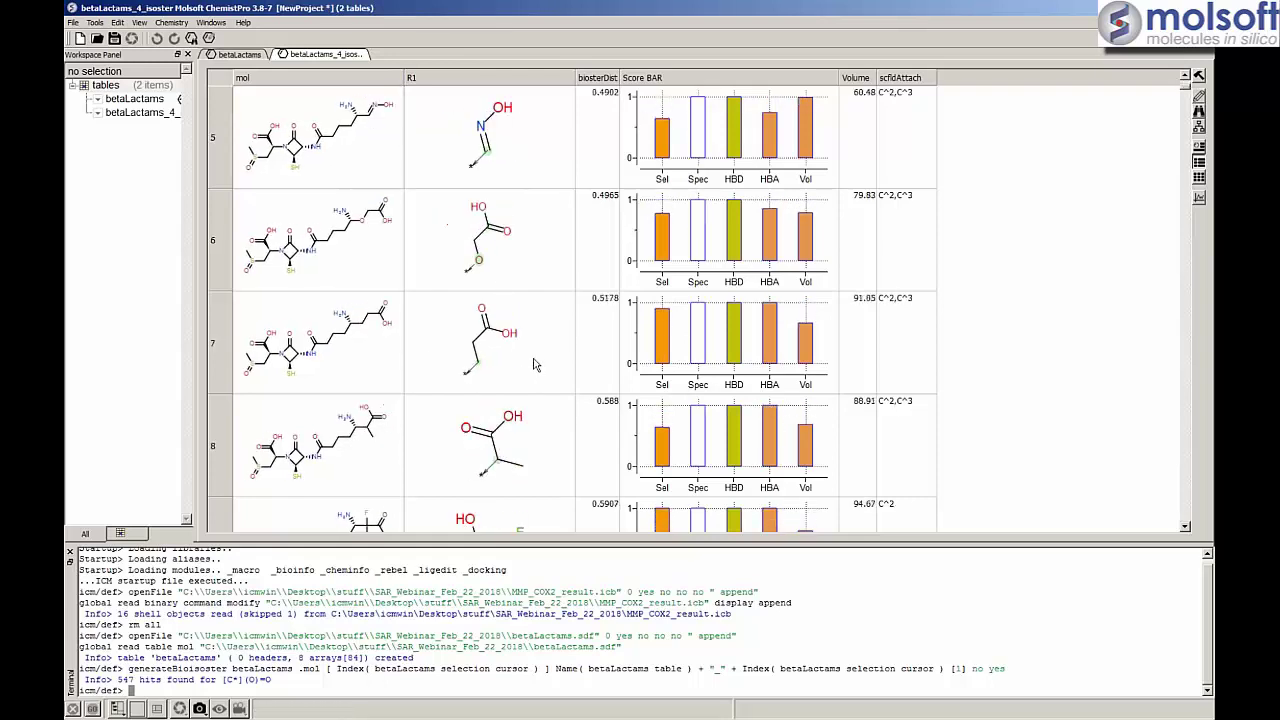
{"action": "double_click", "coordinate": [537, 272]}
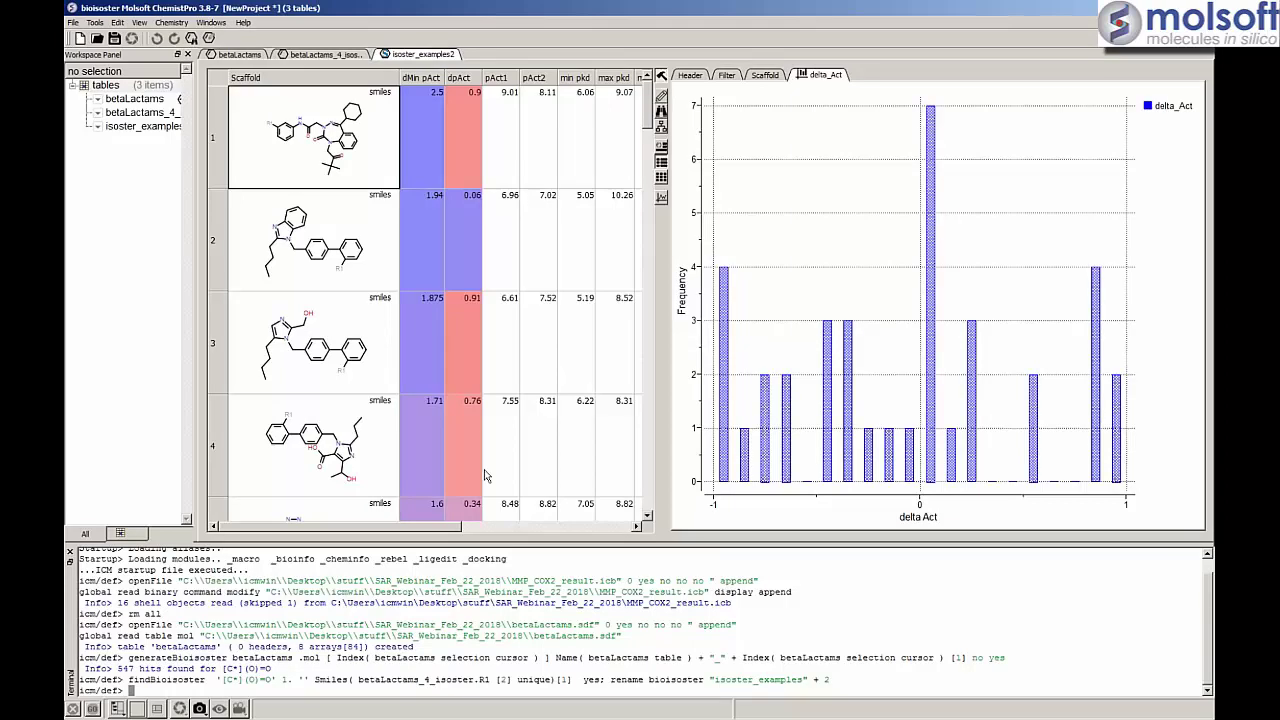
{"action": "left_click_drag", "start_coordinate": [441, 528], "coordinate": [351, 545]}
- Return to the carboxylic acid replacement table and open the matched pair examples for the oxime in row 5
{"action": "left_click", "coordinate": [321, 56]}
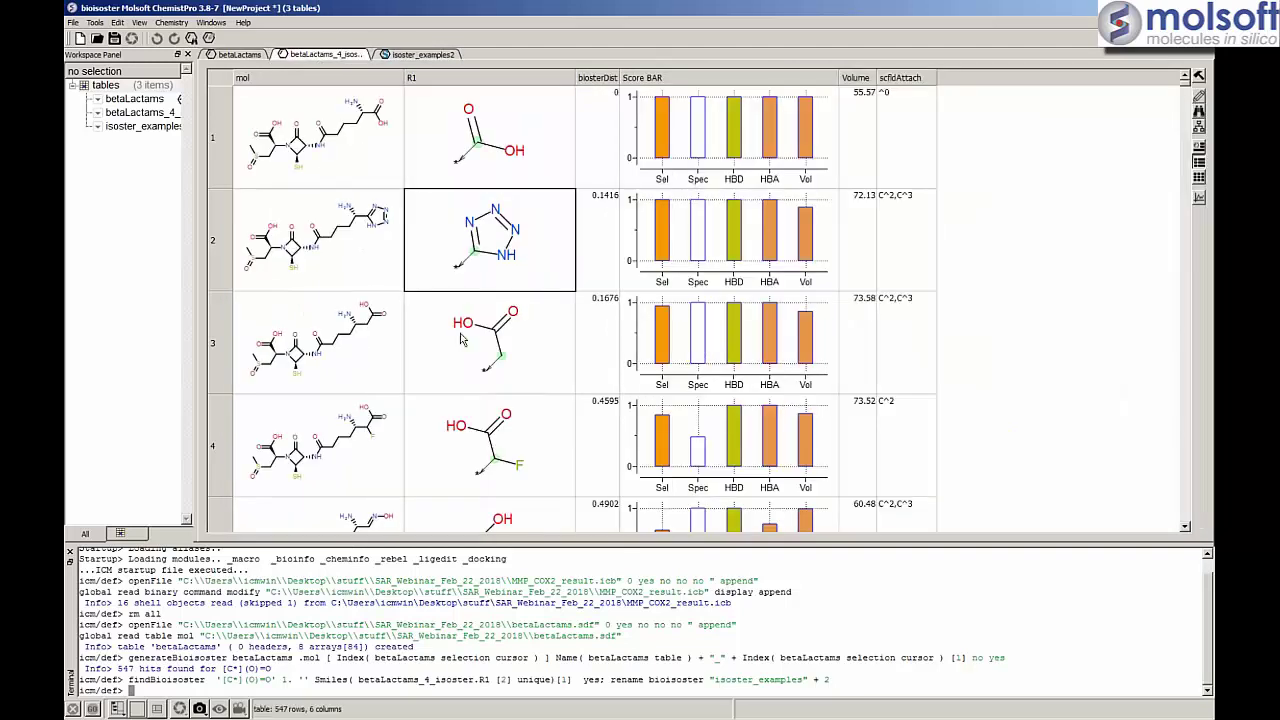
{"action": "scroll", "coordinate": [535, 345], "scroll_direction": "down", "scroll_amount": 2}
{"action": "left_click", "coordinate": [517, 358]}
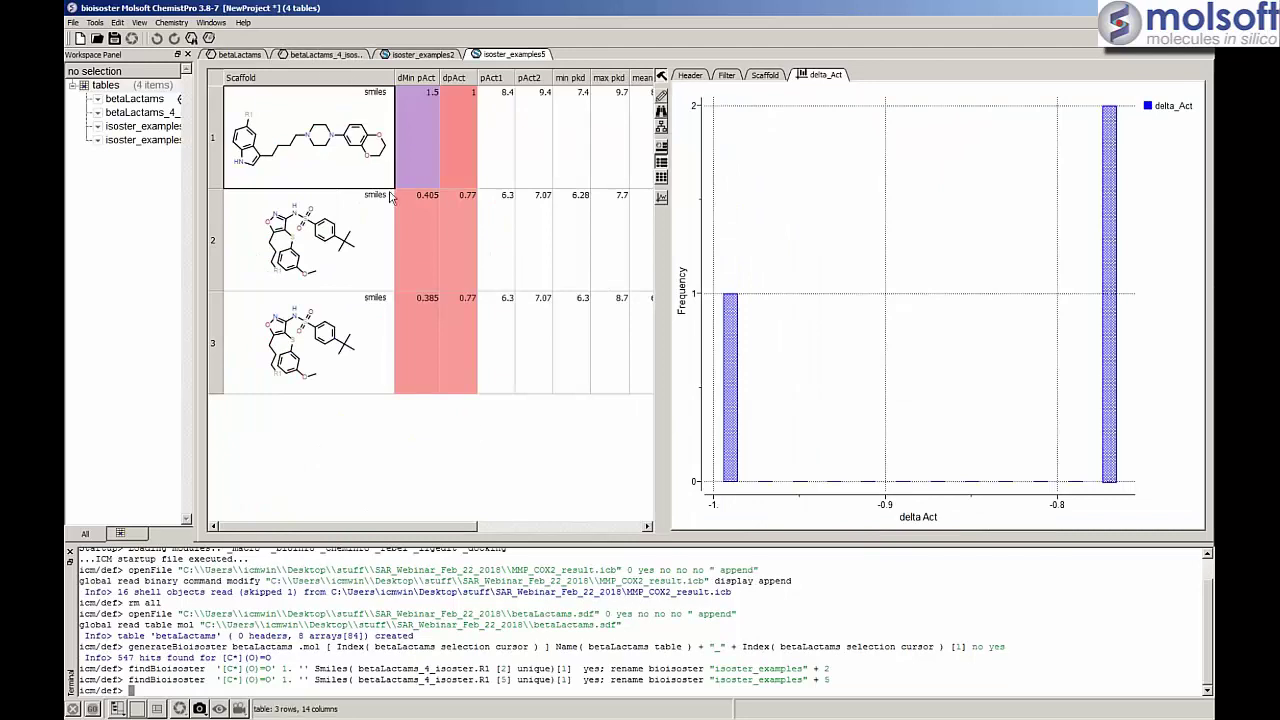
- Return to the betaLactams table and find bioisosteres for the methyltetrazole ring of the compound in row 5
{"action": "left_click", "coordinate": [332, 56]}
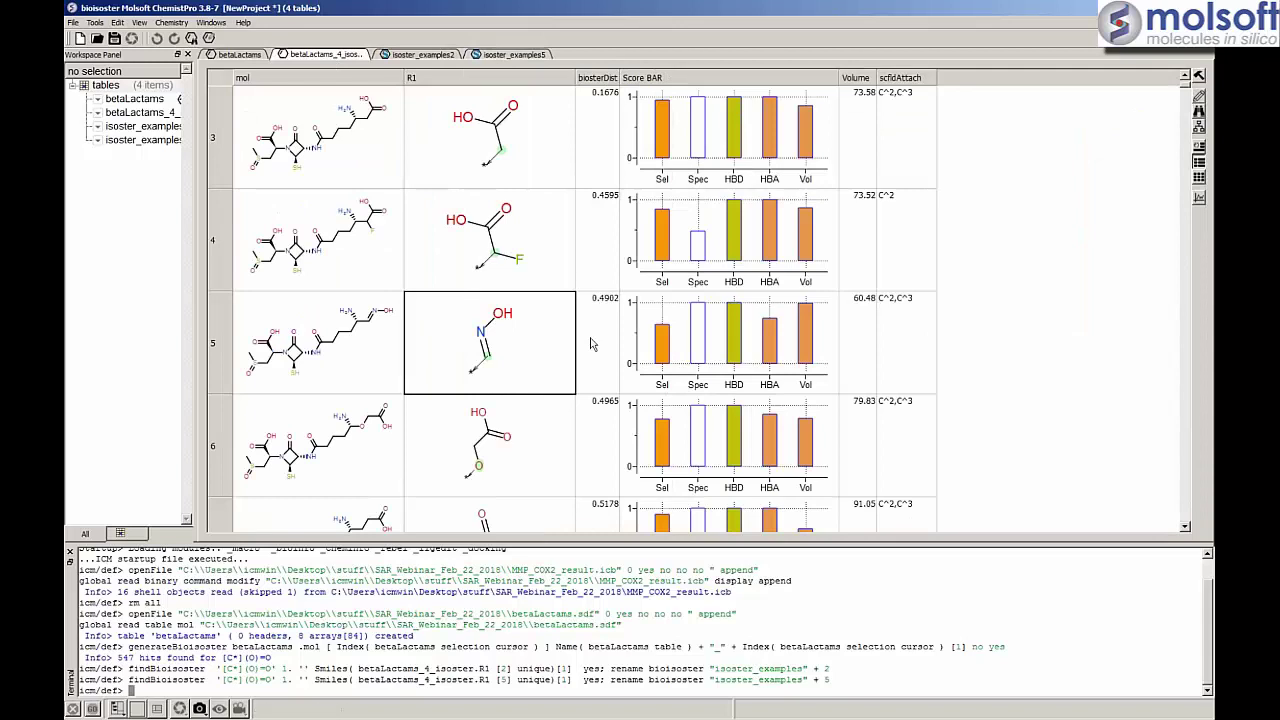
{"action": "left_click", "coordinate": [241, 56]}
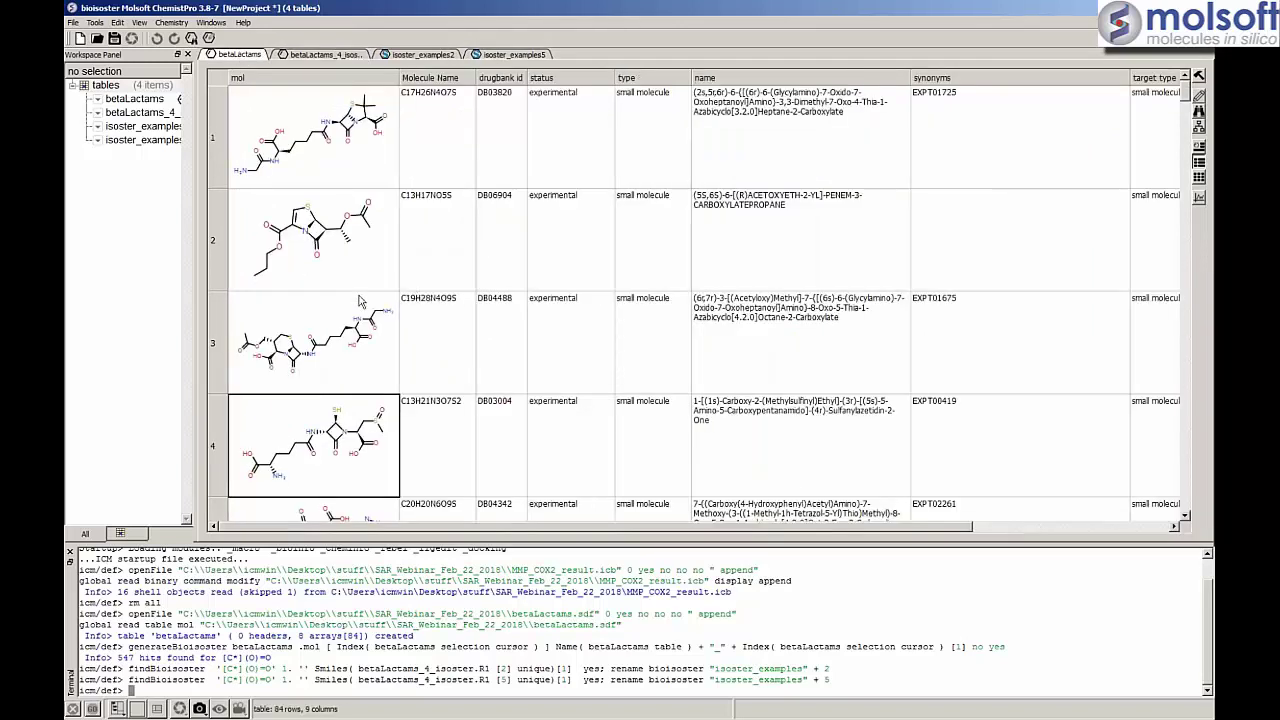
{"action": "scroll", "coordinate": [360, 294], "scroll_direction": "down", "scroll_amount": 3}
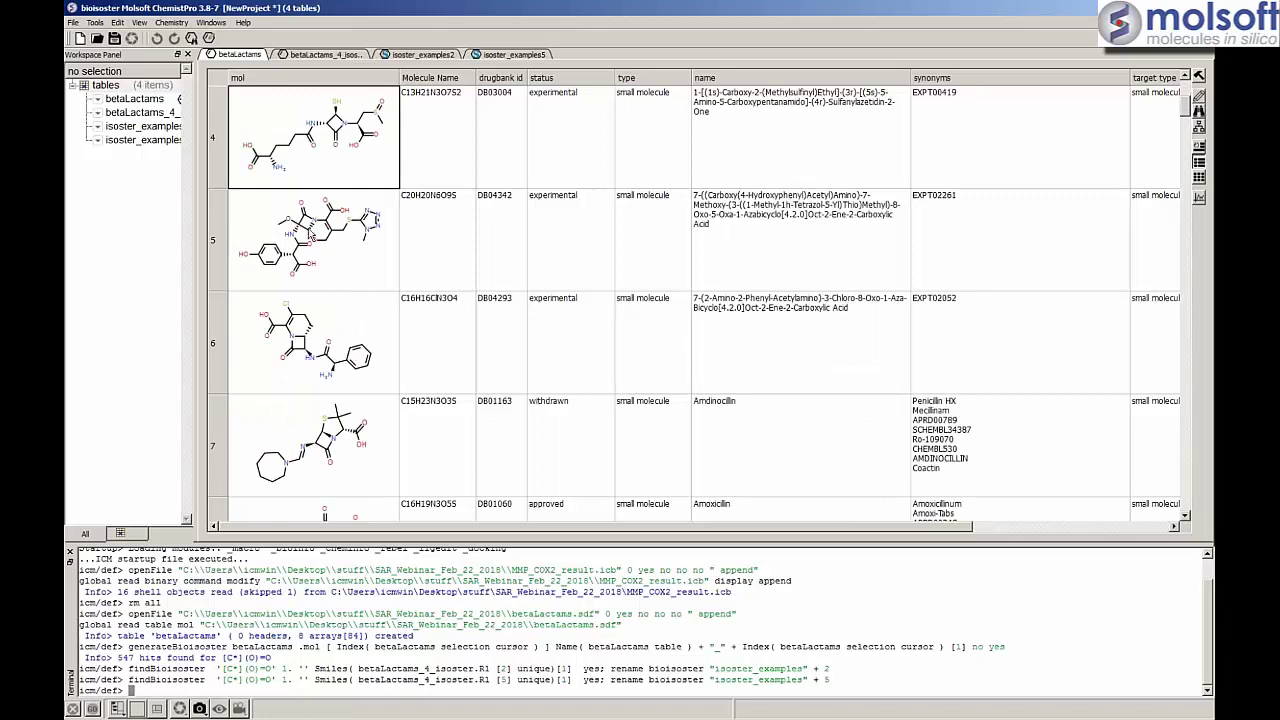
{"action": "left_click", "coordinate": [315, 236]}
{"action": "scroll", "coordinate": [350, 263], "scroll_direction": "down", "scroll_amount": 2}
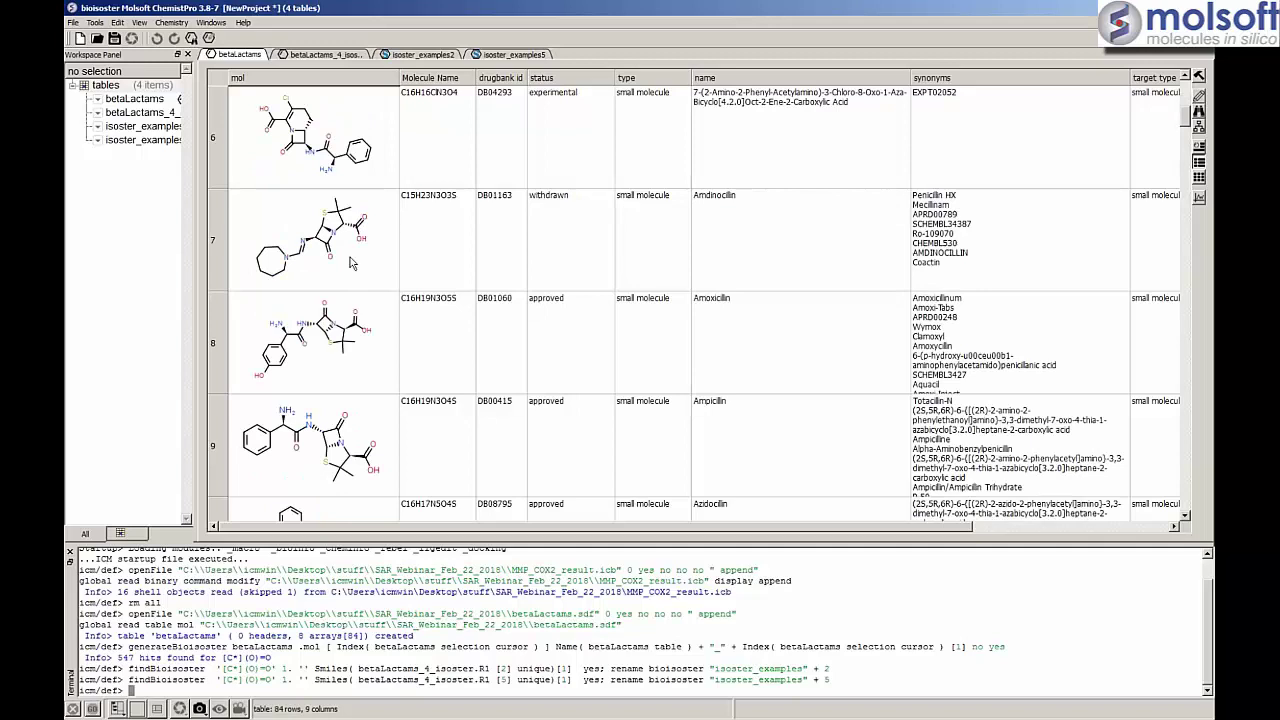
{"action": "scroll", "coordinate": [350, 263], "scroll_direction": "down", "scroll_amount": 4}
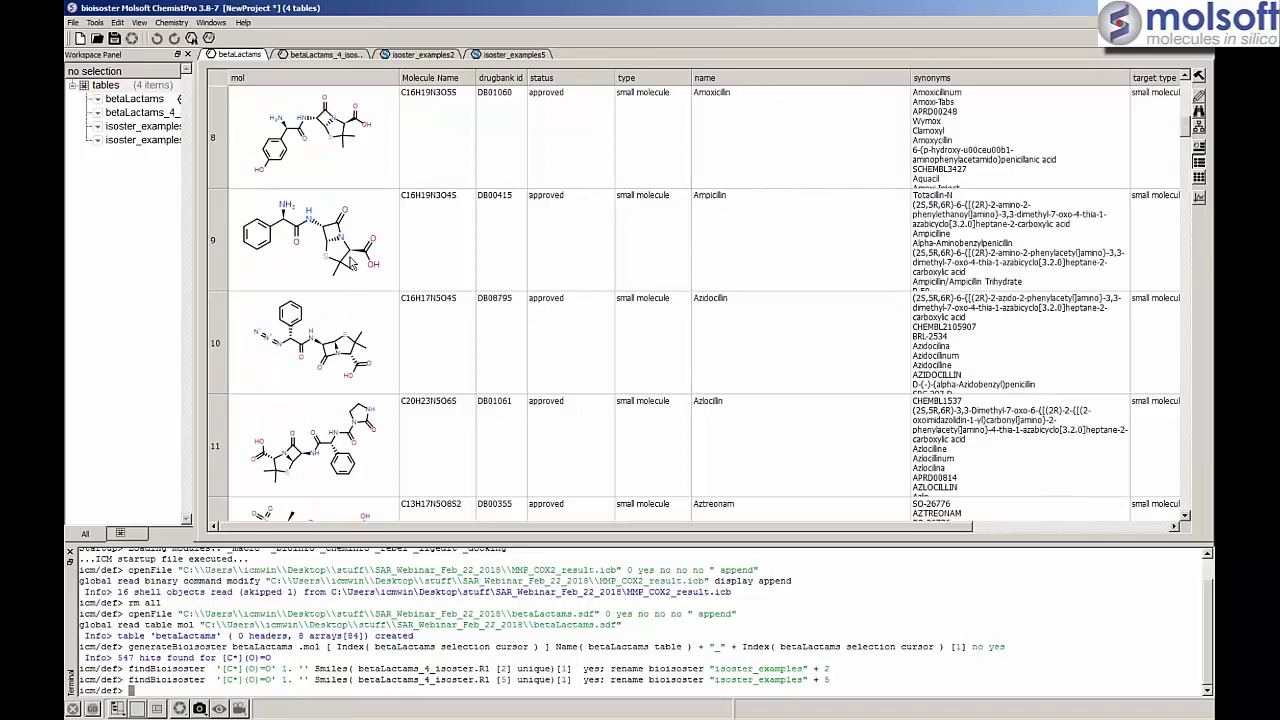
{"action": "scroll", "coordinate": [352, 263], "scroll_direction": "up", "scroll_amount": 3}
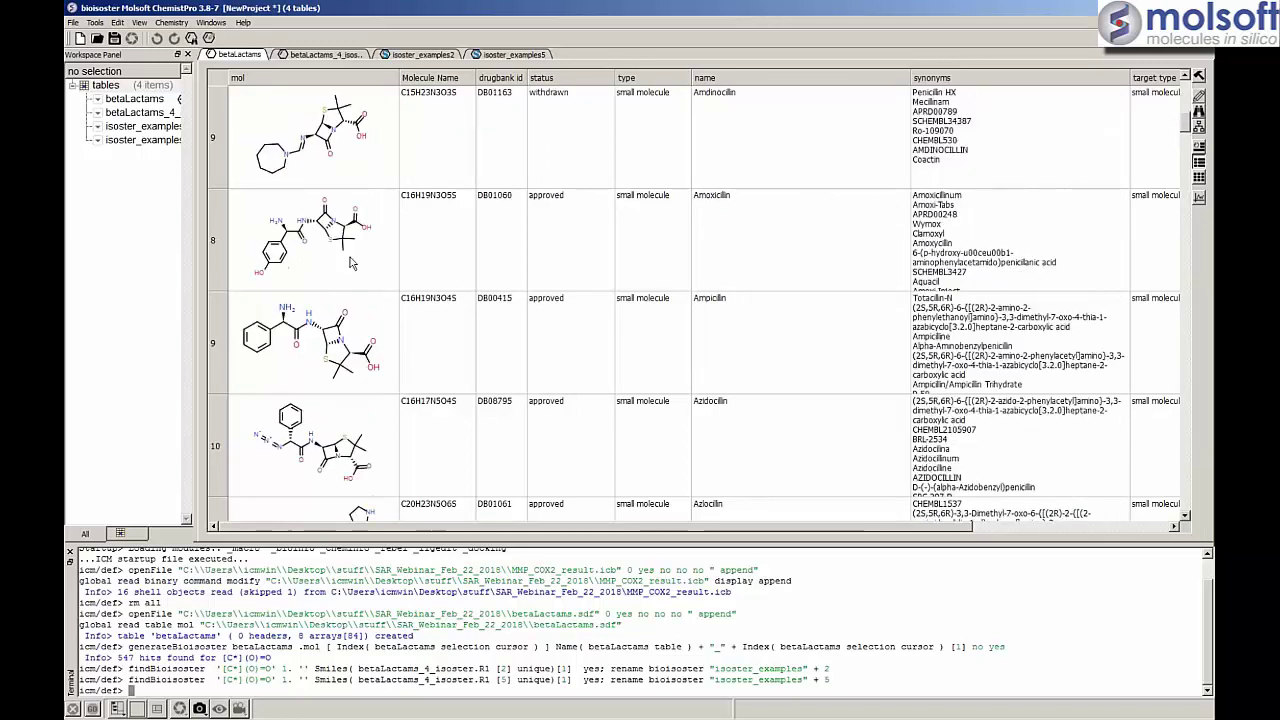
{"action": "scroll", "coordinate": [352, 235], "scroll_direction": "up", "scroll_amount": 2}
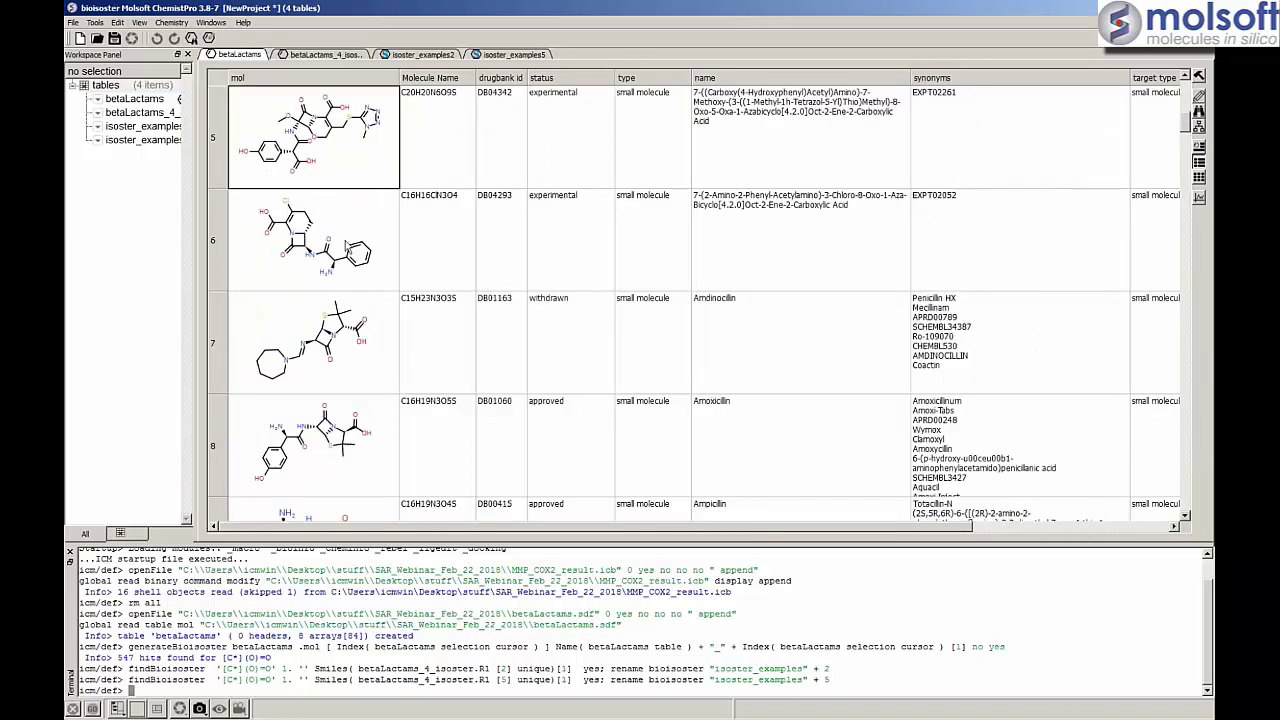
{"action": "right_click", "coordinate": [301, 143]}
{"action": "mouse_move", "coordinate": [408, 331]}
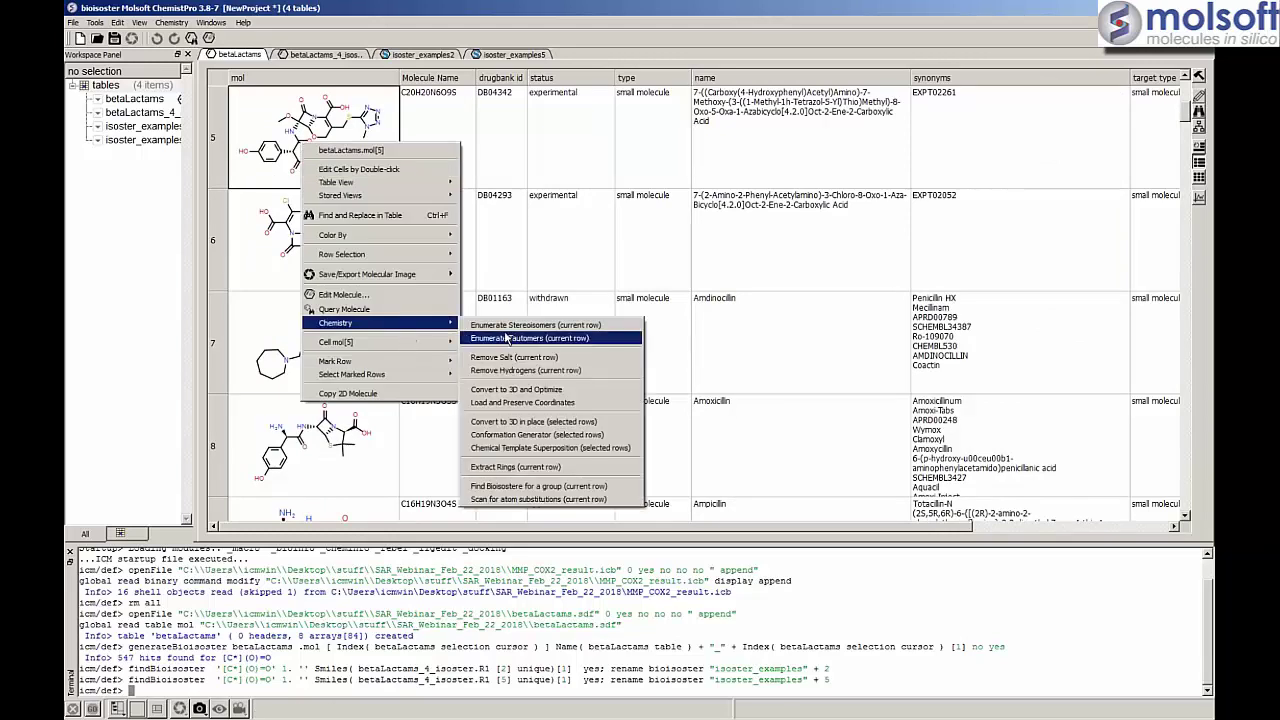
{"action": "left_click", "coordinate": [548, 487]}
{"action": "left_click_drag", "start_coordinate": [762, 196], "coordinate": [818, 348]}
{"action": "left_click", "coordinate": [772, 576]}
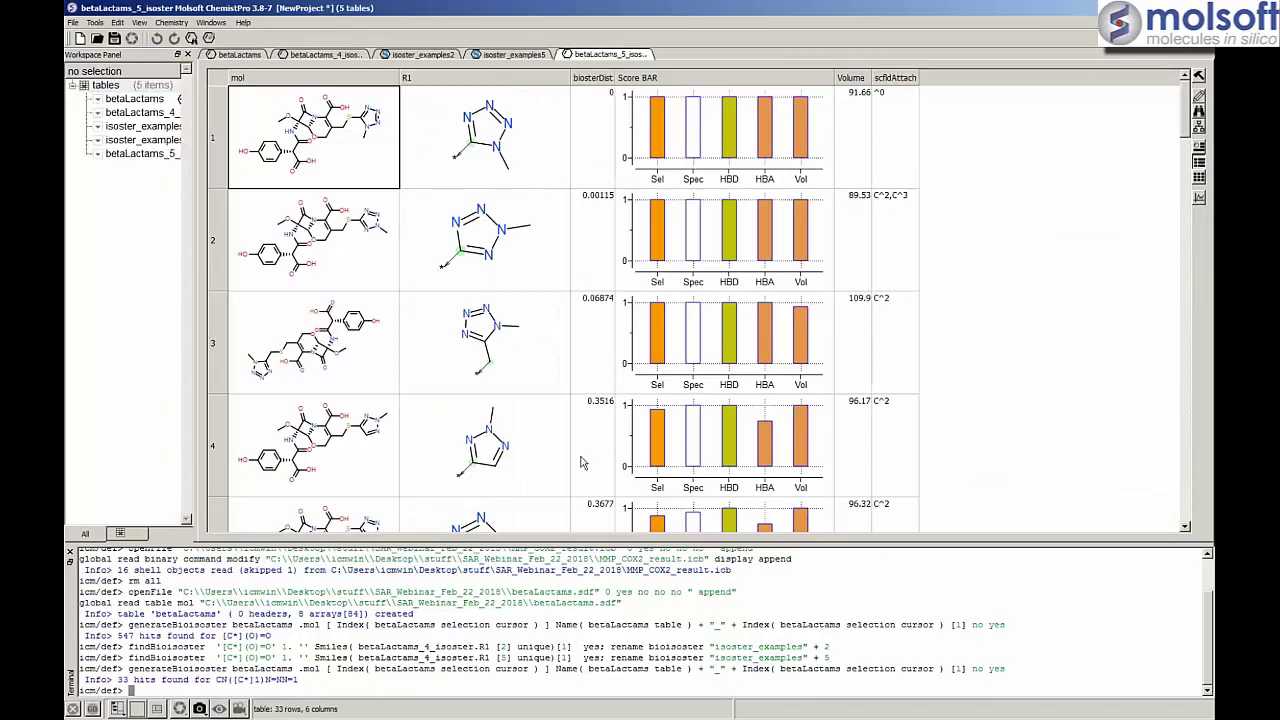
- Review the methyltetrazole replacements in betaLactams_5_isoster, comparing their R1 groups, bioisostere distances and score bars
{"action": "scroll", "coordinate": [533, 410], "scroll_direction": "down", "scroll_amount": 2}
{"action": "scroll", "coordinate": [533, 410], "scroll_direction": "up", "scroll_amount": 2}
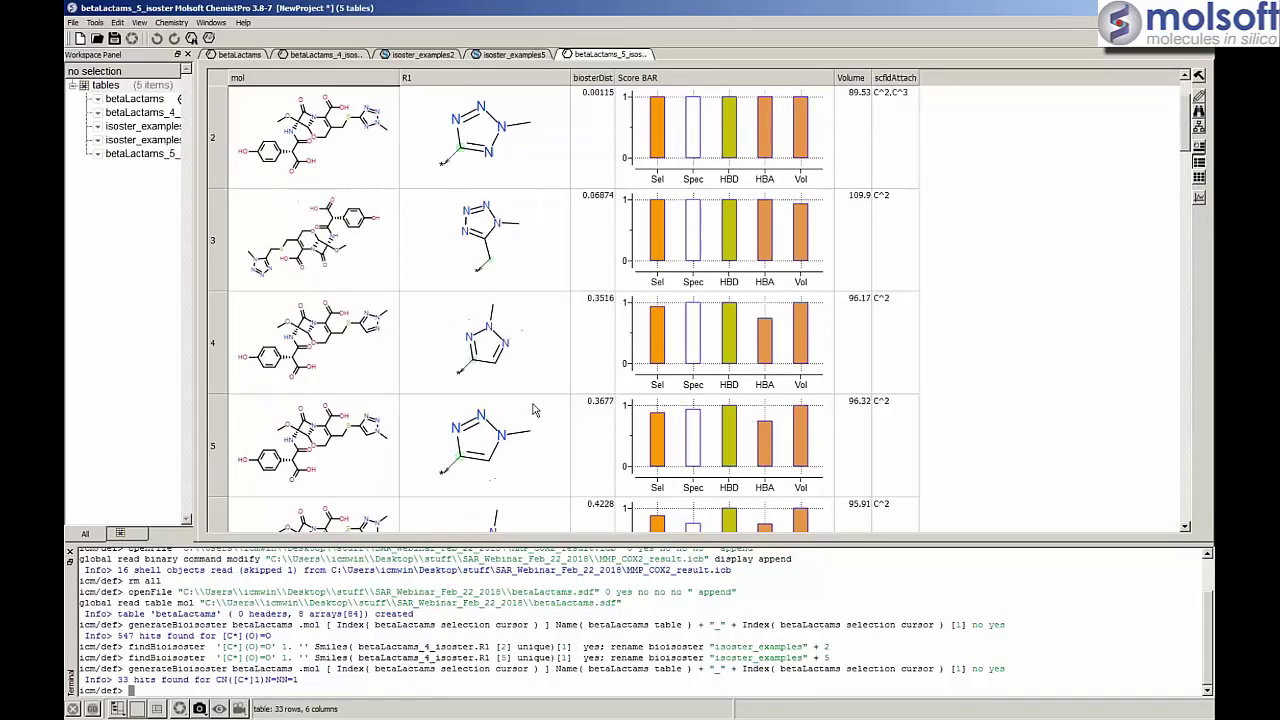
{"action": "scroll", "coordinate": [505, 420], "scroll_direction": "down", "scroll_amount": 6}
{"action": "scroll", "coordinate": [506, 428], "scroll_direction": "down", "scroll_amount": 3}
{"action": "scroll", "coordinate": [505, 428], "scroll_direction": "up", "scroll_amount": 9}
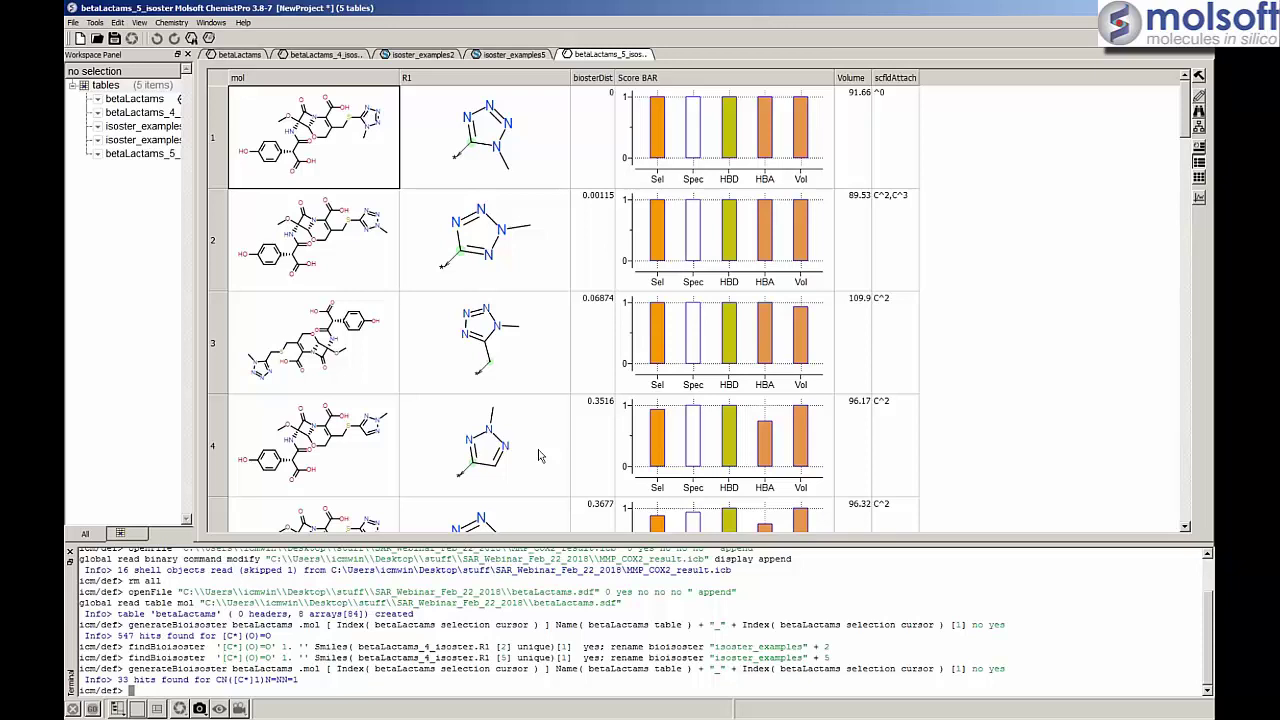
{"action": "scroll", "coordinate": [528, 338], "scroll_direction": "down", "scroll_amount": 5}
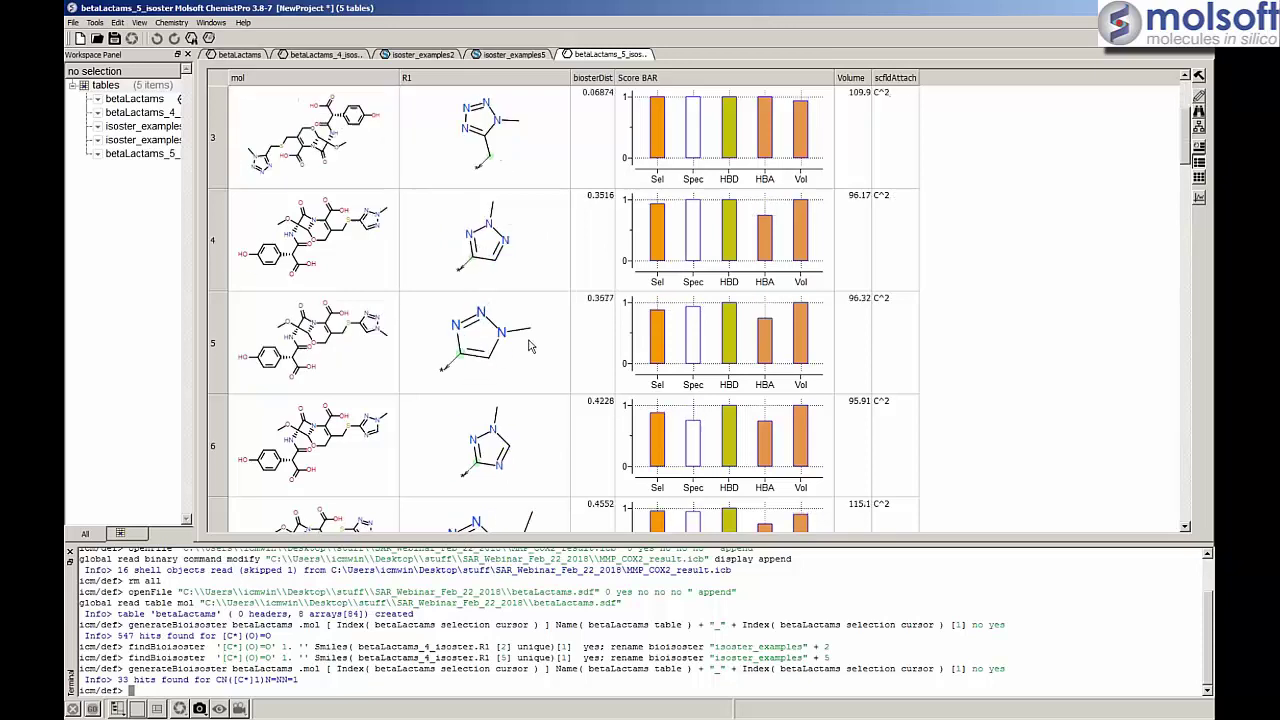
{"action": "scroll", "coordinate": [526, 342], "scroll_direction": "up", "scroll_amount": 5}
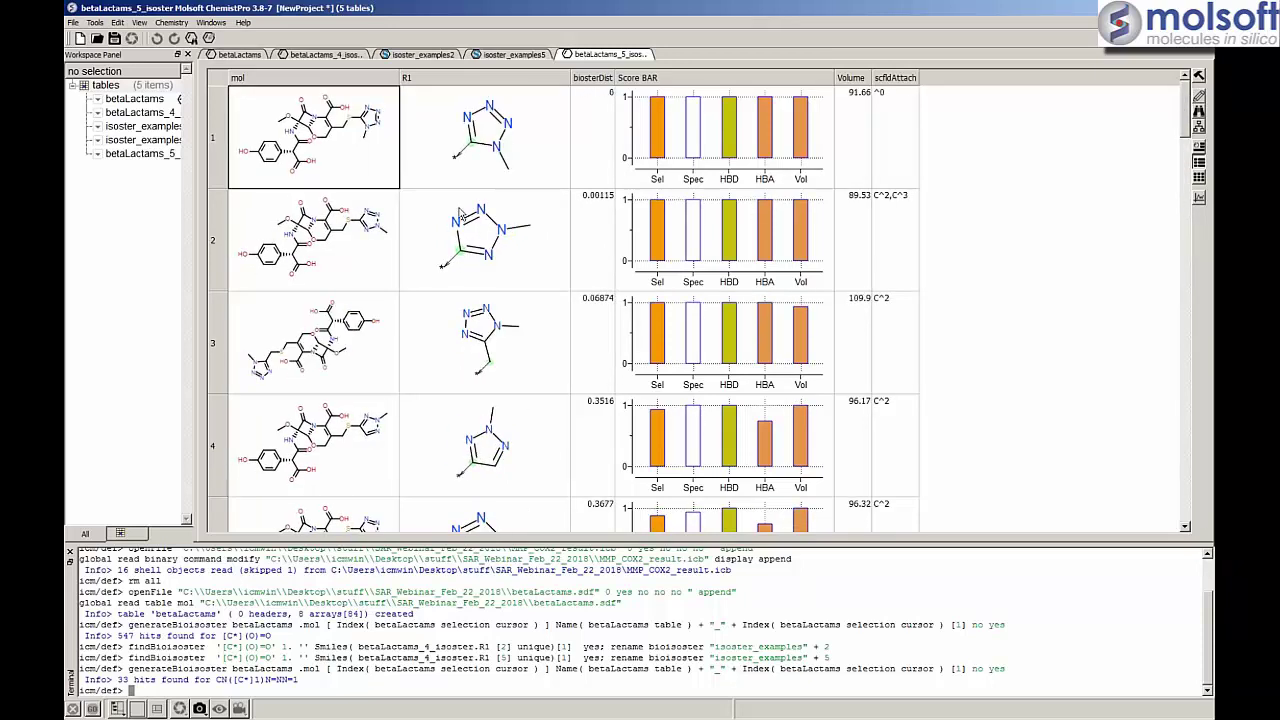
- Find bioisosteric linker replacements for the amide group of the compound in betaLactams row 6, generating full molecules
{"action": "left_click", "coordinate": [240, 56]}
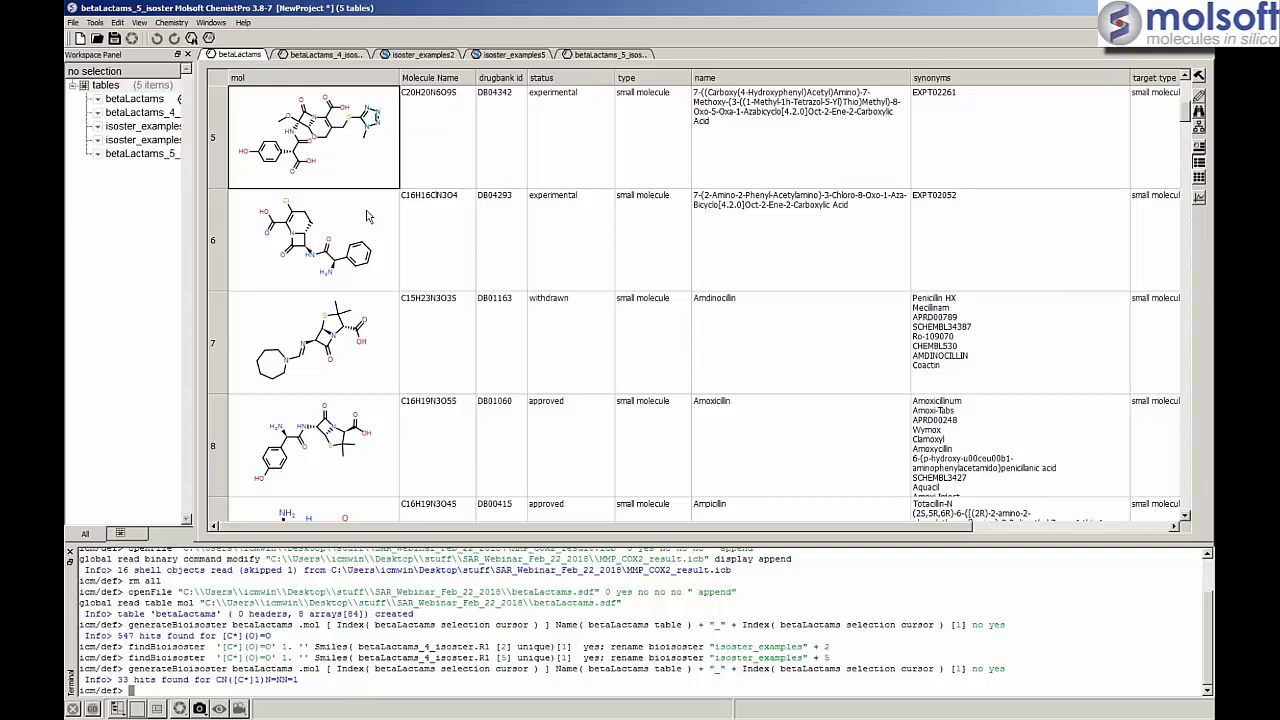
{"action": "left_click", "coordinate": [313, 243]}
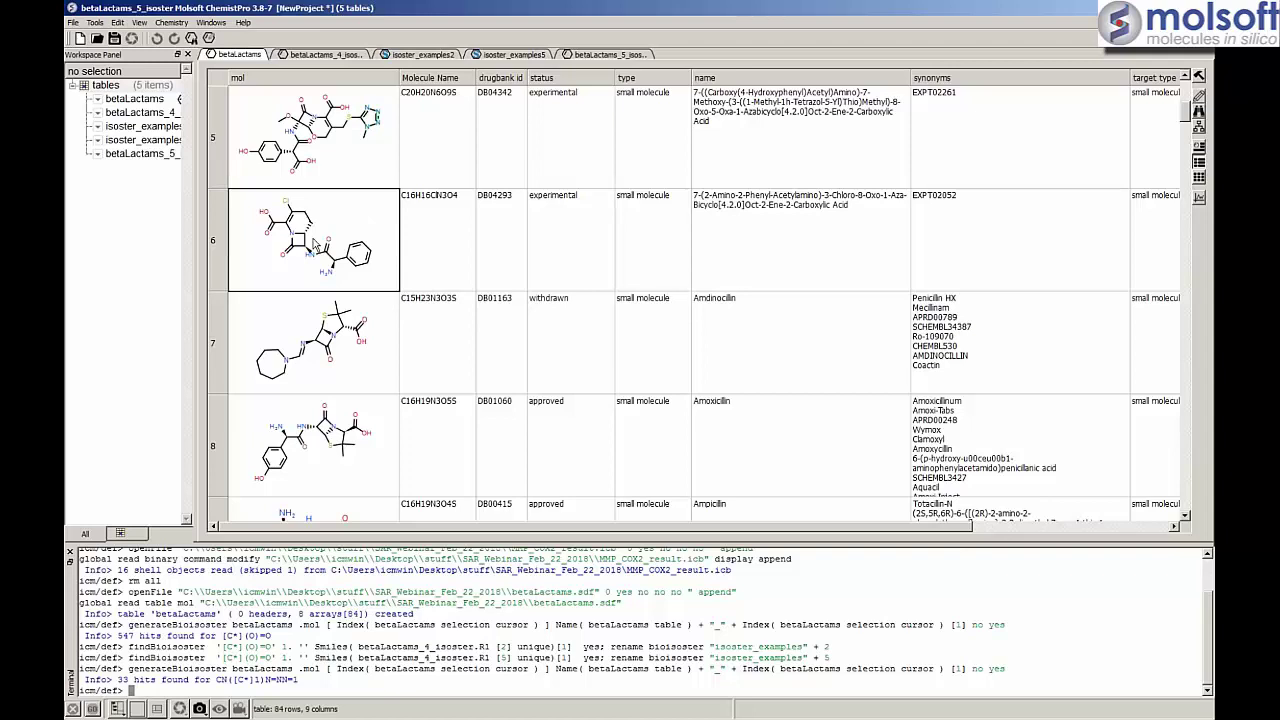
{"action": "right_click", "coordinate": [313, 241]}
{"action": "mouse_move", "coordinate": [380, 358]}
{"action": "mouse_move", "coordinate": [393, 466]}
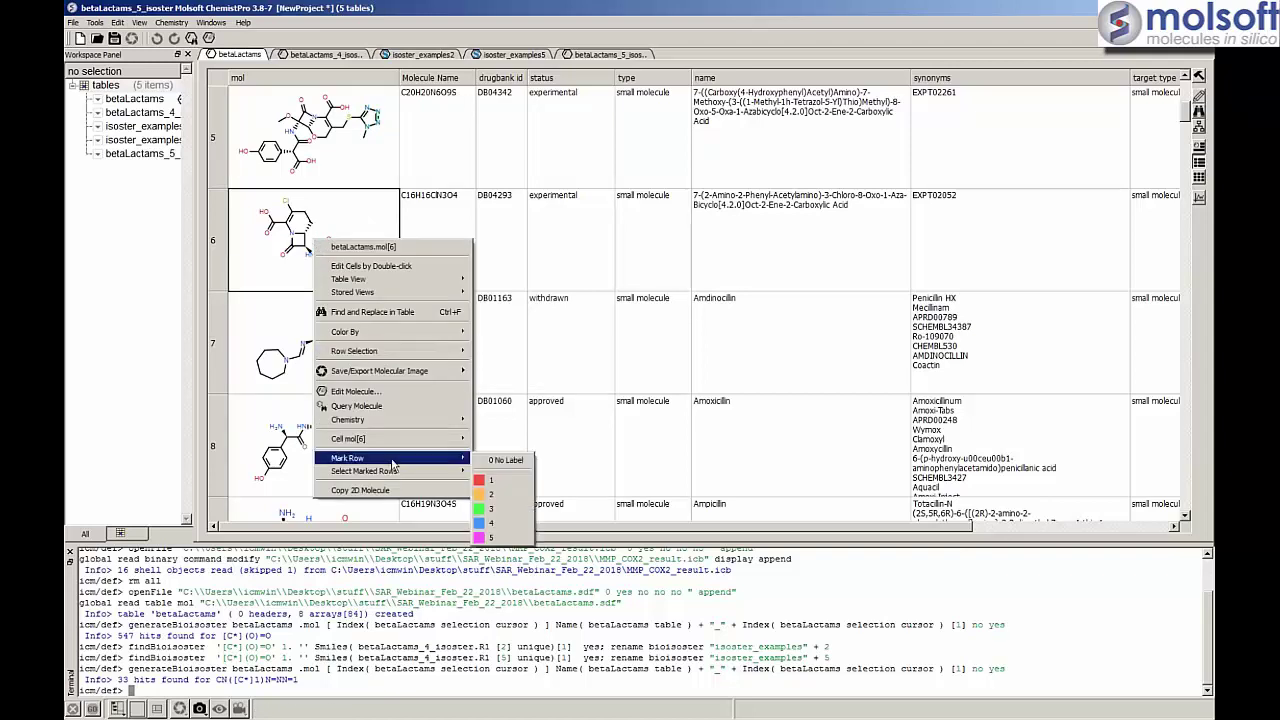
{"action": "mouse_move", "coordinate": [397, 422]}
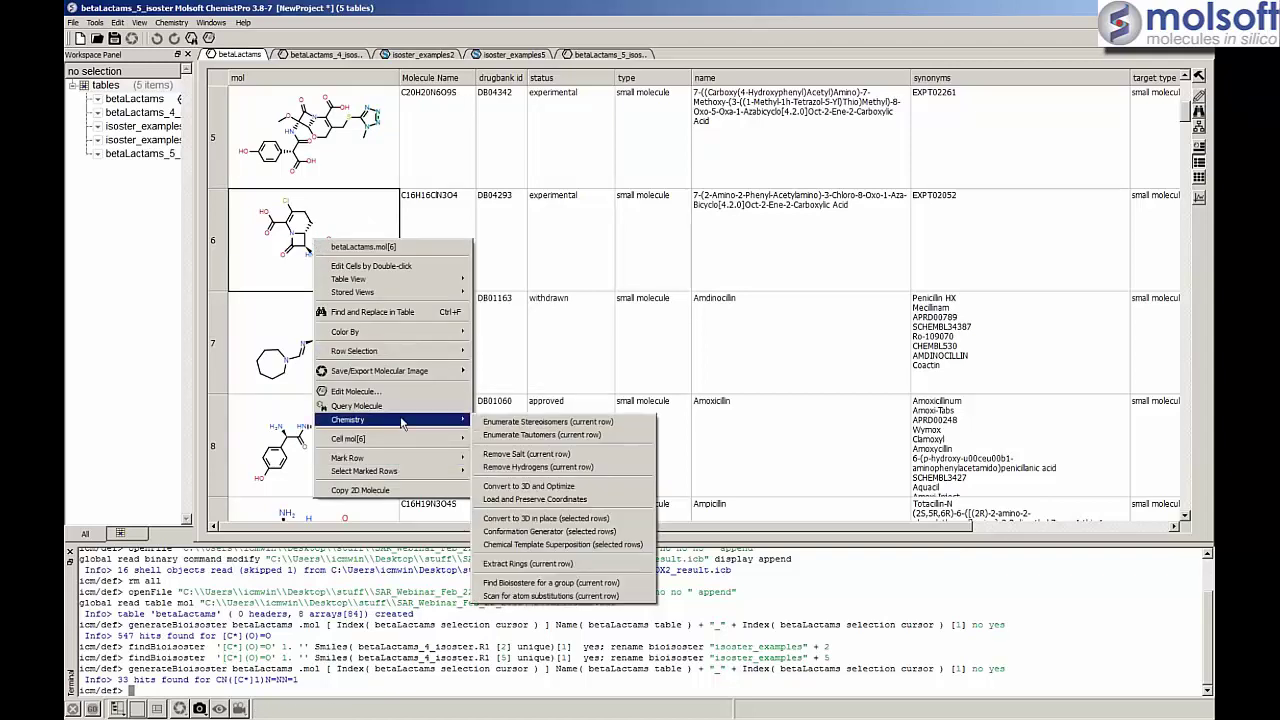
{"action": "left_click", "coordinate": [565, 588]}
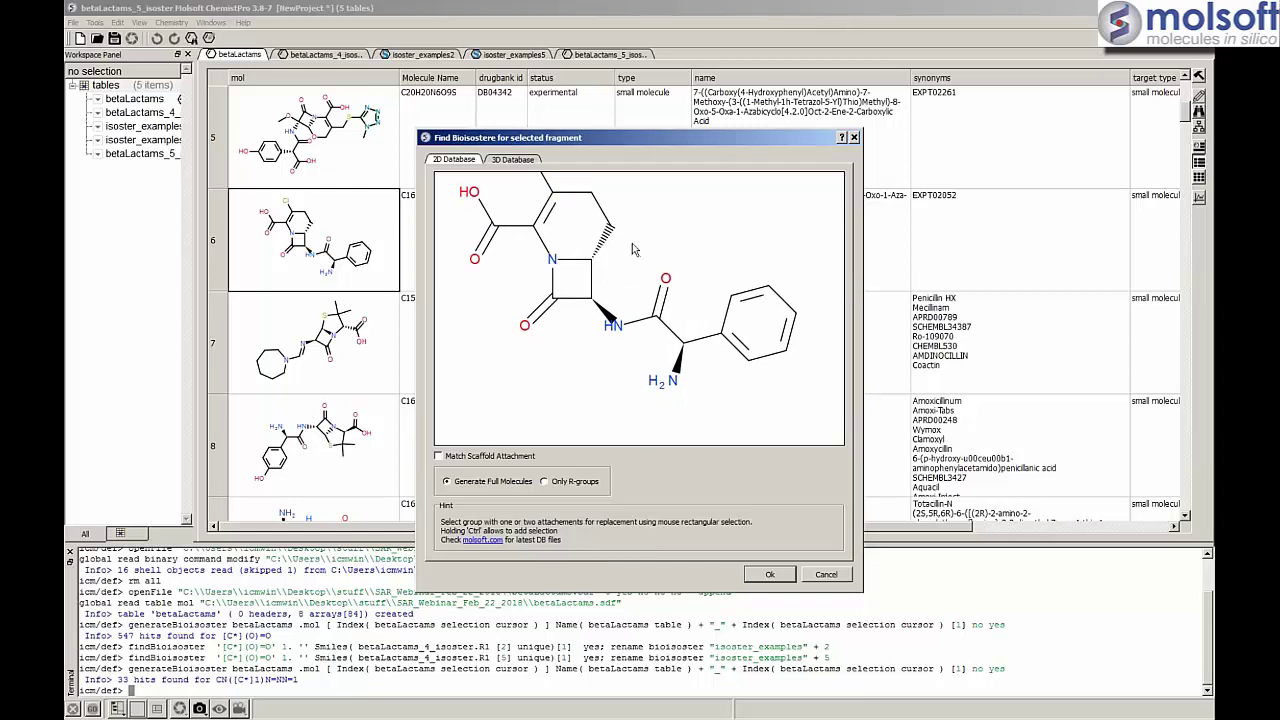
{"action": "left_click_drag", "start_coordinate": [628, 242], "coordinate": [635, 356]}
{"action": "left_click", "coordinate": [764, 578]}
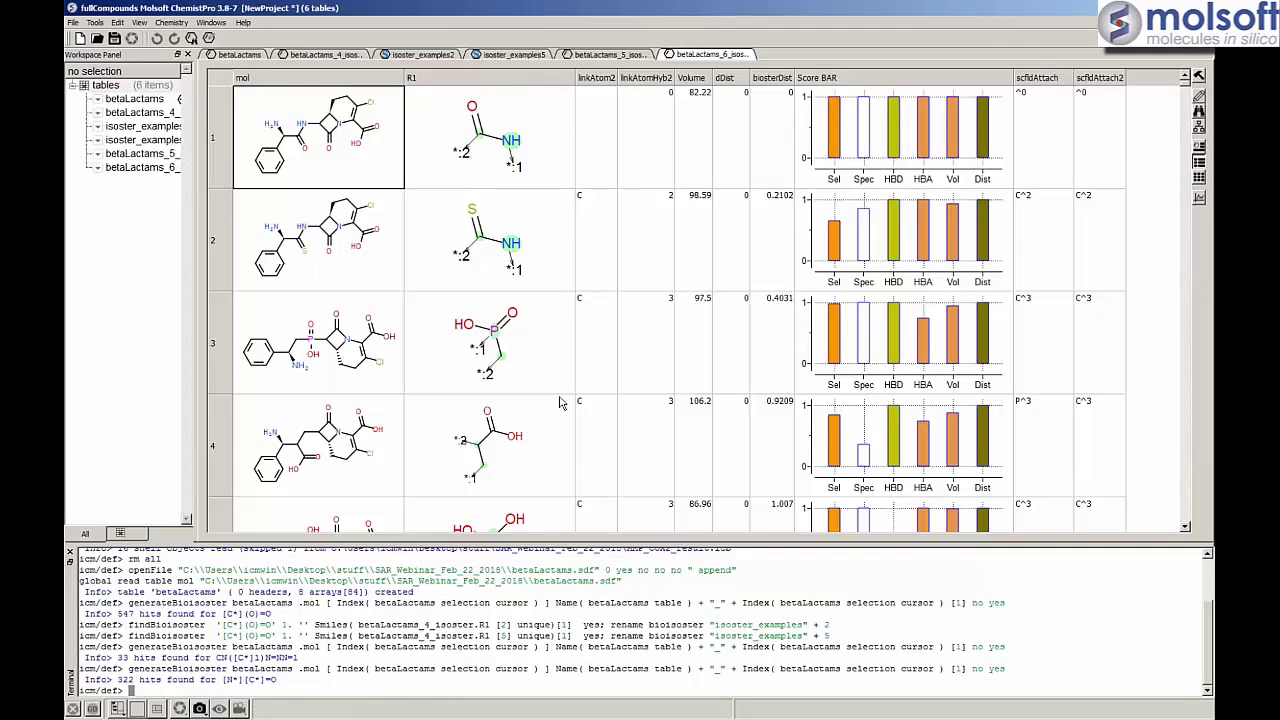
- Review the amide linker replacements, comparing their two attachment points, volumes and score bars including the distance score
{"action": "scroll", "coordinate": [588, 394], "scroll_direction": "down", "scroll_amount": 1}
{"action": "scroll", "coordinate": [588, 394], "scroll_direction": "down", "scroll_amount": 7}
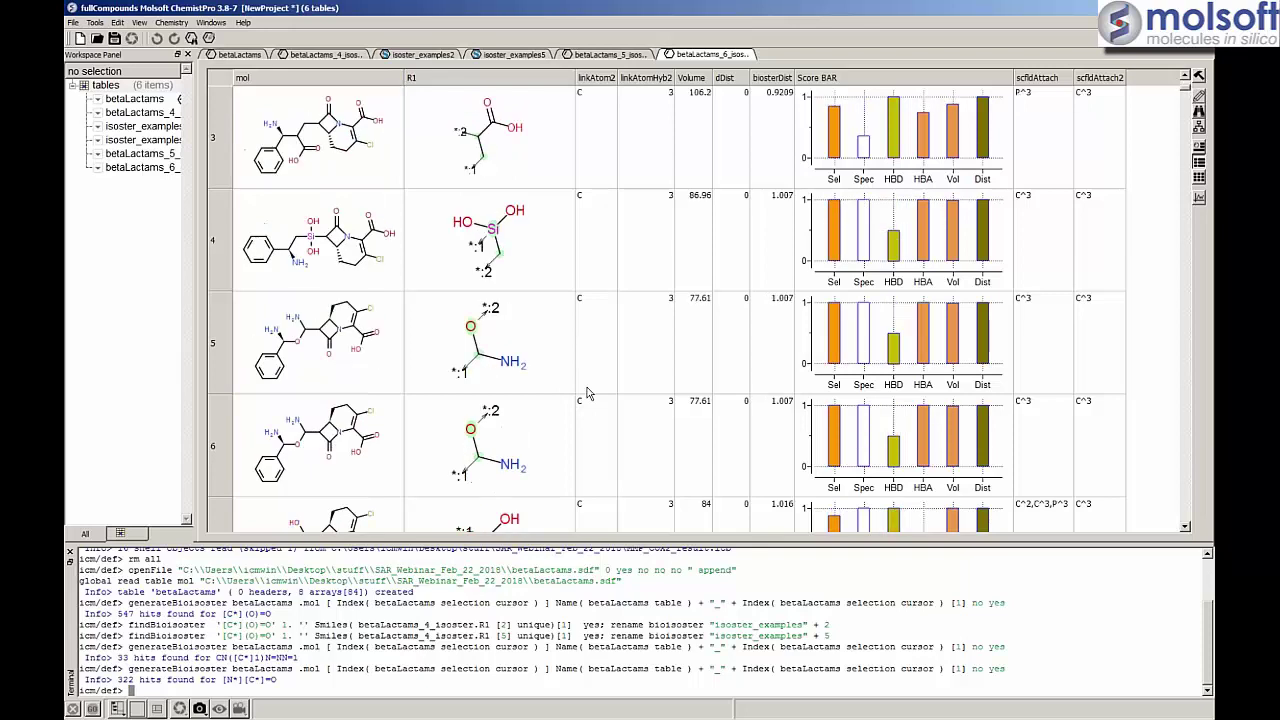
{"action": "scroll", "coordinate": [588, 394], "scroll_direction": "up", "scroll_amount": 3}
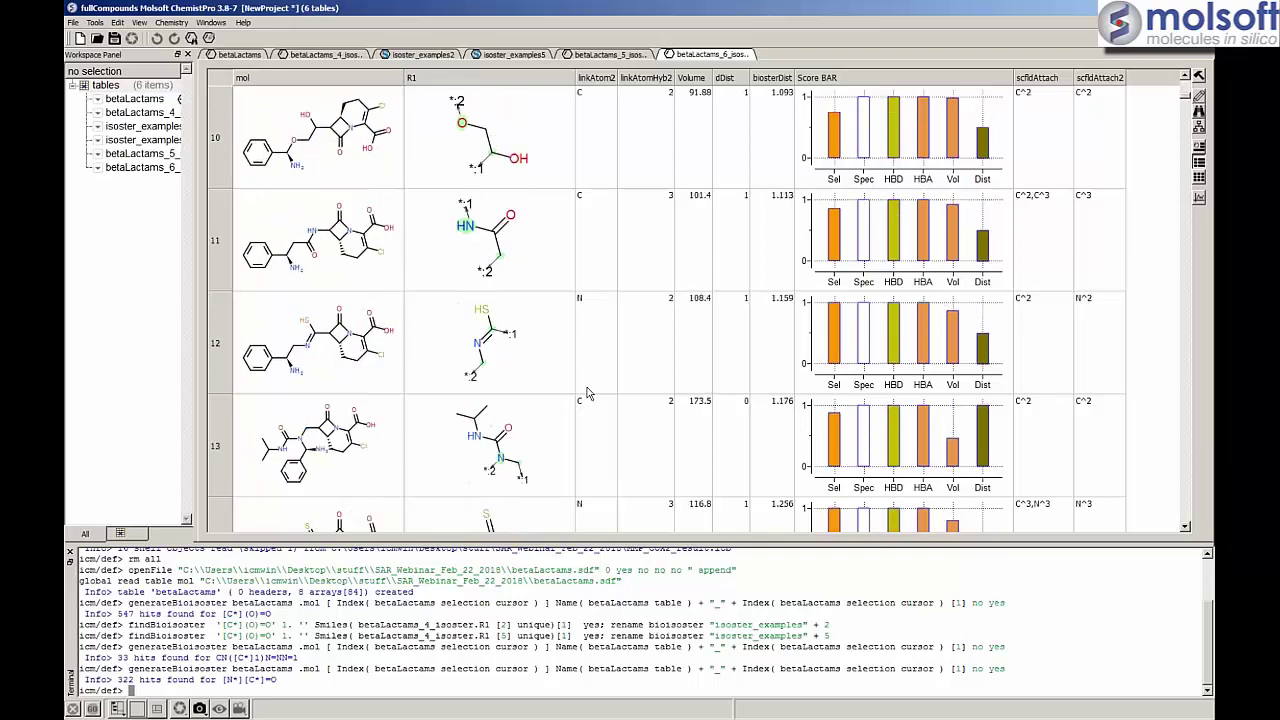
{"action": "scroll", "coordinate": [588, 394], "scroll_direction": "up", "scroll_amount": 5}
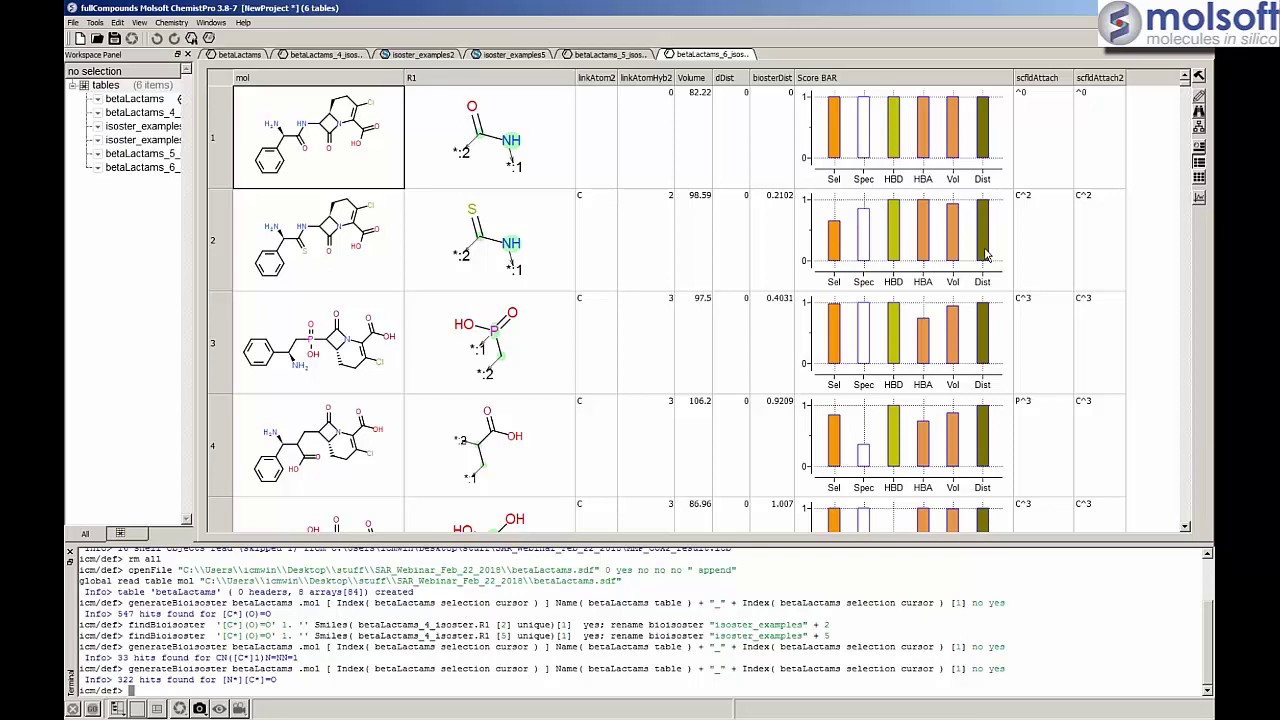
{"action": "scroll", "coordinate": [495, 370], "scroll_direction": "down", "scroll_amount": 8}
{"action": "scroll", "coordinate": [495, 370], "scroll_direction": "up", "scroll_amount": 8}
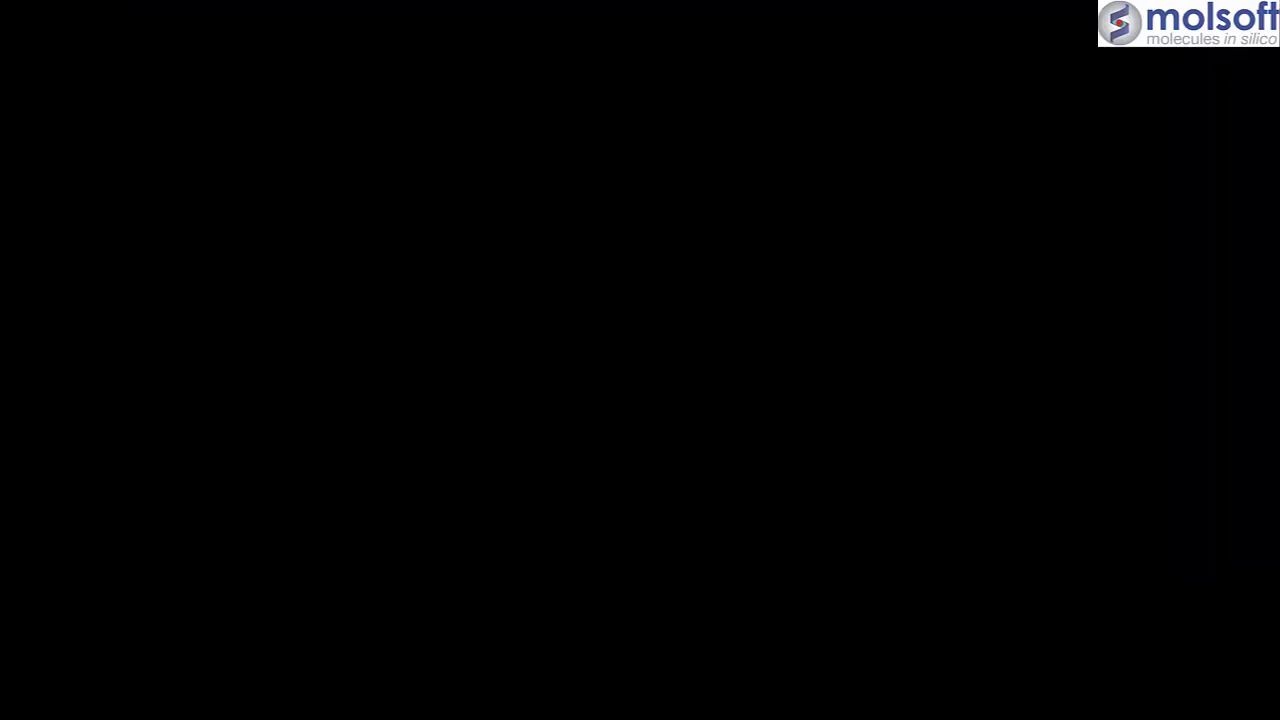
- Switch to the presentation and show the Bio-isostere linker replacement slide
{"action": "key", "text": "Right"}
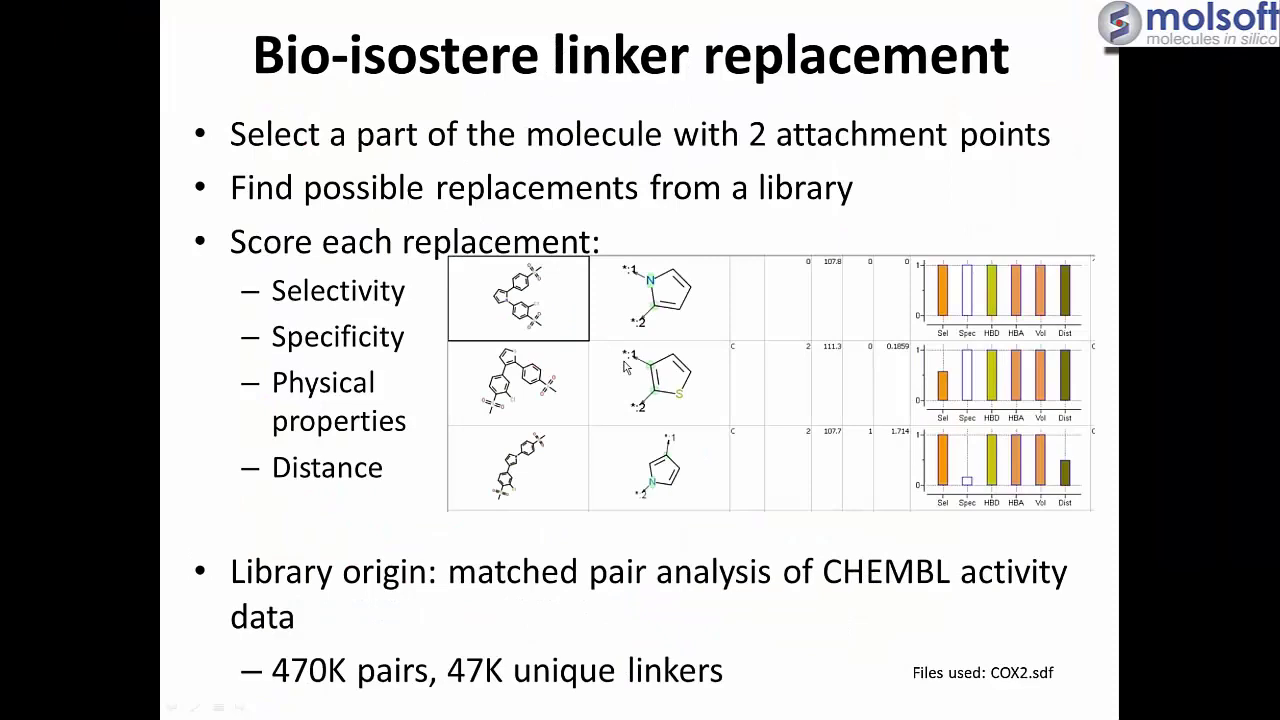